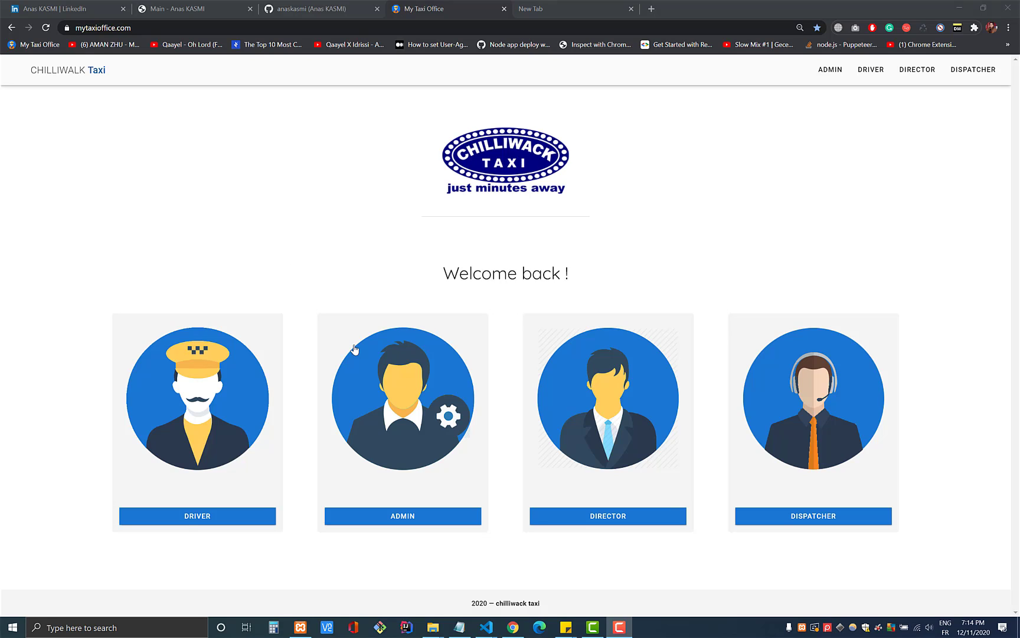
- Log in through the ADMIN card with the administrator's e-mail and password, then dismiss the welcome dialog
{"action": "left_click", "coordinate": [391, 357]}
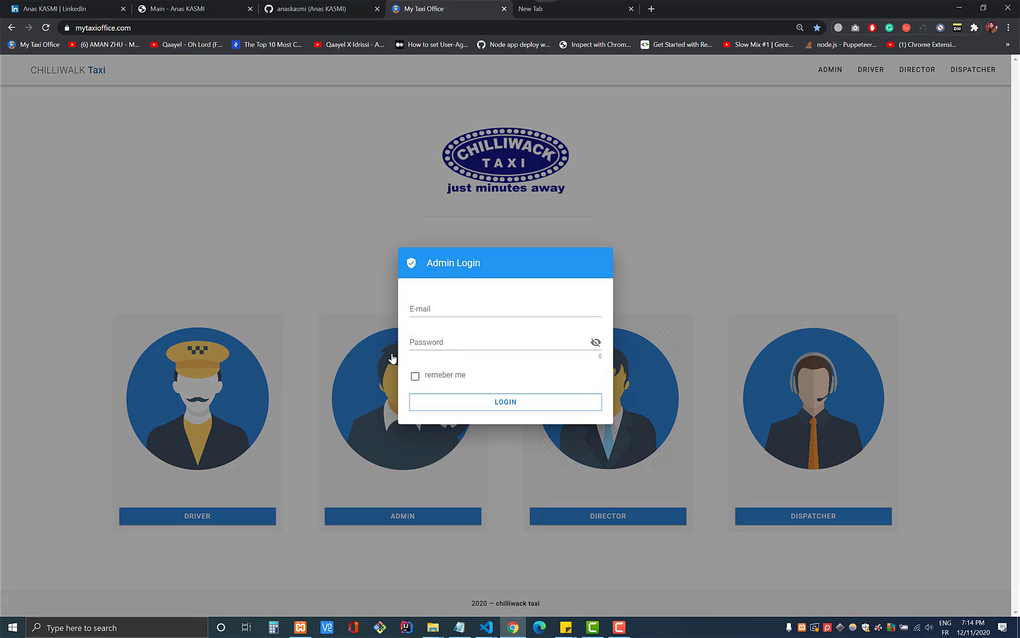
{"action": "left_click", "coordinate": [439, 302]}
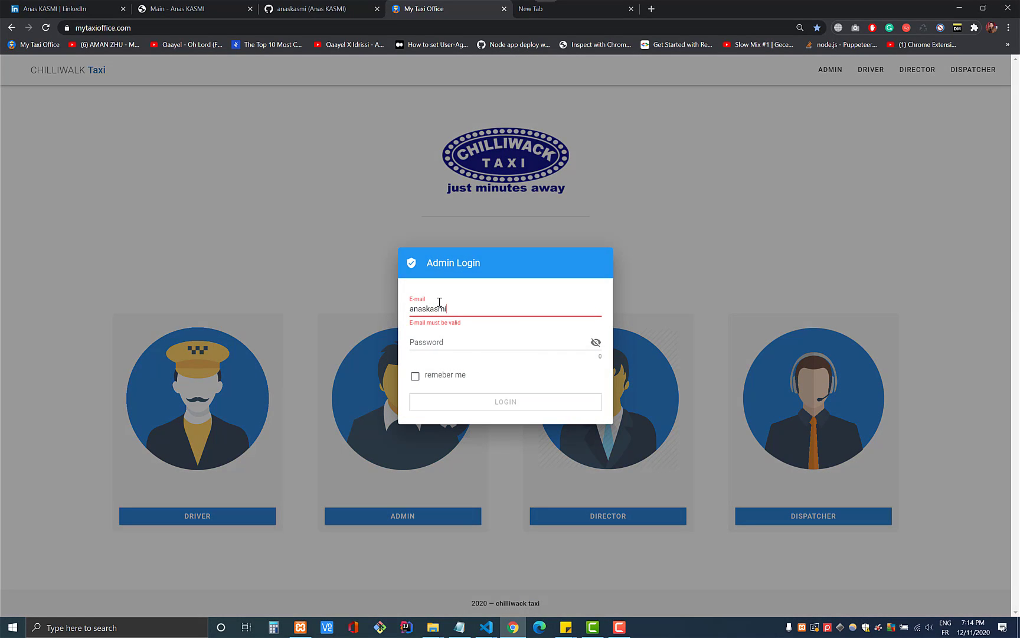
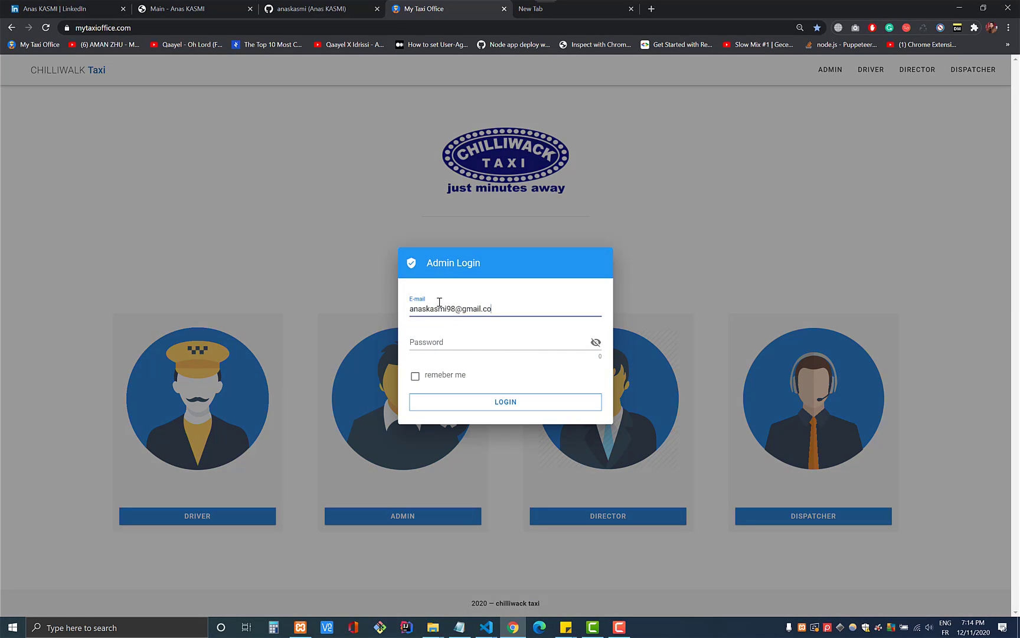
{"action": "key", "text": "Tab"}
{"action": "type", "text": "12345"}
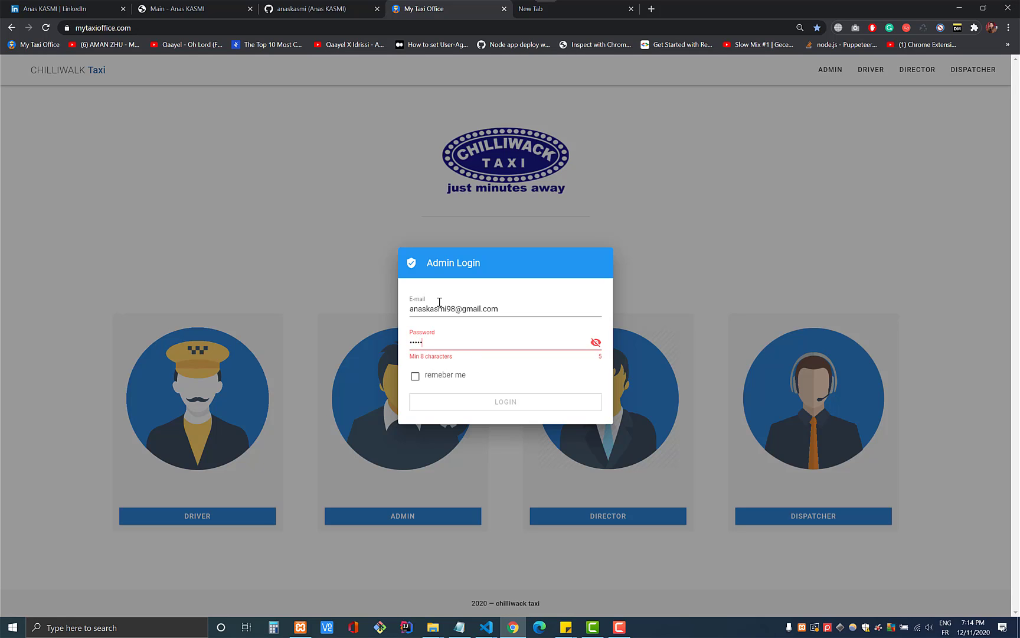
{"action": "type", "text": "678"}
{"action": "left_click", "coordinate": [517, 406]}
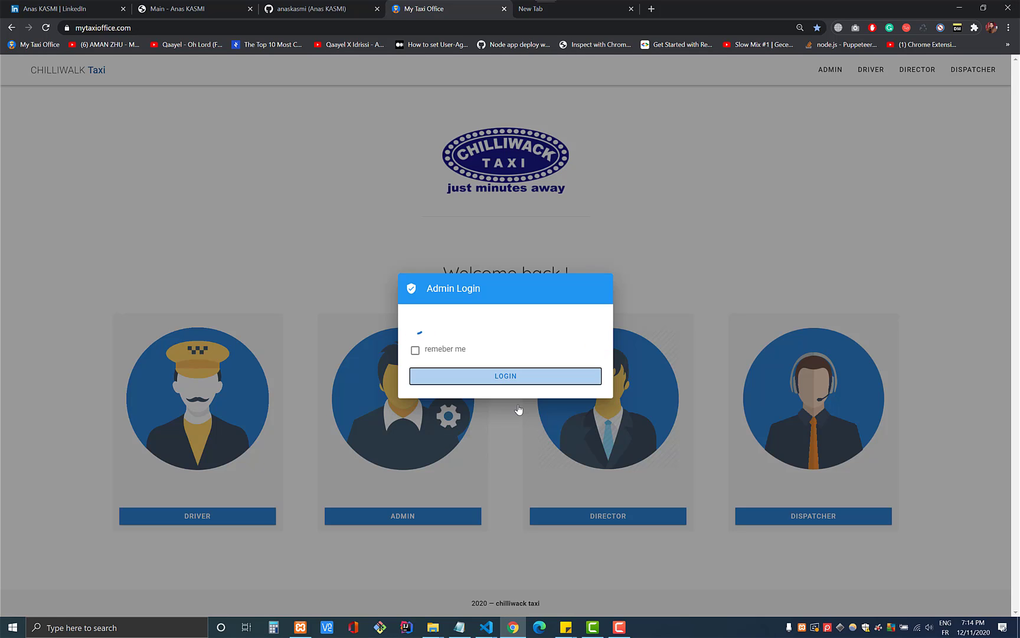
{"action": "left_click", "coordinate": [510, 396]}
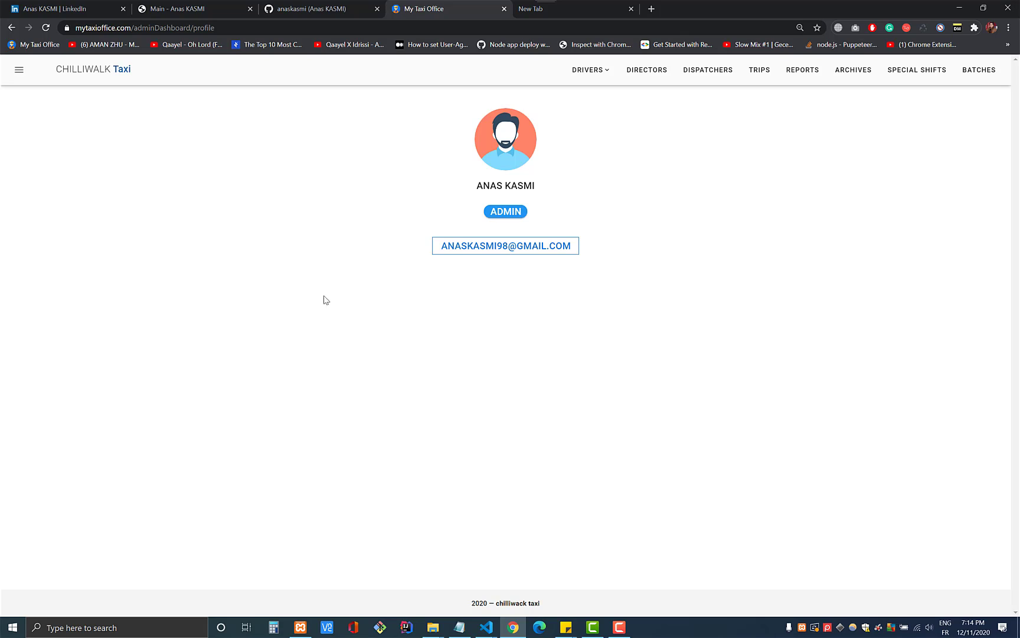
- Open Change My Password from the side menu, then drop down the DRIVERS groups (DLD, MLD)
{"action": "left_click", "coordinate": [15, 68]}
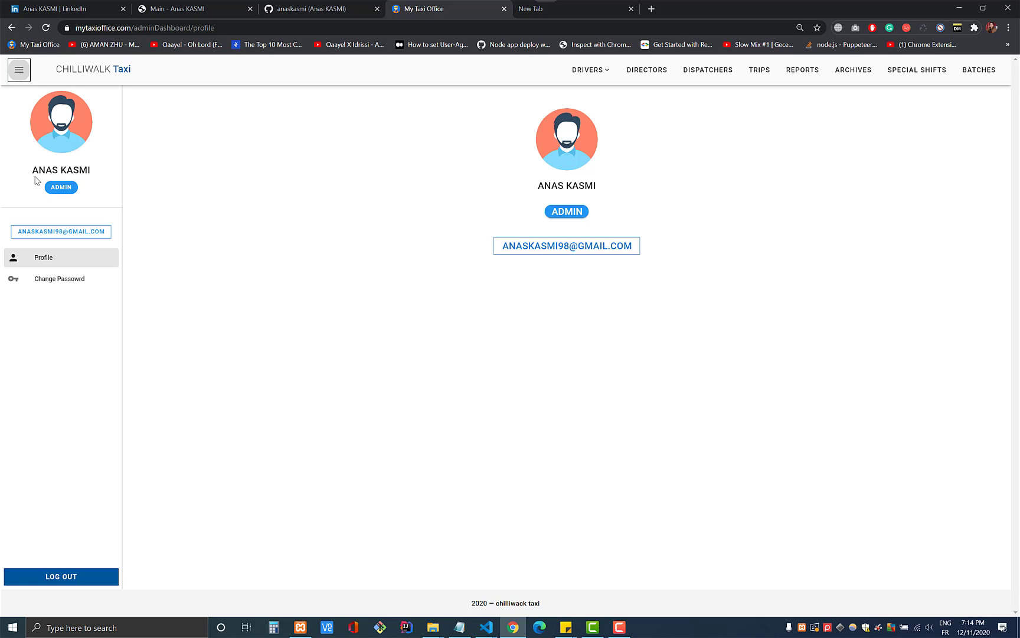
{"action": "left_click_drag", "start_coordinate": [33, 170], "coordinate": [78, 171]}
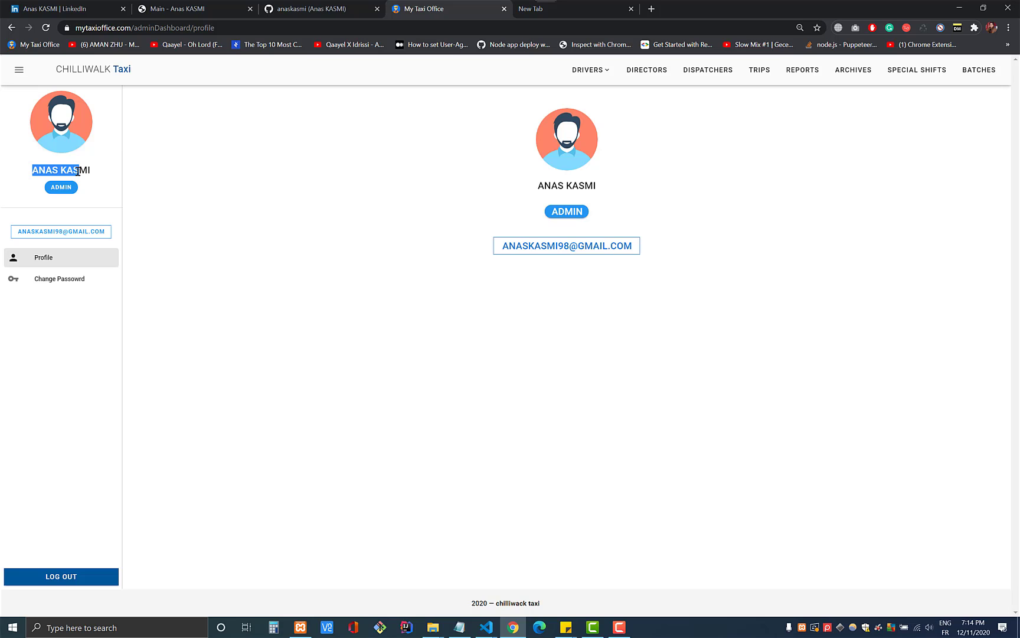
{"action": "left_click", "coordinate": [30, 170]}
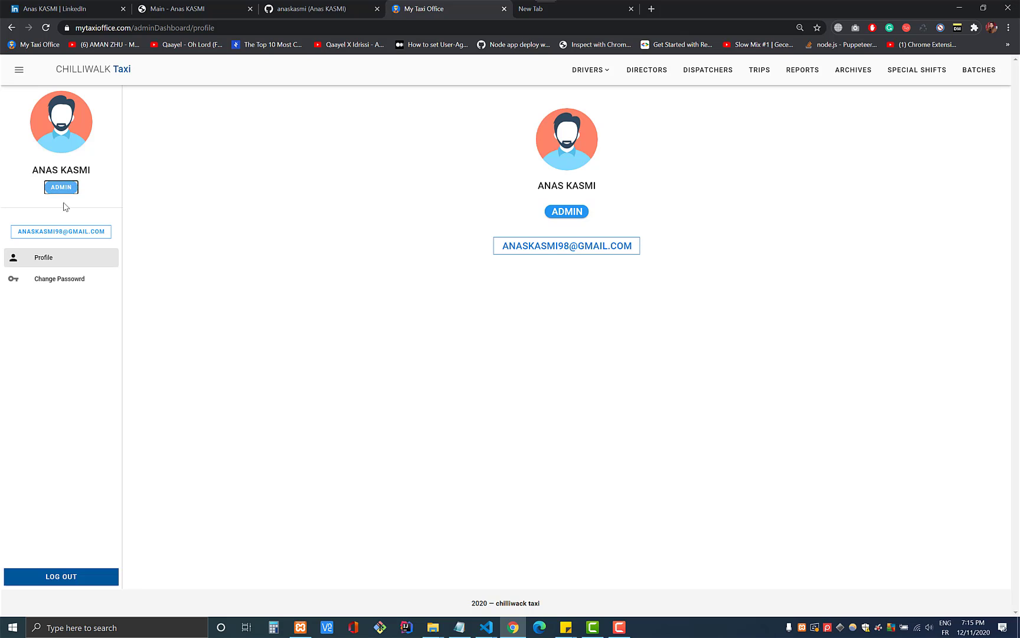
{"action": "left_click", "coordinate": [78, 283]}
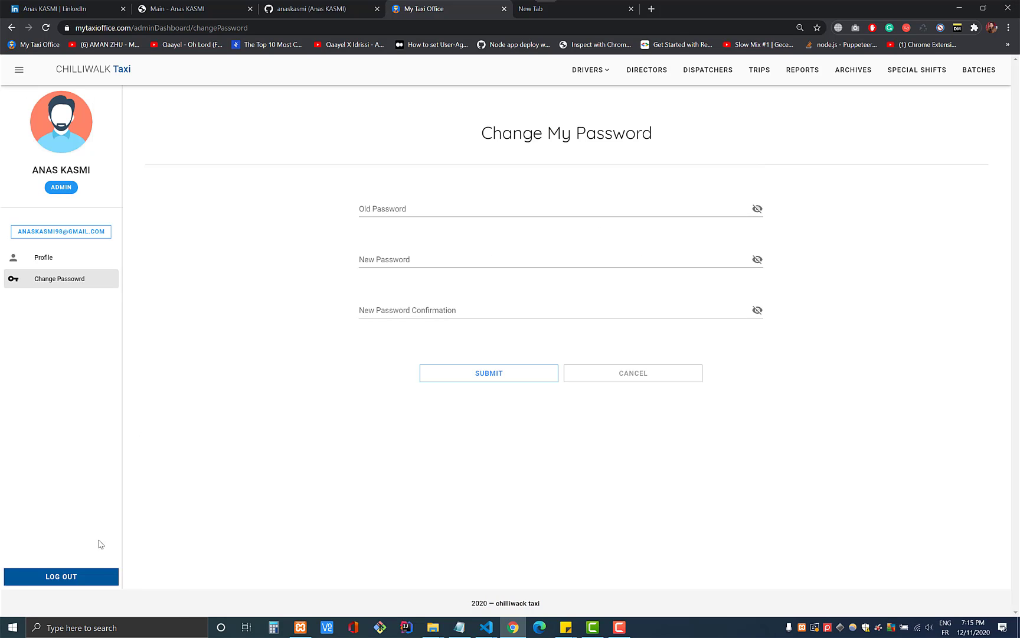
{"action": "left_click", "coordinate": [11, 76]}
{"action": "left_click", "coordinate": [587, 76]}
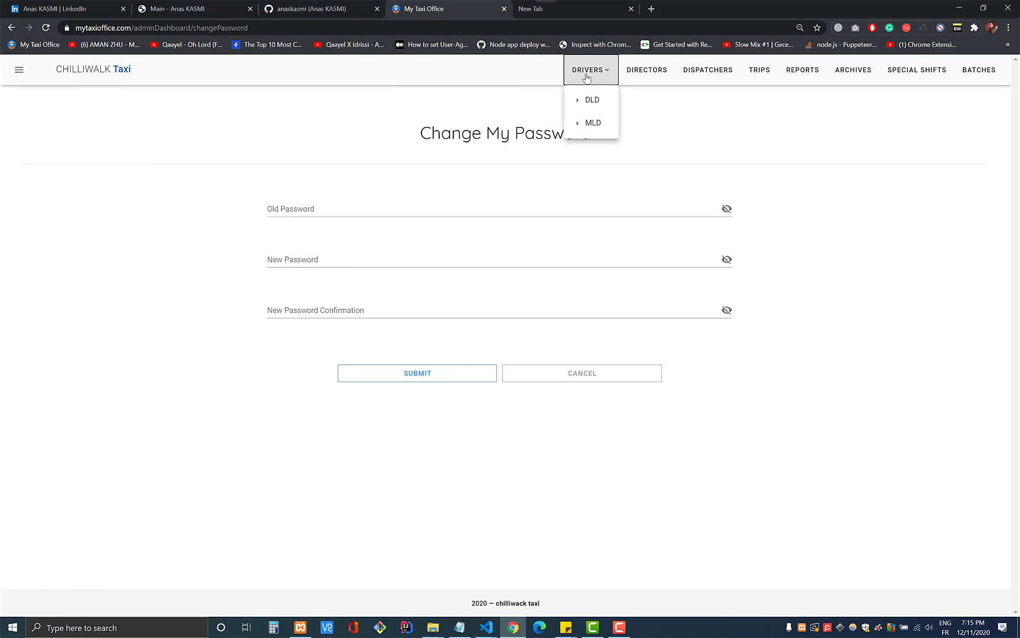
- Open the DLD drivers list, search permit number 979, then clear the search
{"action": "left_click", "coordinate": [578, 99]}
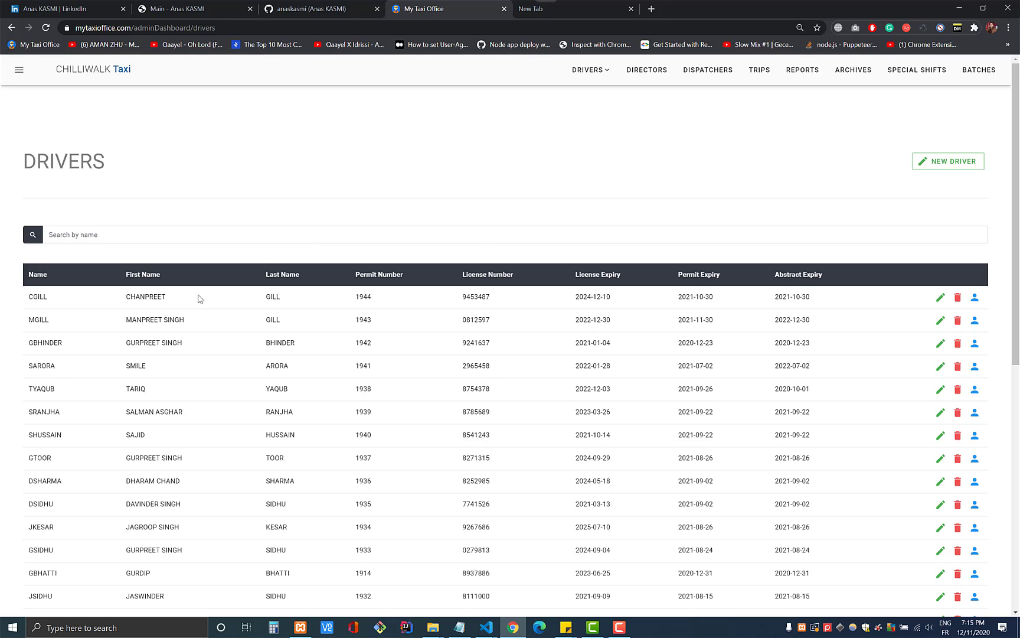
{"action": "left_click", "coordinate": [58, 236]}
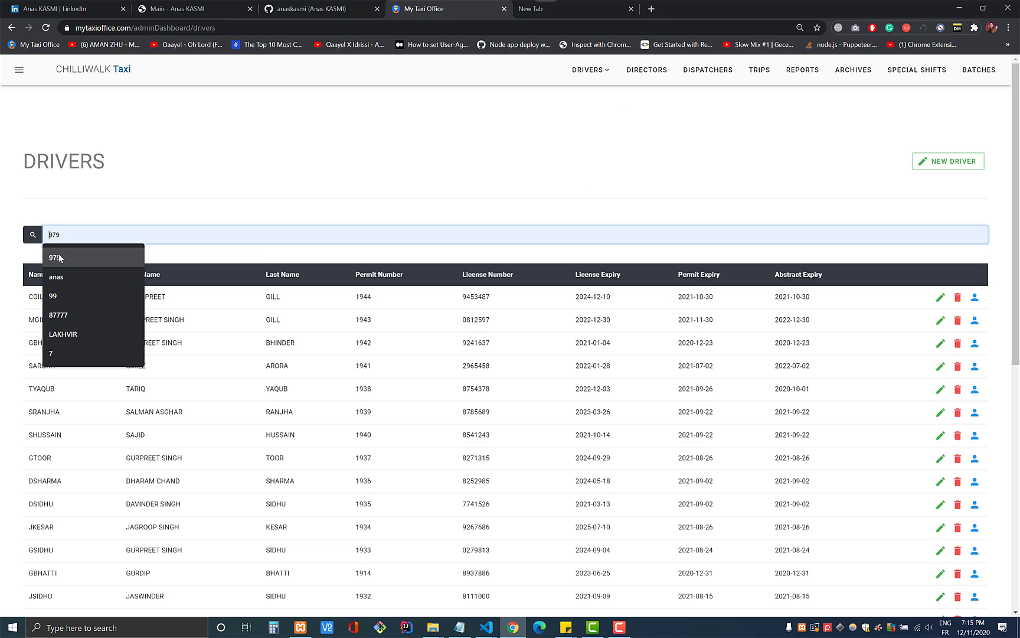
{"action": "left_click", "coordinate": [54, 257]}
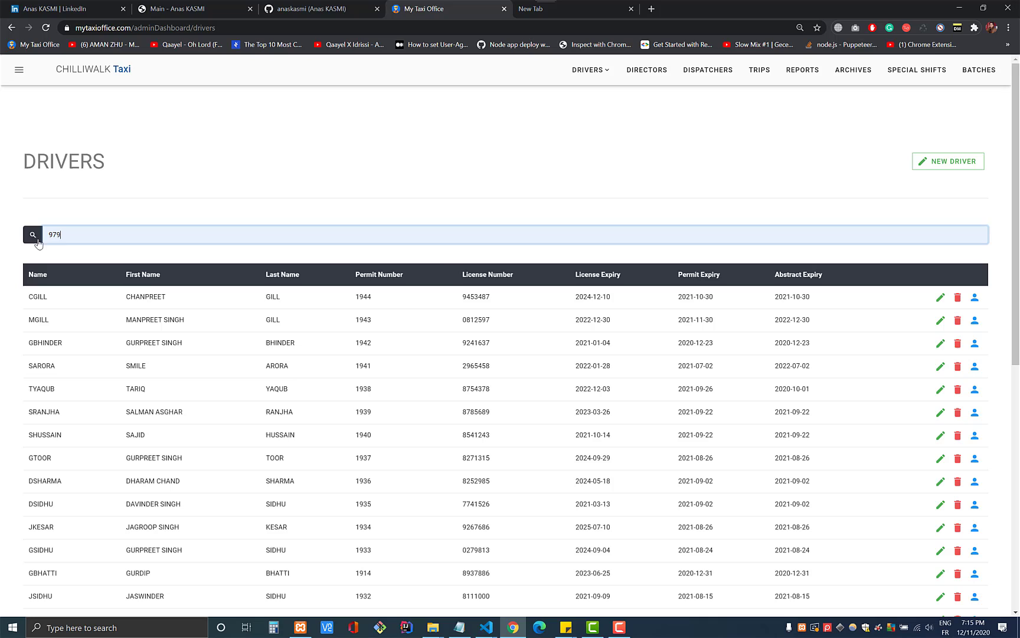
{"action": "double_click", "coordinate": [162, 234]}
{"action": "key", "text": "BackSpace"}
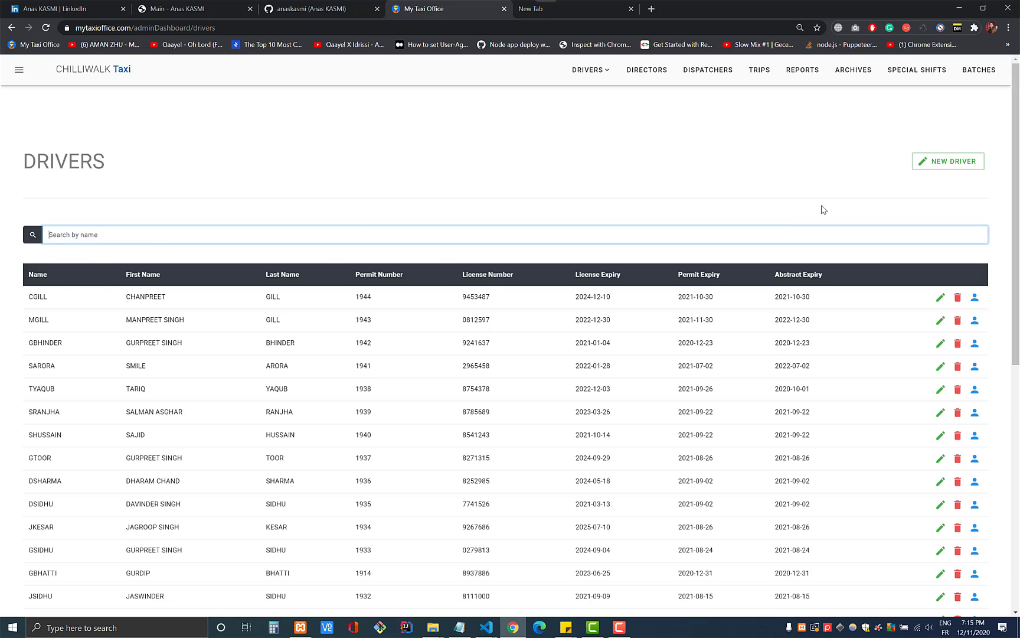
- Look over the New Driver form and return to the drivers list
{"action": "left_click", "coordinate": [936, 163]}
{"action": "scroll", "coordinate": [144, 242], "scroll_direction": "down", "scroll_amount": 10}
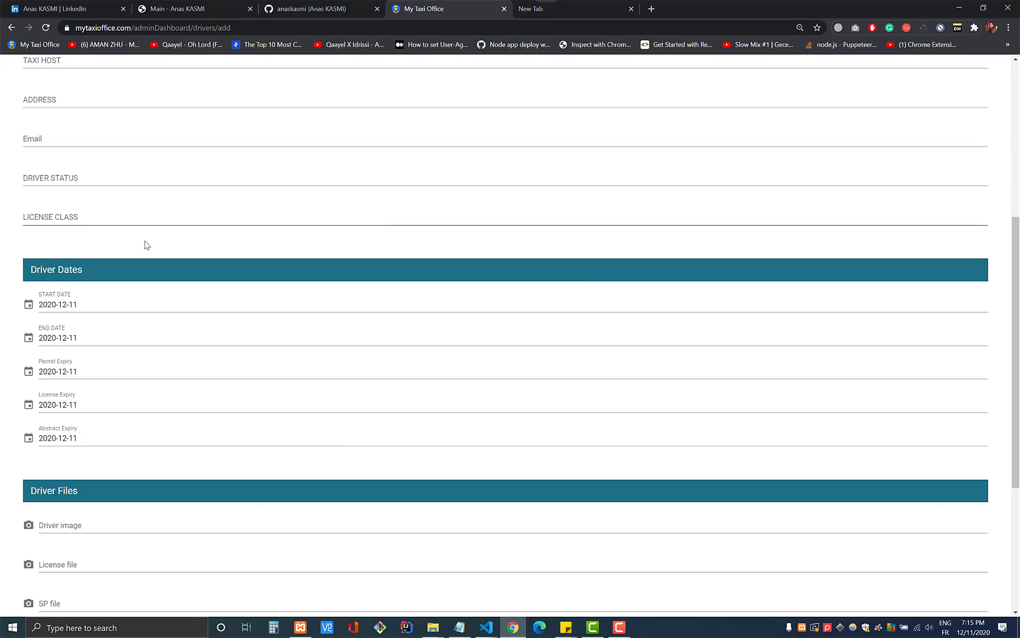
{"action": "scroll", "coordinate": [146, 242], "scroll_direction": "up", "scroll_amount": 7}
{"action": "scroll", "coordinate": [145, 242], "scroll_direction": "up", "scroll_amount": 3}
{"action": "left_click", "coordinate": [62, 130]}
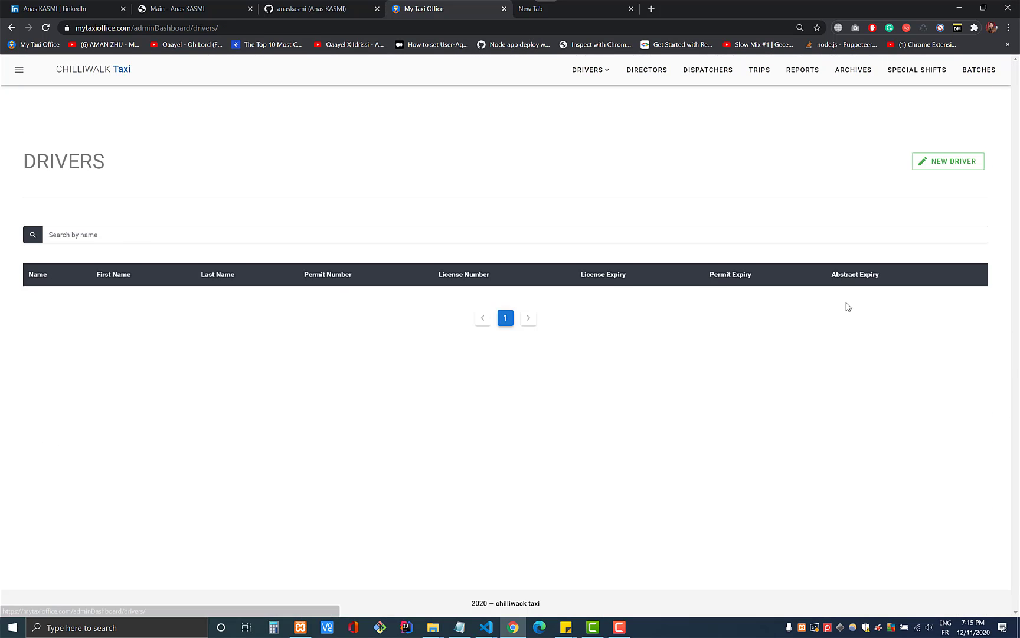
- Cancel deleting the first driver and view driver 1944's full details
{"action": "left_click", "coordinate": [957, 297]}
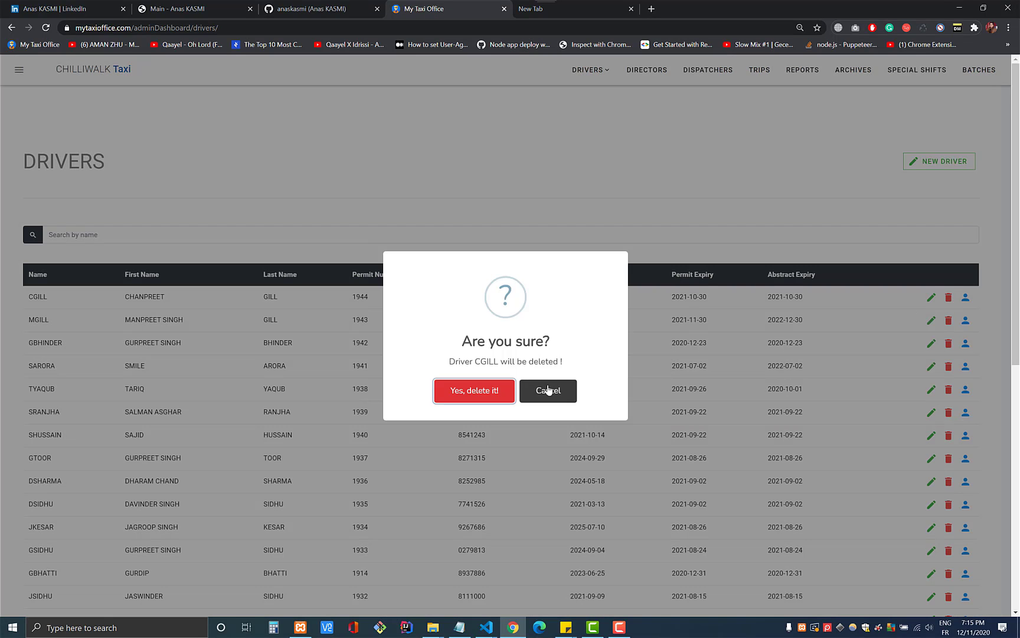
{"action": "left_click", "coordinate": [549, 389]}
{"action": "left_click", "coordinate": [975, 298]}
{"action": "scroll", "coordinate": [470, 283], "scroll_direction": "down", "scroll_amount": 6}
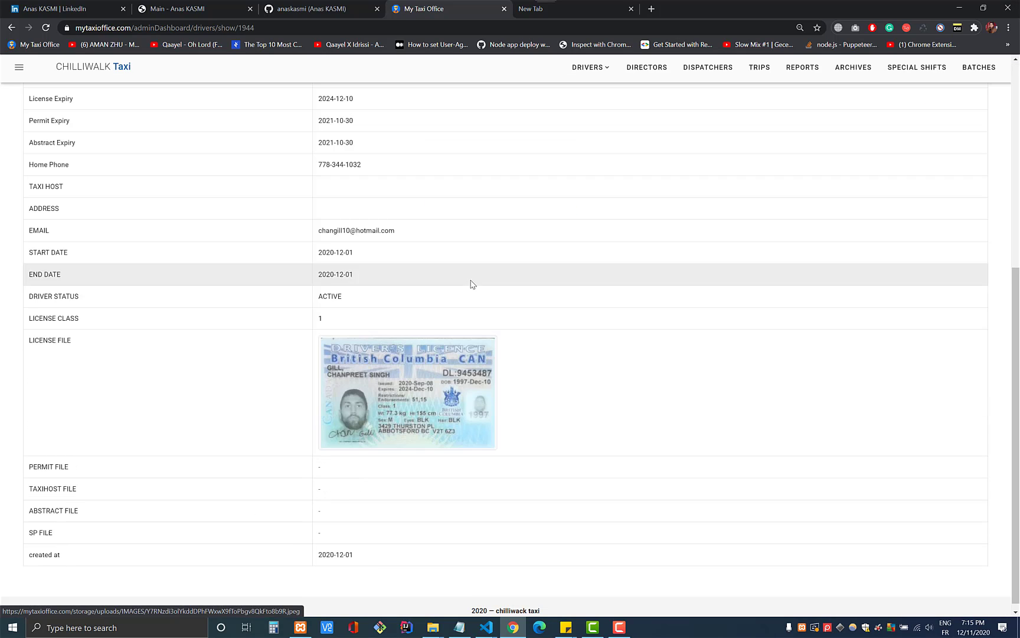
{"action": "scroll", "coordinate": [476, 285], "scroll_direction": "up", "scroll_amount": 6}
- Review driver 1944's edit form, then go back to the drivers list without changes
{"action": "left_click", "coordinate": [957, 117]}
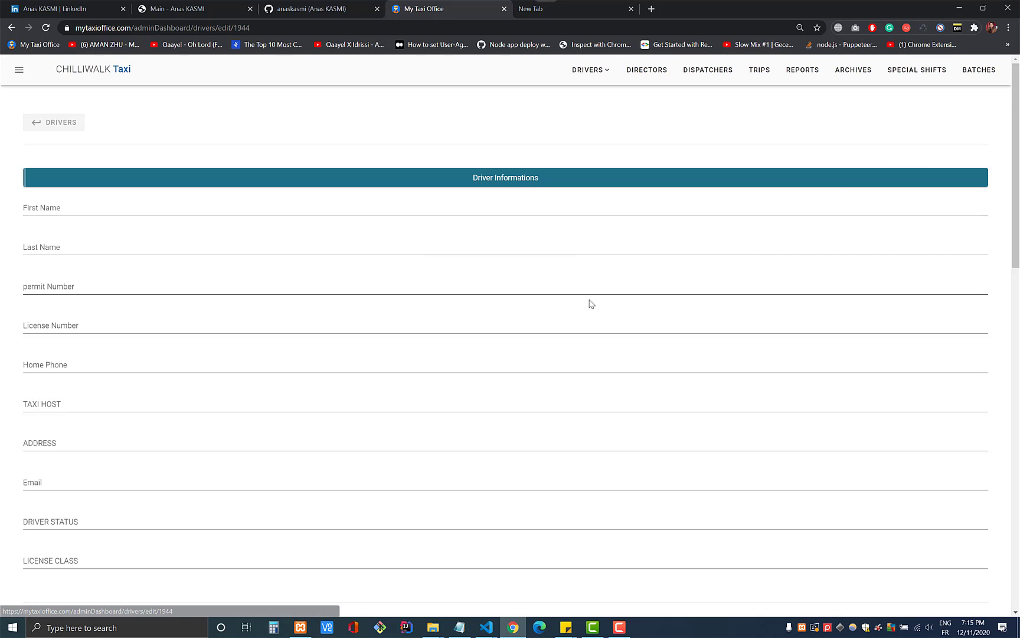
{"action": "scroll", "coordinate": [587, 303], "scroll_direction": "down", "scroll_amount": 10}
{"action": "scroll", "coordinate": [587, 303], "scroll_direction": "down", "scroll_amount": 5}
{"action": "scroll", "coordinate": [583, 294], "scroll_direction": "up", "scroll_amount": 15}
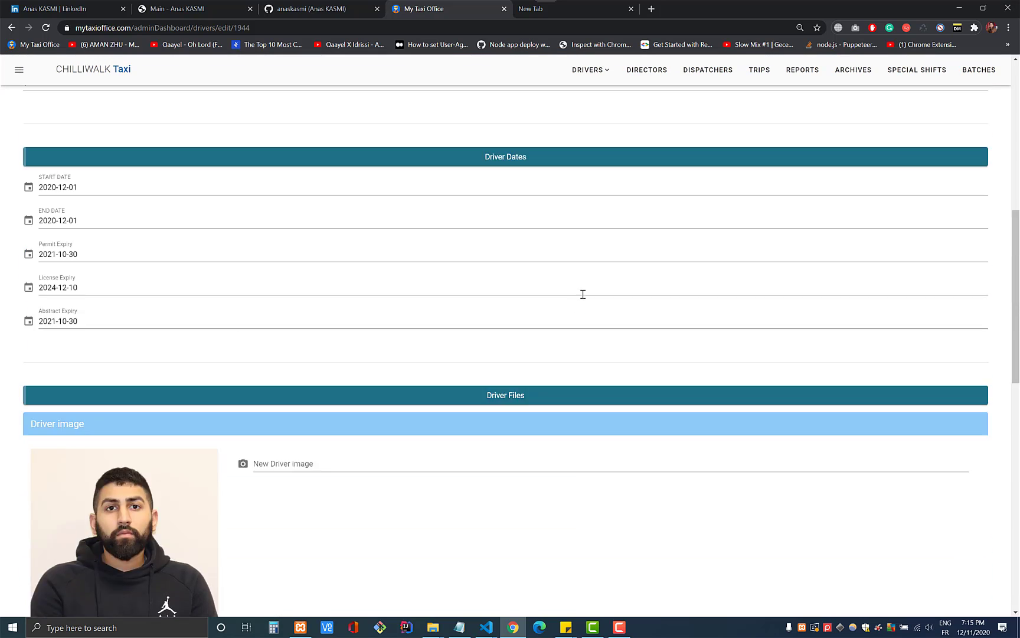
{"action": "left_click", "coordinate": [56, 125]}
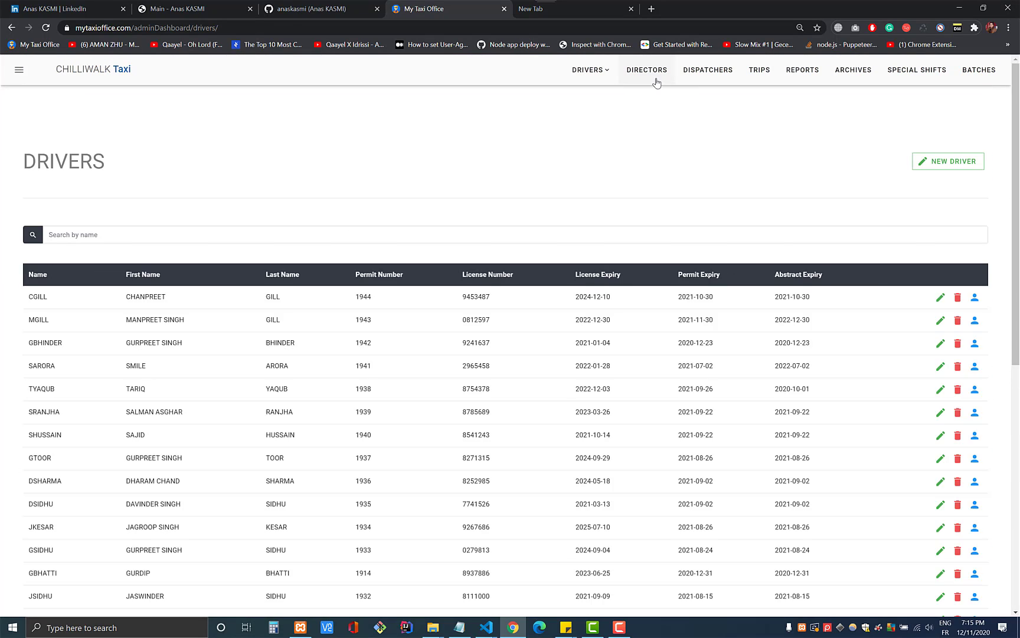
- Browse the Directors list, then the Dispatchers list, then open the empty Trips page
{"action": "left_click", "coordinate": [646, 74]}
{"action": "left_click", "coordinate": [695, 76]}
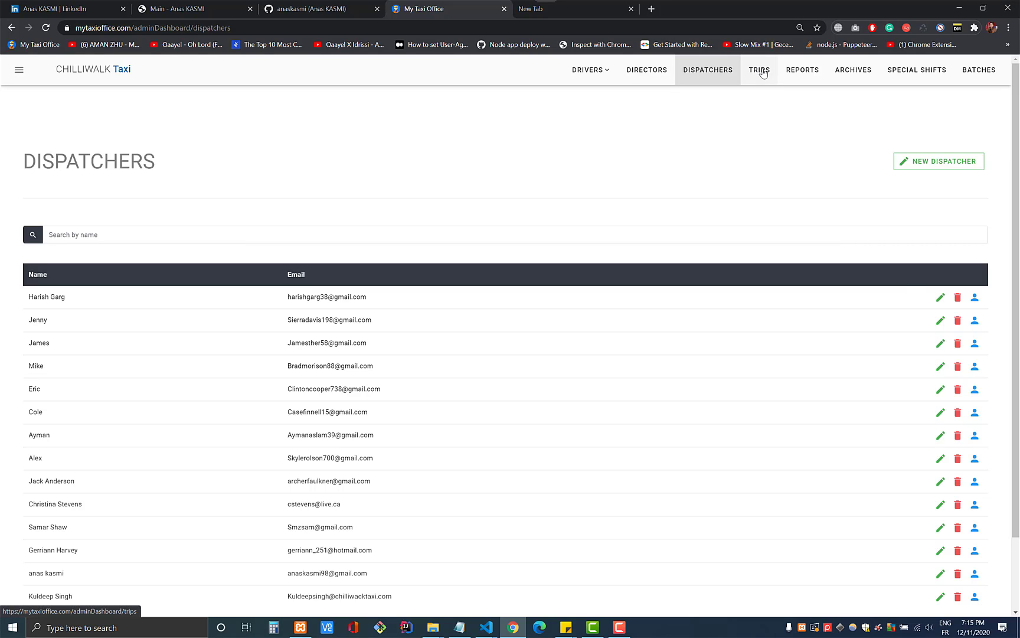
{"action": "left_click", "coordinate": [761, 71]}
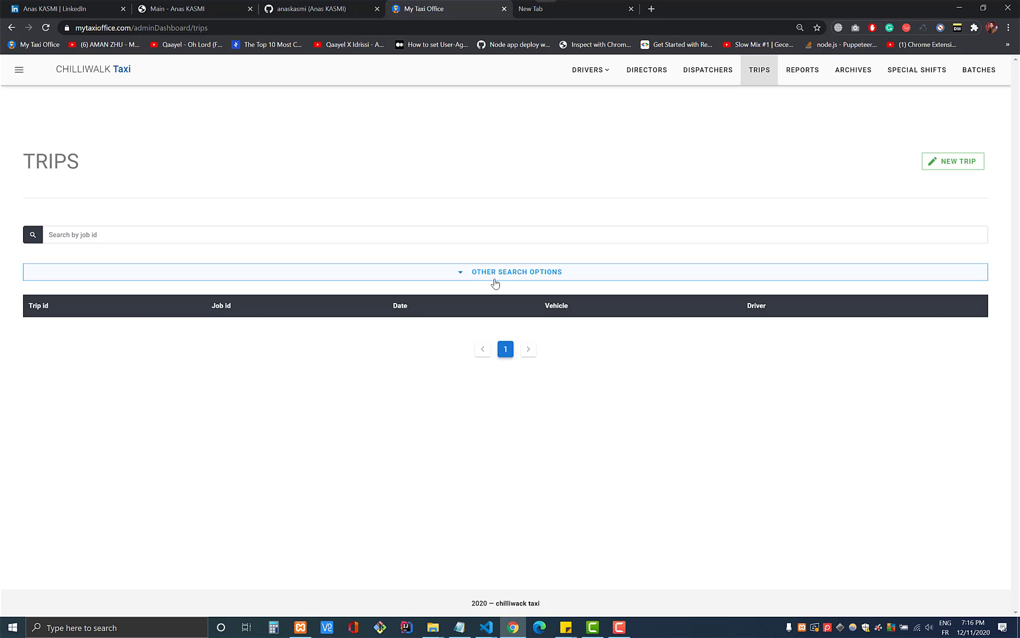
- Expand the trip search options and try the date, driver, customer name and job id fields
{"action": "left_click", "coordinate": [480, 279]}
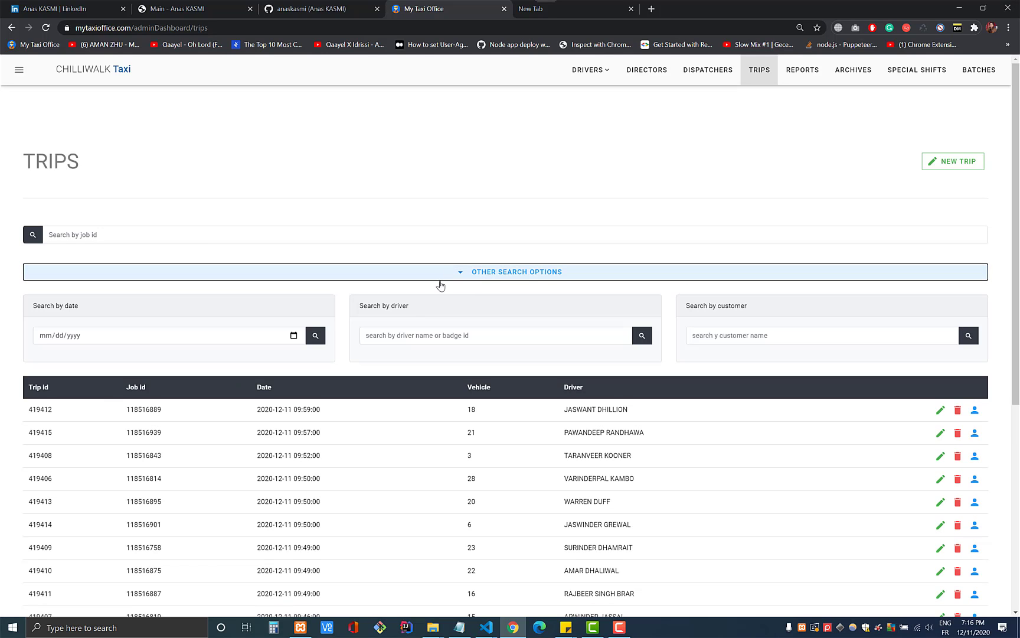
{"action": "left_click", "coordinate": [198, 336]}
{"action": "left_click", "coordinate": [373, 336]}
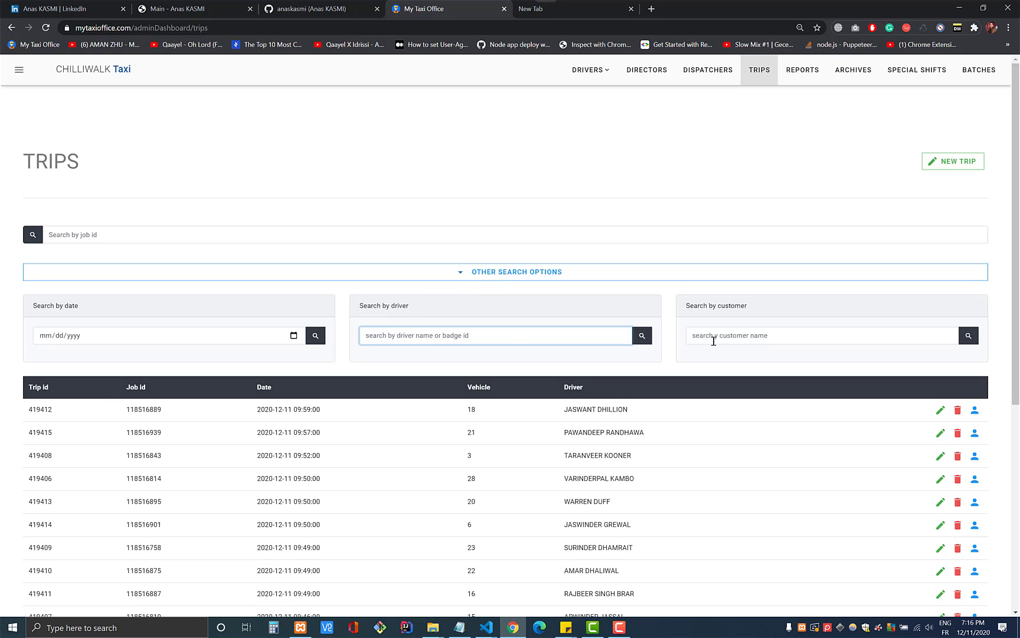
{"action": "left_click", "coordinate": [715, 338]}
{"action": "left_click", "coordinate": [91, 236]}
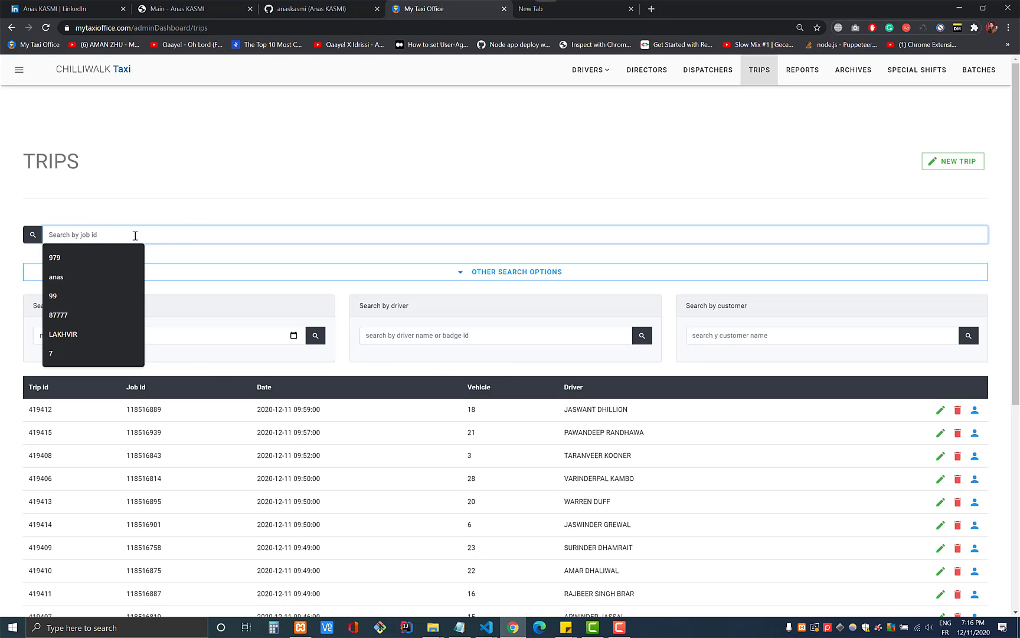
{"action": "left_click", "coordinate": [192, 220]}
{"action": "scroll", "coordinate": [873, 376], "scroll_direction": "down", "scroll_amount": 6}
{"action": "scroll", "coordinate": [945, 413], "scroll_direction": "up", "scroll_amount": 6}
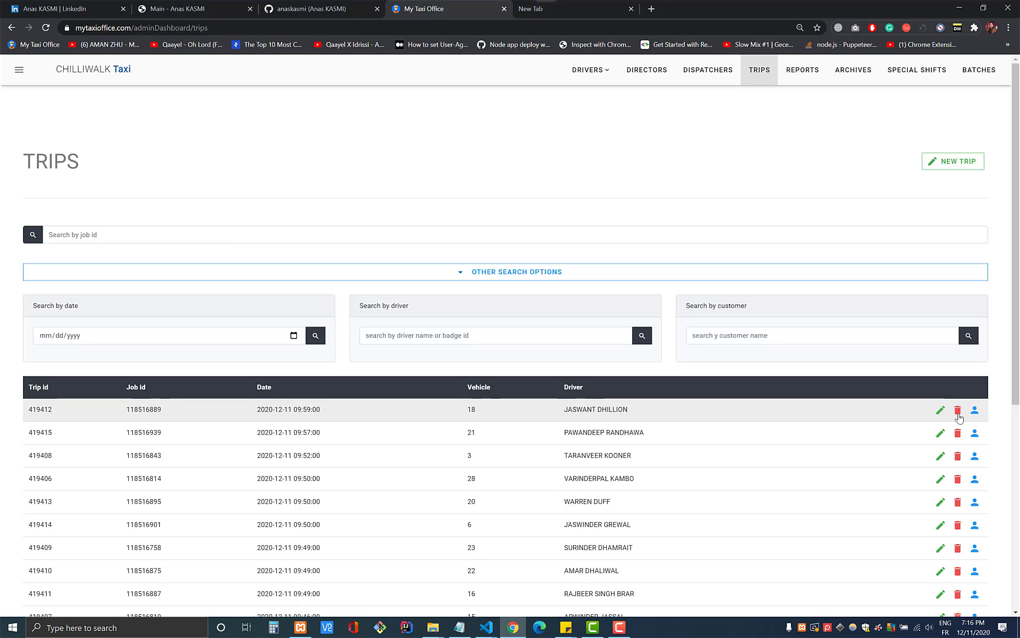
- Review trip 419412's dates, times and addresses in its edit form, then return to Trips unchanged
{"action": "left_click", "coordinate": [941, 413]}
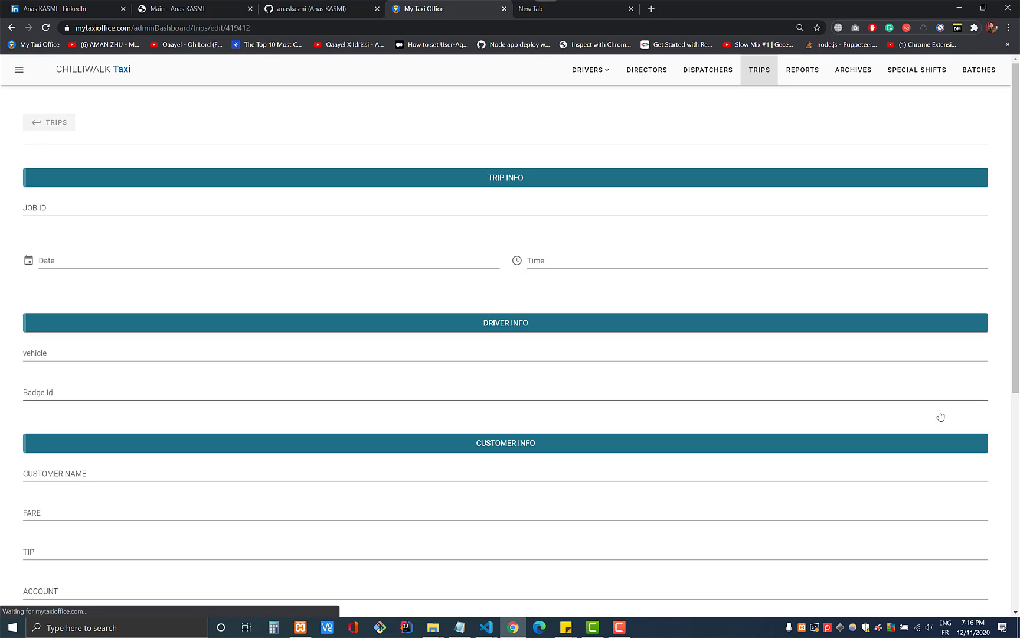
{"action": "scroll", "coordinate": [326, 266], "scroll_direction": "down", "scroll_amount": 6}
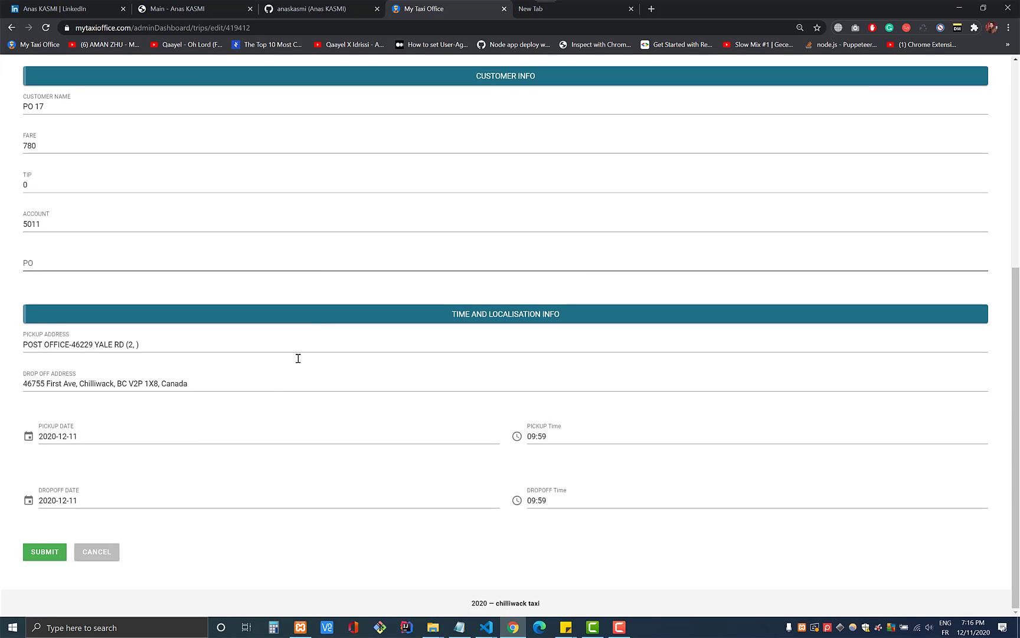
{"action": "left_click", "coordinate": [88, 436]}
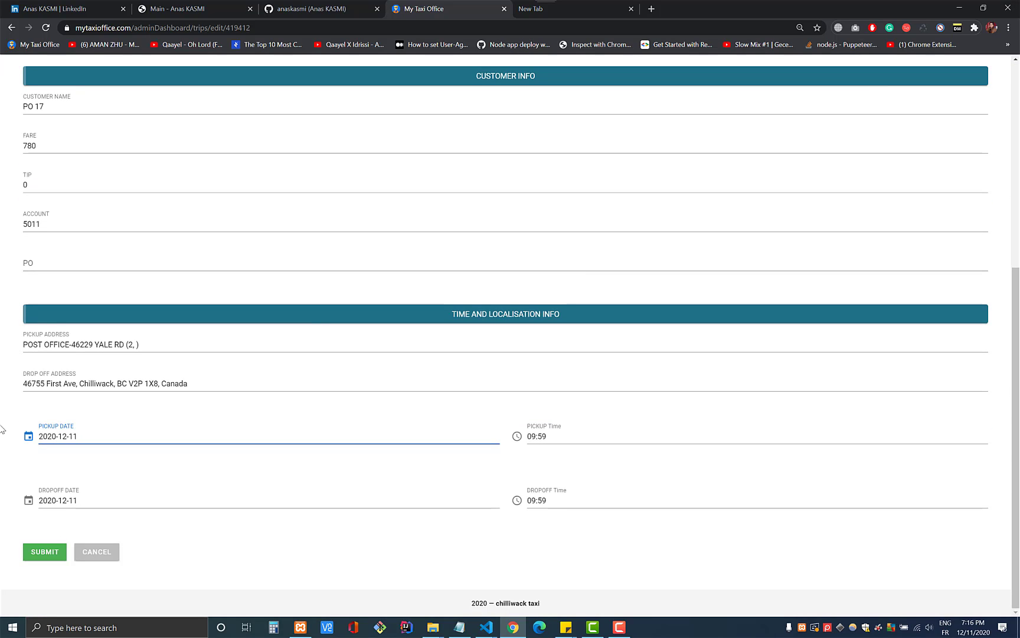
{"action": "left_click", "coordinate": [537, 440]}
{"action": "left_click", "coordinate": [150, 506]}
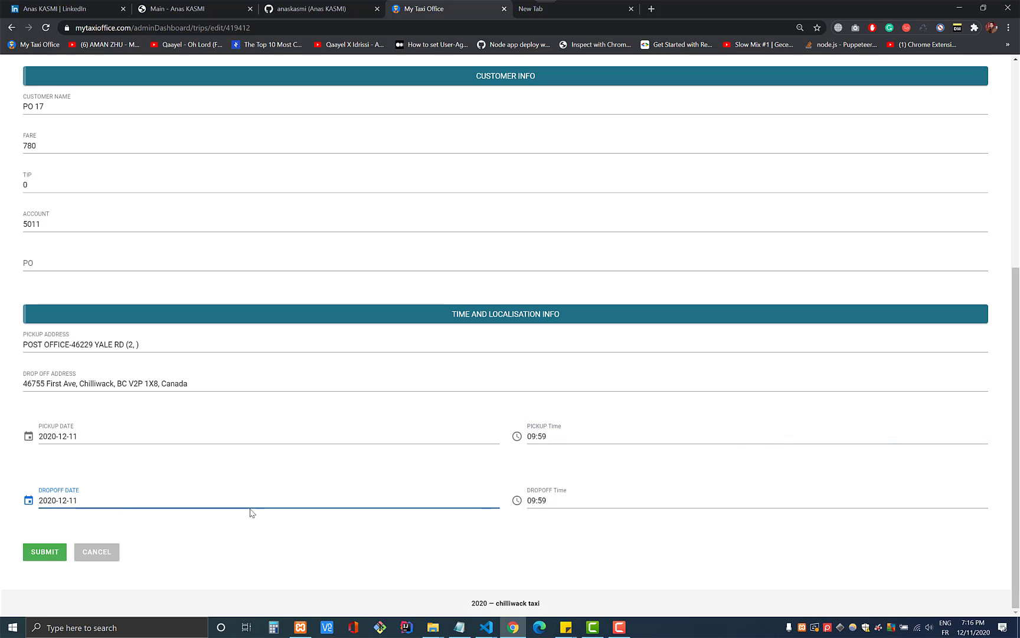
{"action": "scroll", "coordinate": [398, 439], "scroll_direction": "up", "scroll_amount": 3}
{"action": "triple_click", "coordinate": [41, 534]}
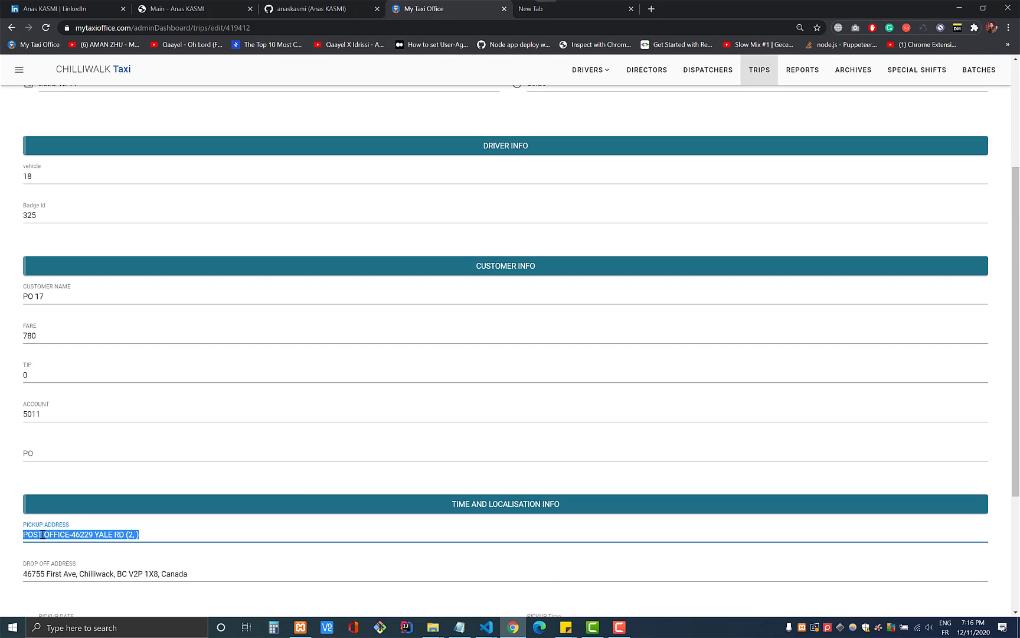
{"action": "triple_click", "coordinate": [77, 571]}
{"action": "scroll", "coordinate": [112, 469], "scroll_direction": "up", "scroll_amount": 3}
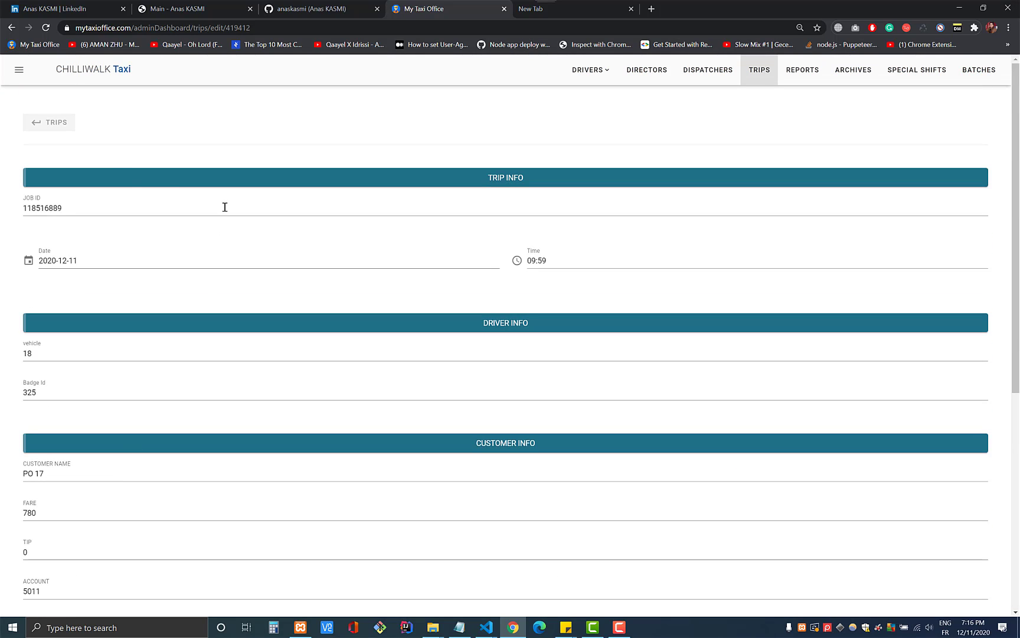
{"action": "left_click", "coordinate": [56, 124]}
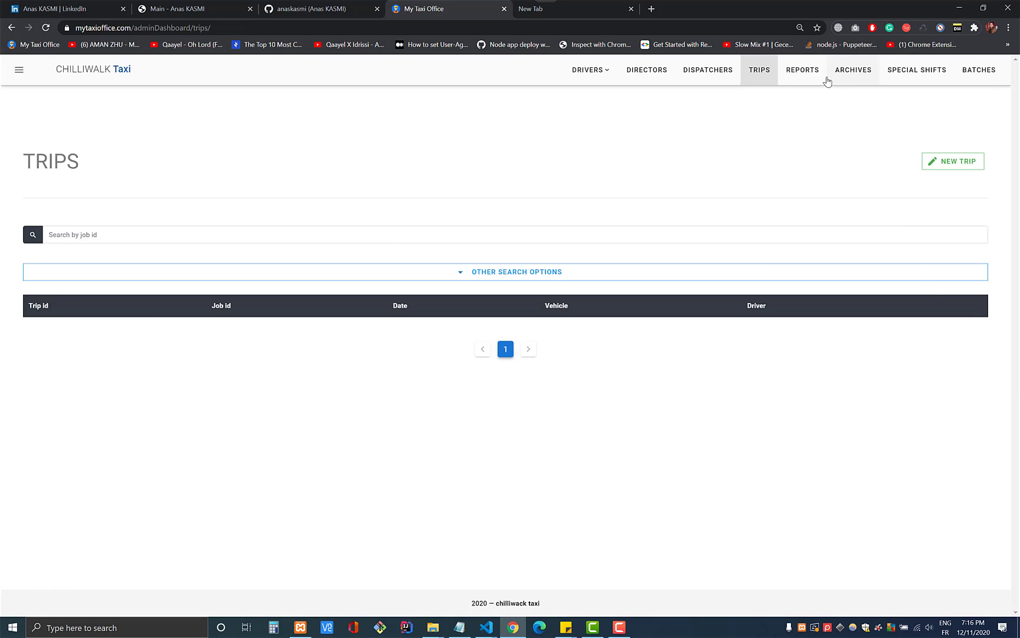
- In Reports > Daily Log Sheet, filter drivers by permit number and open driver 979's report
{"action": "left_click", "coordinate": [813, 75]}
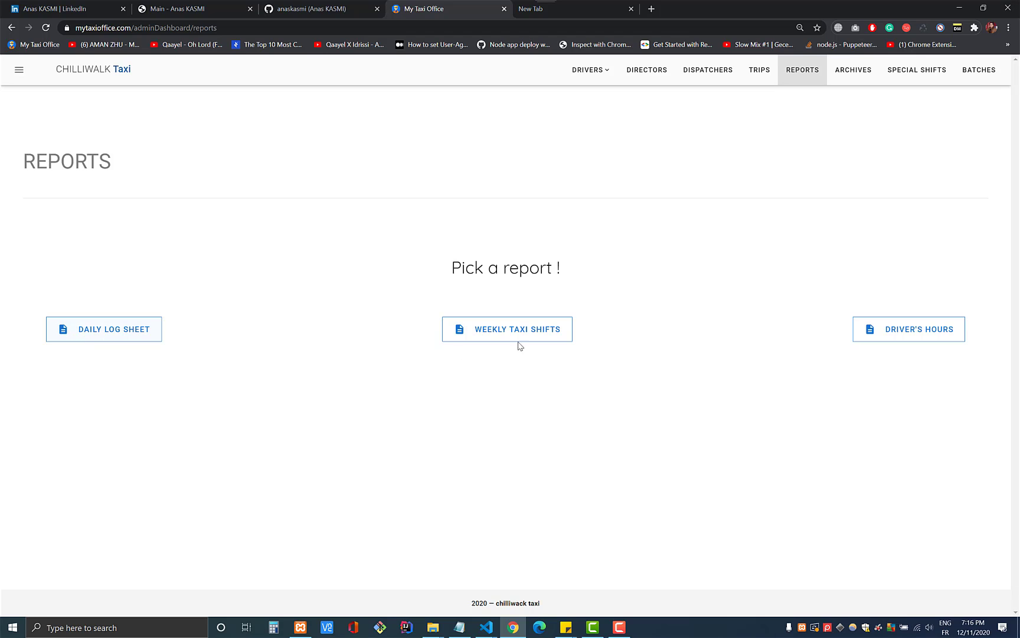
{"action": "left_click", "coordinate": [125, 334]}
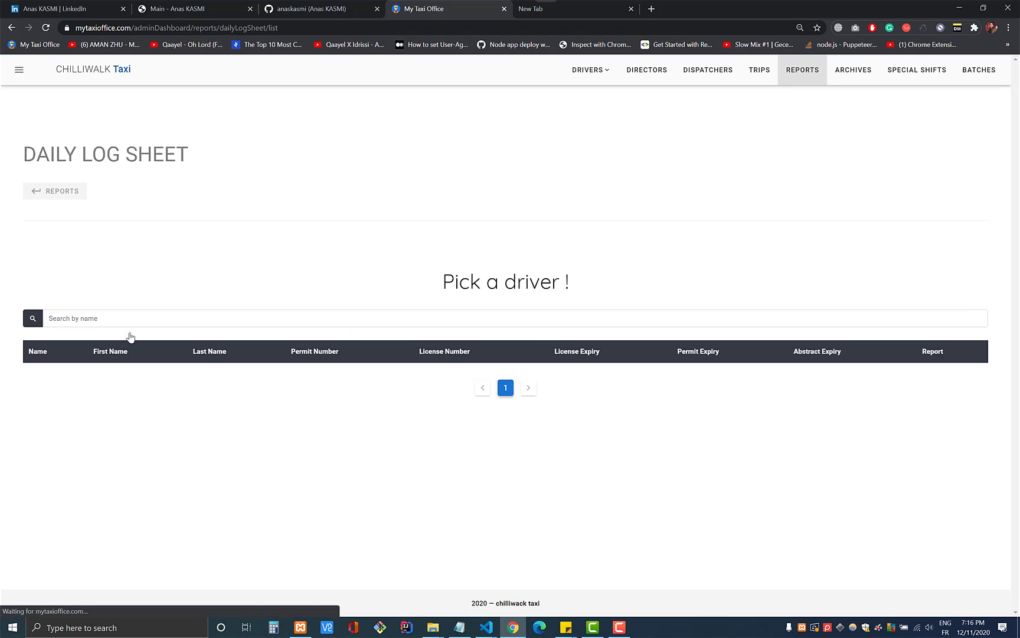
{"action": "left_click", "coordinate": [82, 321]}
{"action": "left_click", "coordinate": [232, 241]}
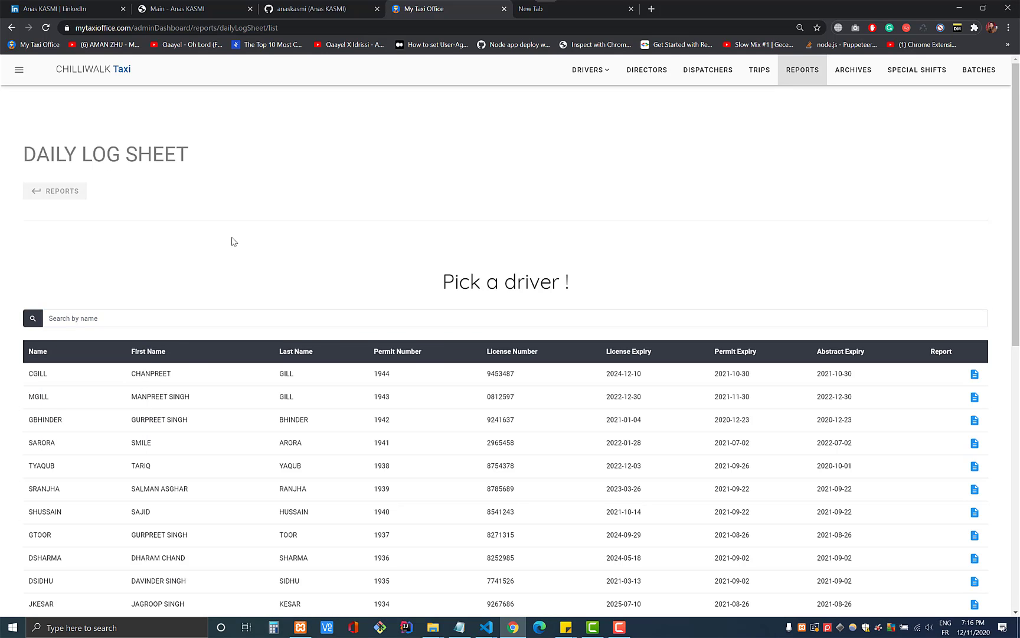
{"action": "left_click", "coordinate": [217, 324]}
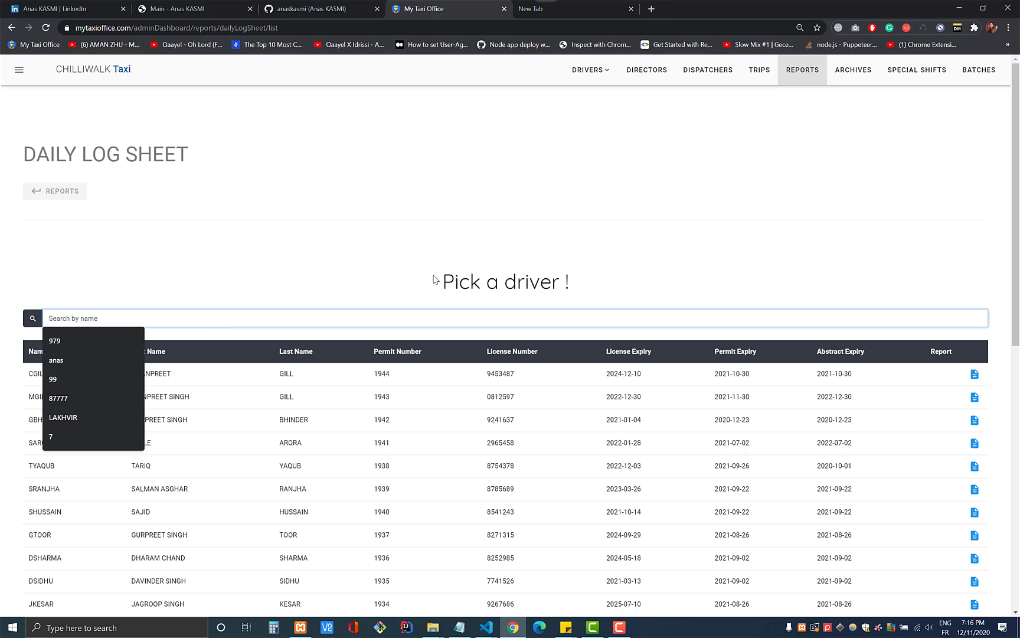
{"action": "key", "text": "Down"}
{"action": "key", "text": "Return"}
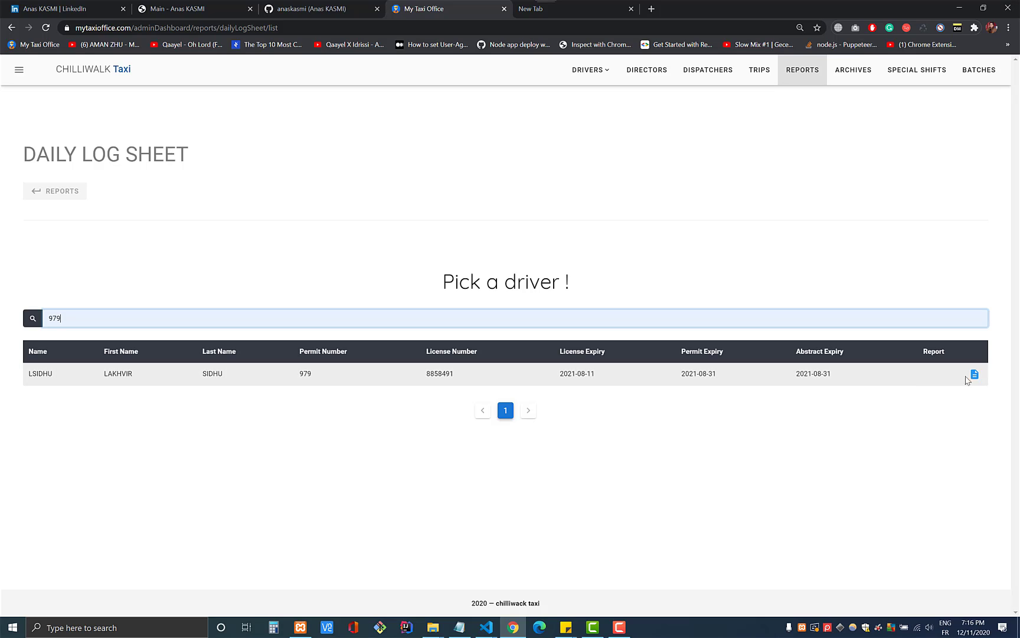
{"action": "left_click", "coordinate": [975, 375]}
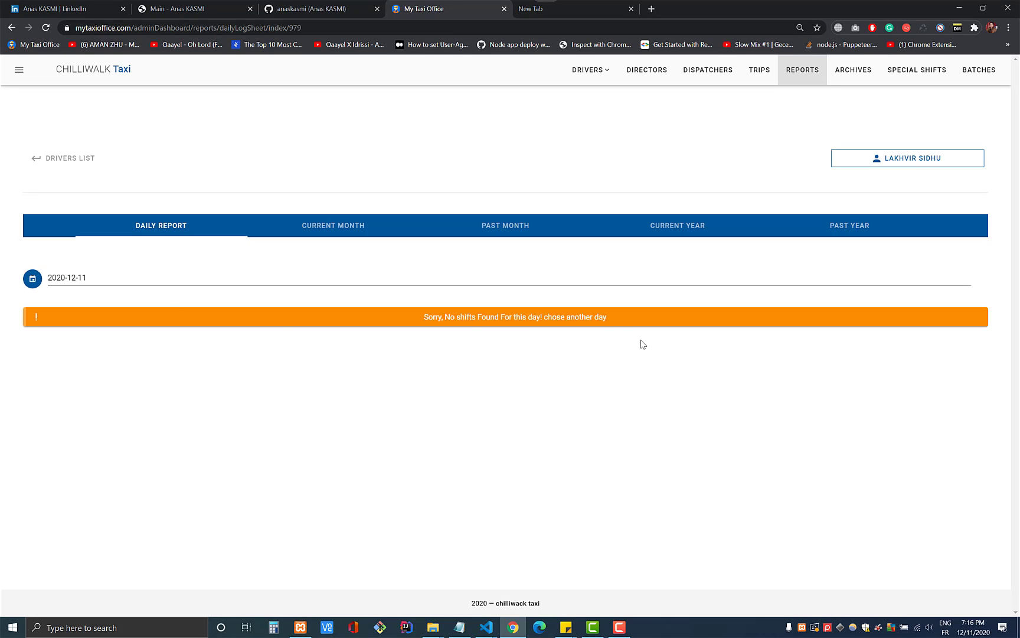
- Load the daily log report for March 26, 2020
{"action": "left_click_drag", "start_coordinate": [430, 315], "coordinate": [667, 316]}
{"action": "left_click", "coordinate": [83, 278]}
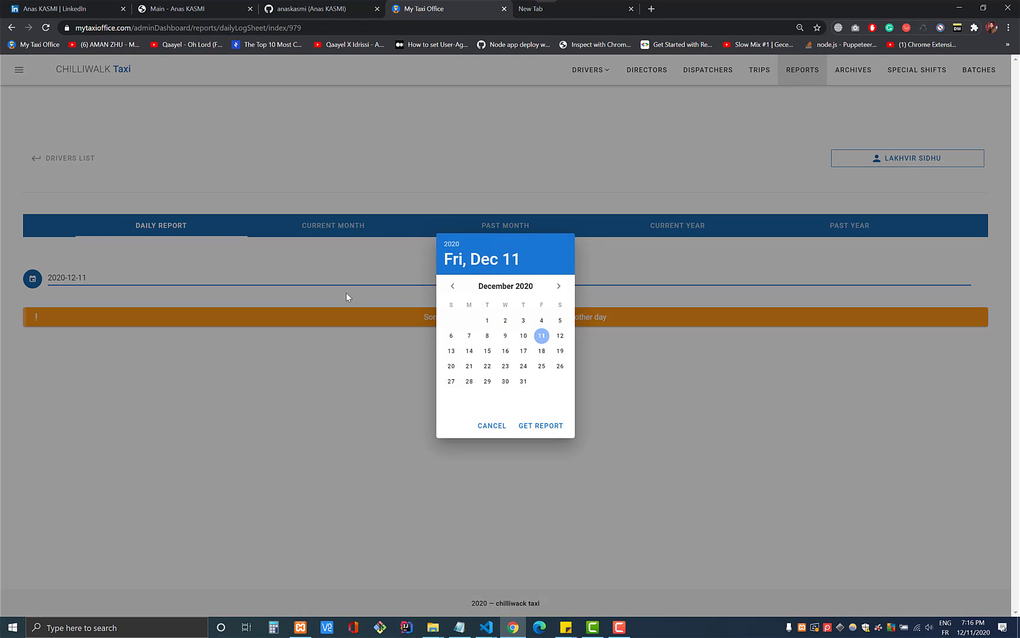
{"action": "left_click", "coordinate": [452, 286]}
{"action": "left_click", "coordinate": [452, 286]}
{"action": "left_click", "coordinate": [453, 287]}
{"action": "left_click", "coordinate": [452, 287]}
{"action": "left_click", "coordinate": [452, 286]}
{"action": "left_click", "coordinate": [453, 286]}
{"action": "left_click", "coordinate": [452, 286]}
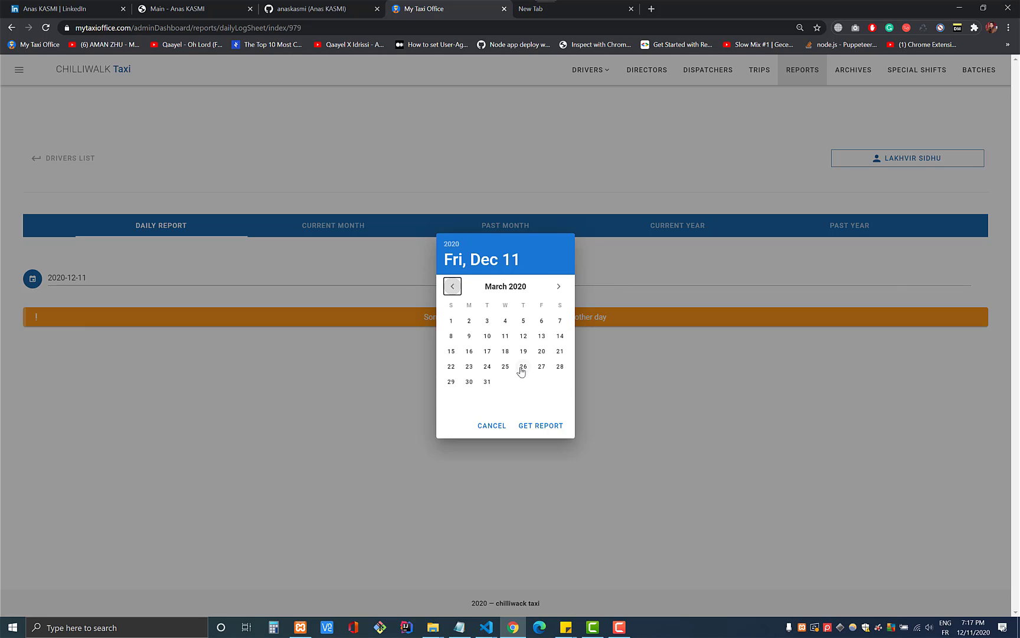
{"action": "left_click", "coordinate": [523, 366]}
{"action": "left_click", "coordinate": [545, 424]}
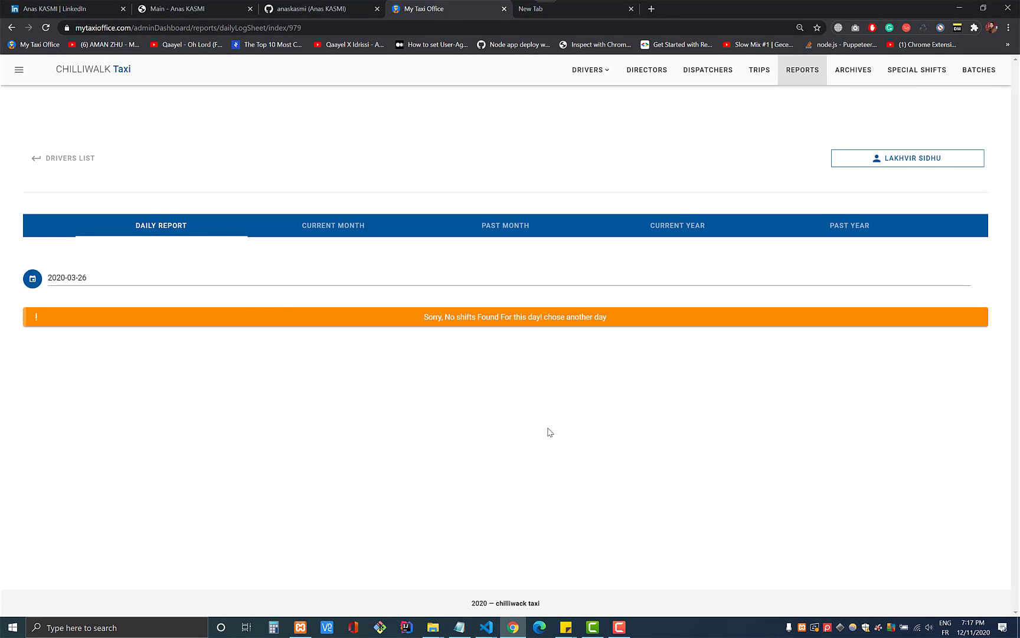
- Load the November 14, 2019 report and review its 16 trips totalling $157.05
{"action": "left_click", "coordinate": [231, 280]}
{"action": "left_click", "coordinate": [452, 287]}
{"action": "left_click", "coordinate": [452, 287]}
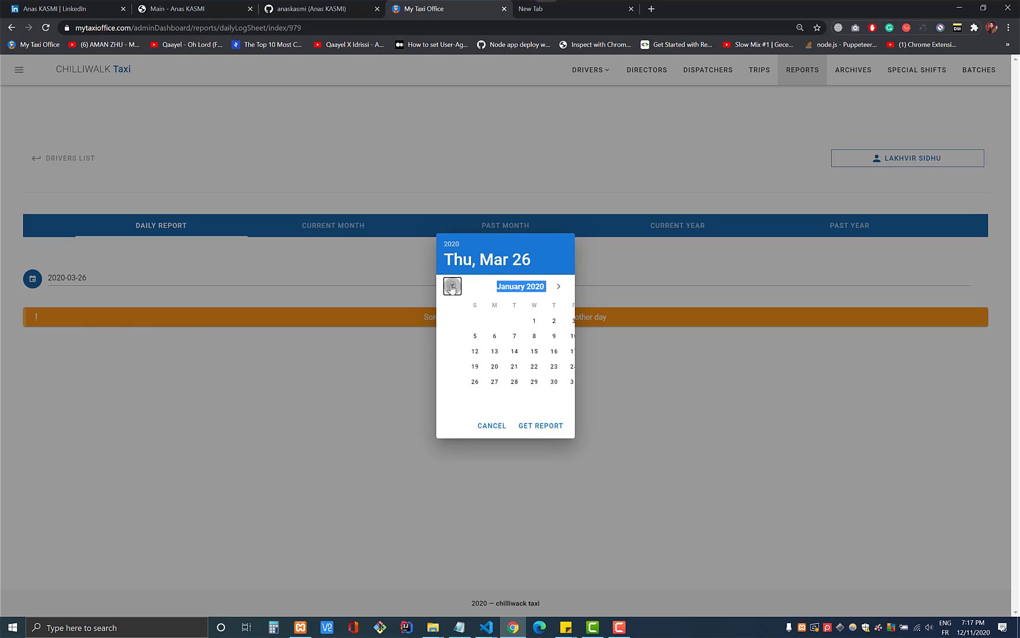
{"action": "left_click", "coordinate": [452, 286]}
{"action": "left_click", "coordinate": [452, 286]}
{"action": "left_click", "coordinate": [523, 351]}
{"action": "left_click", "coordinate": [533, 424]}
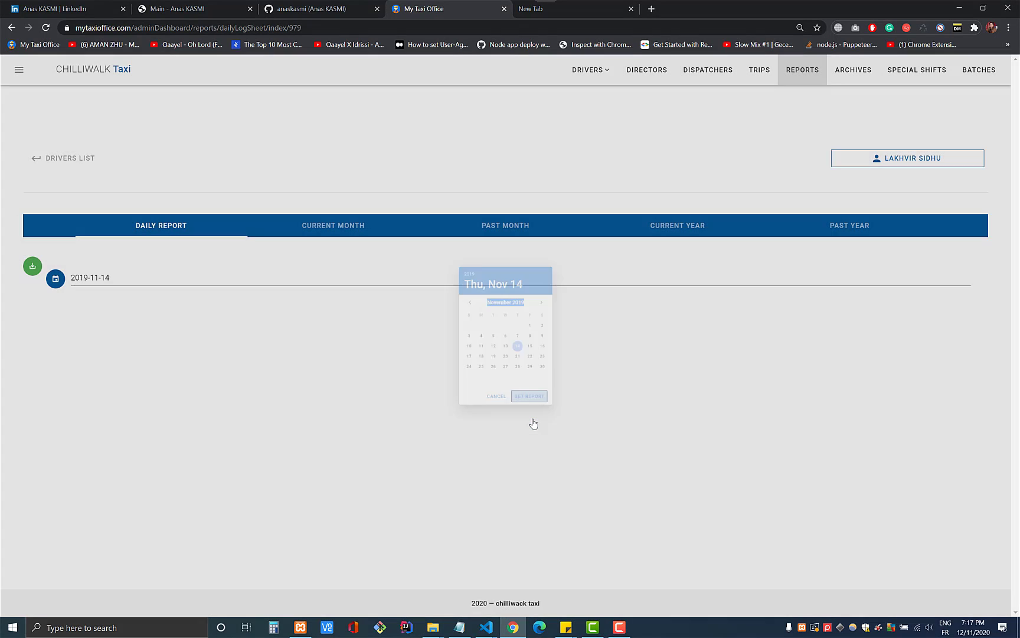
{"action": "scroll", "coordinate": [483, 422], "scroll_direction": "down", "scroll_amount": 2}
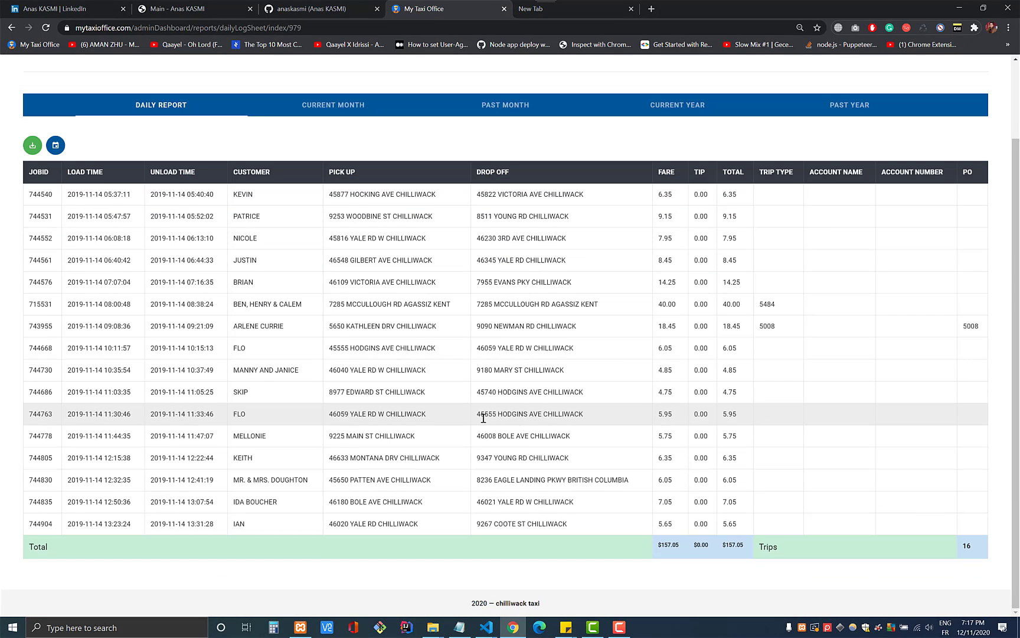
{"action": "scroll", "coordinate": [669, 542], "scroll_direction": "up", "scroll_amount": 2}
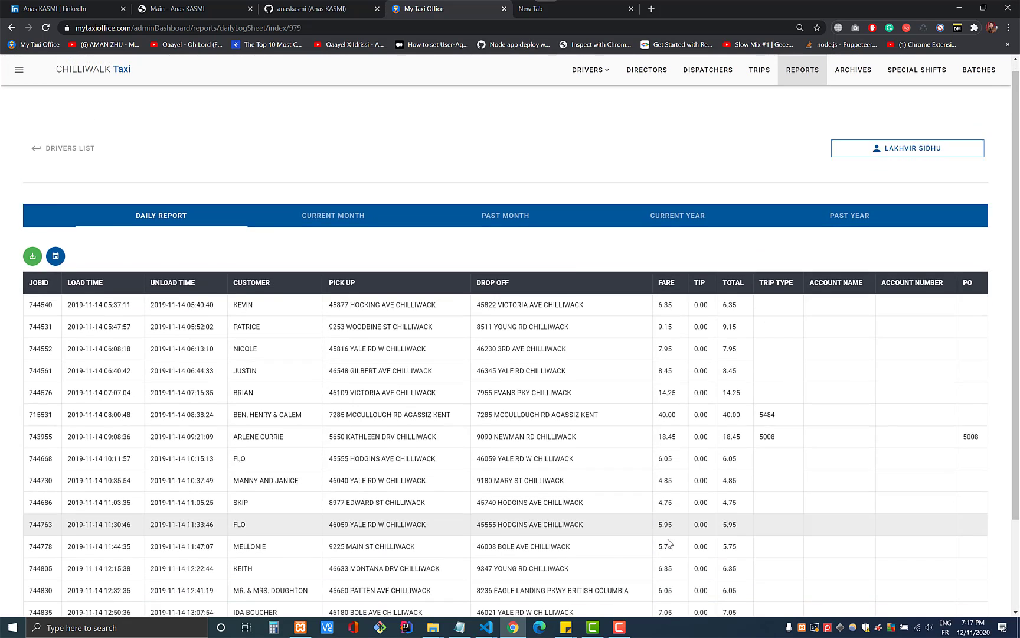
{"action": "scroll", "coordinate": [697, 449], "scroll_direction": "down", "scroll_amount": 2}
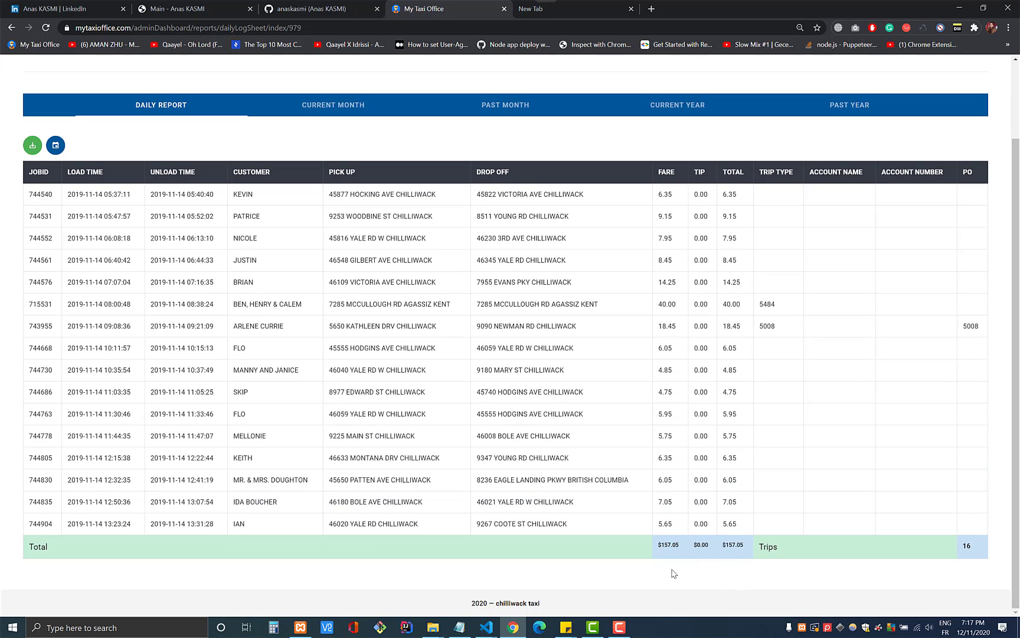
{"action": "scroll", "coordinate": [952, 539], "scroll_direction": "up", "scroll_amount": 2}
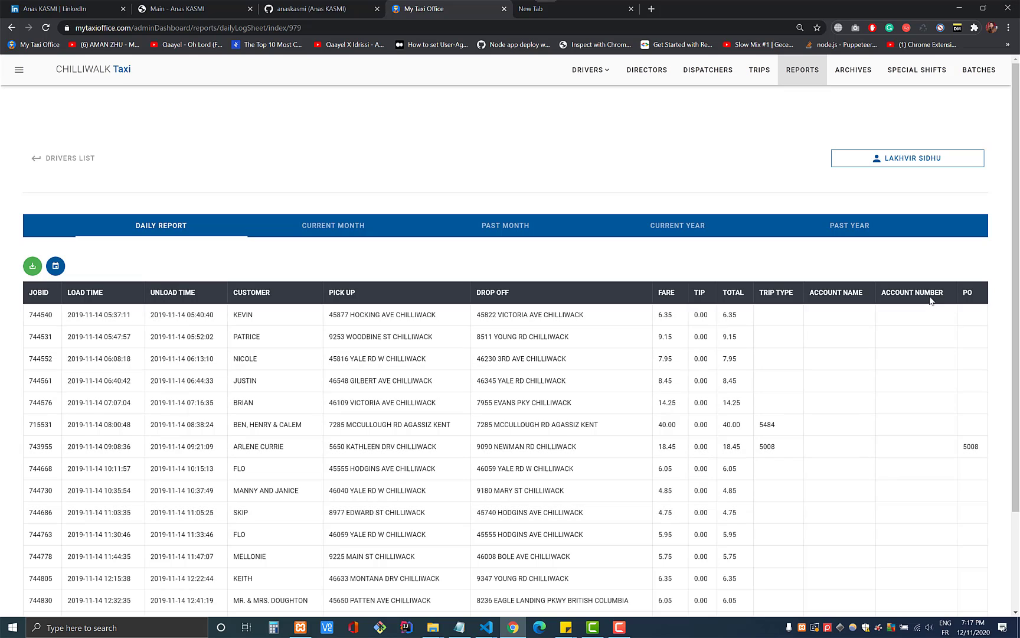
{"action": "triple_click", "coordinate": [338, 314]}
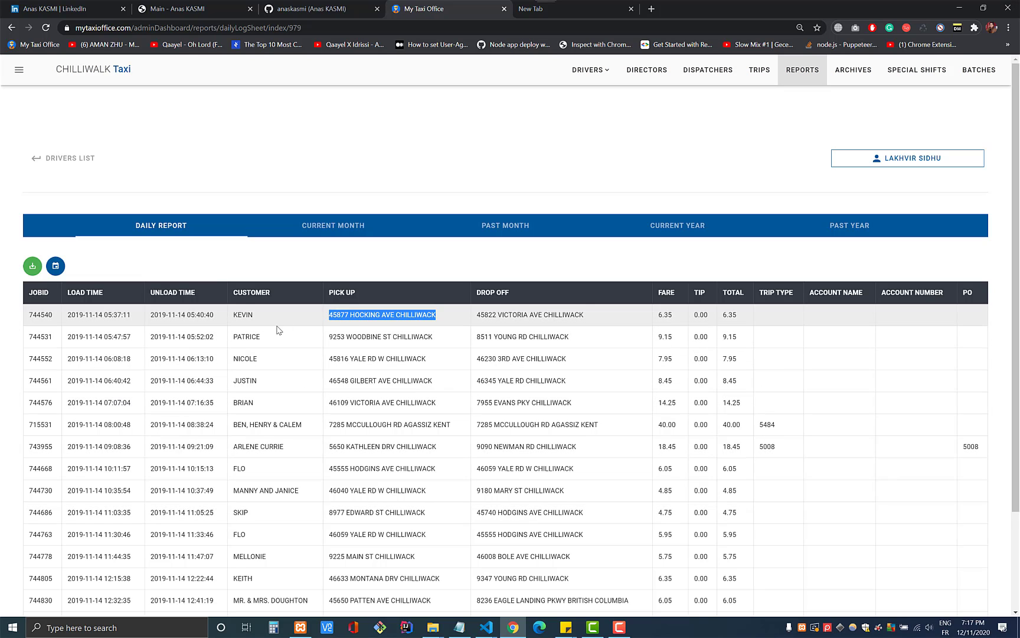
{"action": "triple_click", "coordinate": [534, 313]}
{"action": "scroll", "coordinate": [532, 308], "scroll_direction": "down", "scroll_amount": 3}
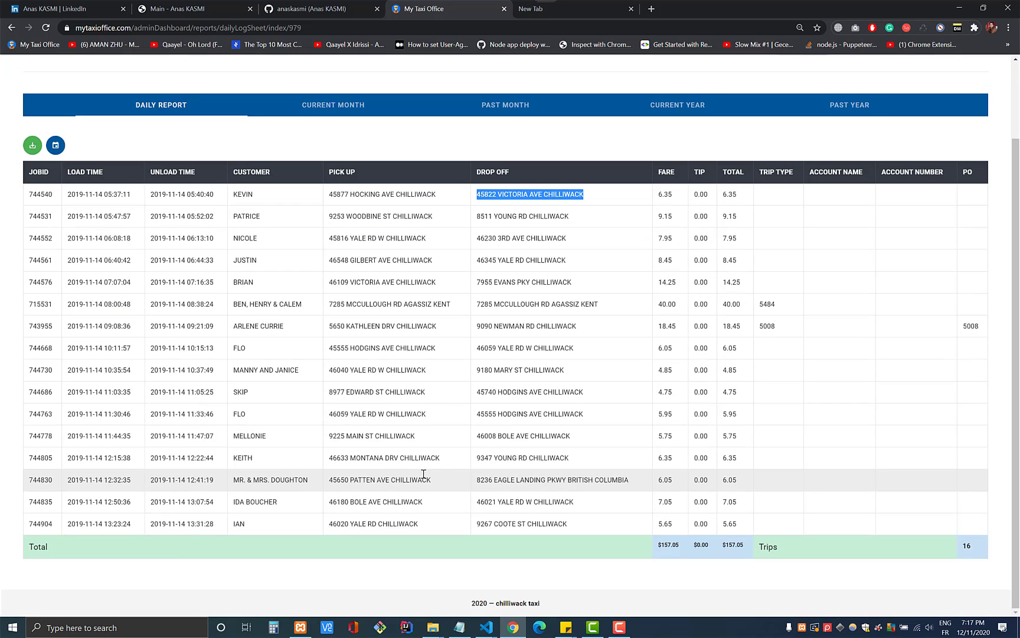
{"action": "scroll", "coordinate": [443, 265], "scroll_direction": "up", "scroll_amount": 3}
- Compare this month's and last month's shifts, then review the current year's monthly totals
{"action": "left_click", "coordinate": [349, 230]}
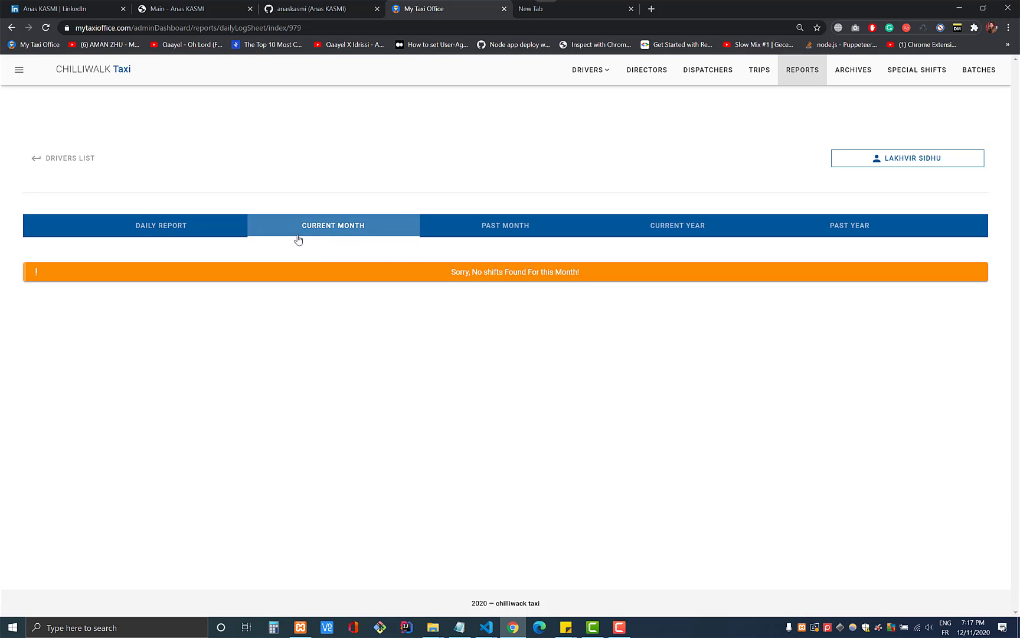
{"action": "left_click", "coordinate": [537, 233]}
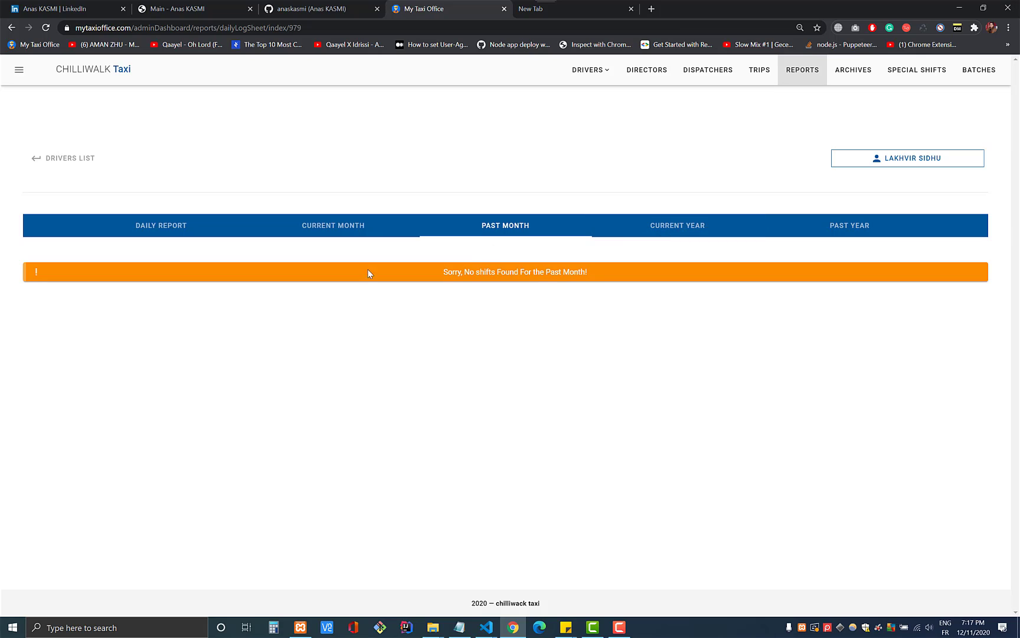
{"action": "left_click", "coordinate": [324, 235]}
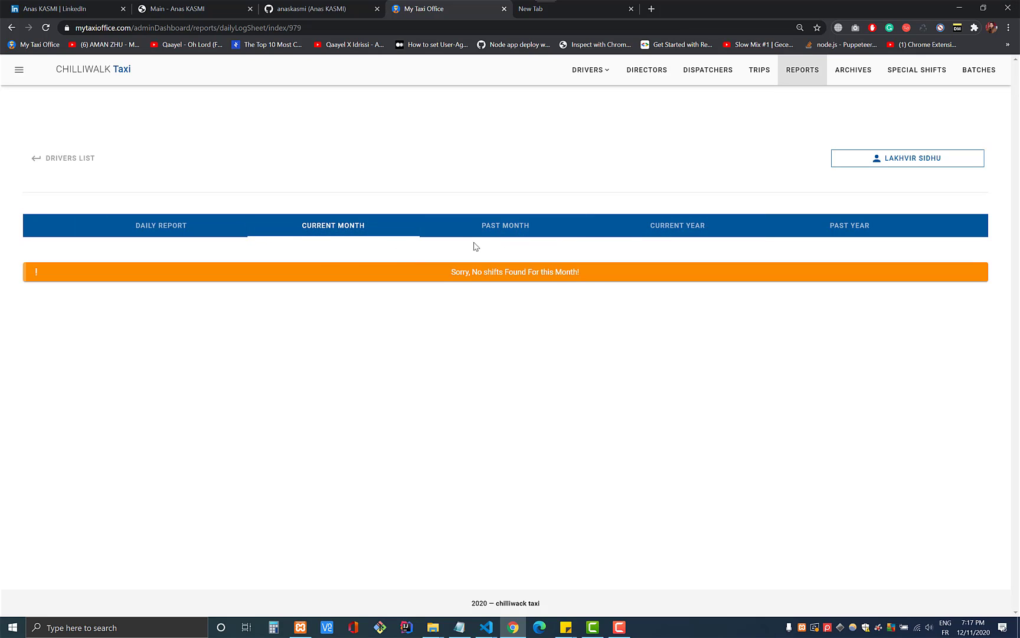
{"action": "left_click", "coordinate": [649, 227]}
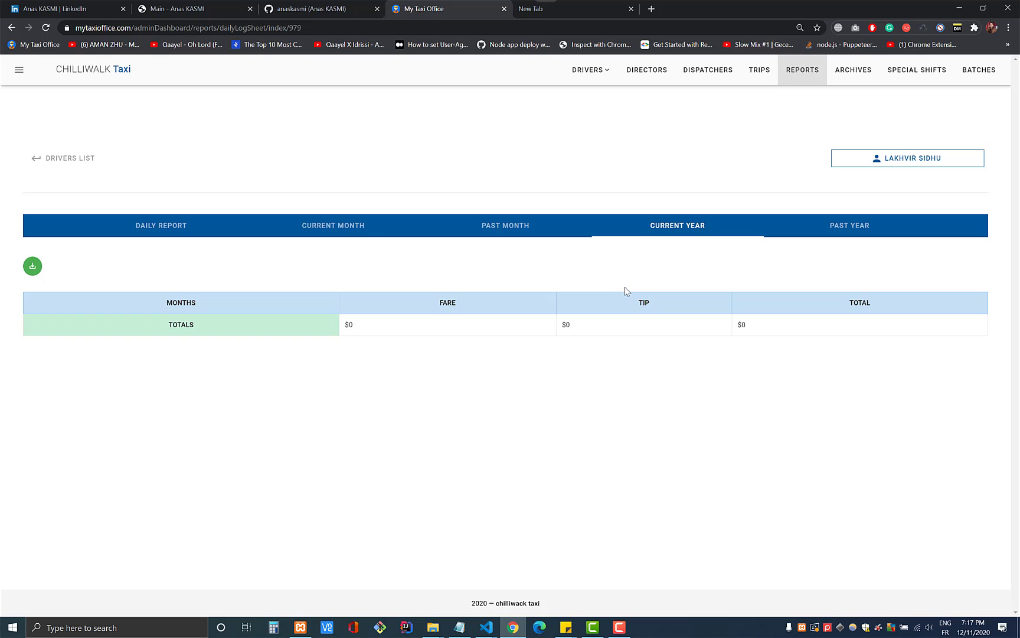
{"action": "scroll", "coordinate": [410, 550], "scroll_direction": "down", "scroll_amount": 2}
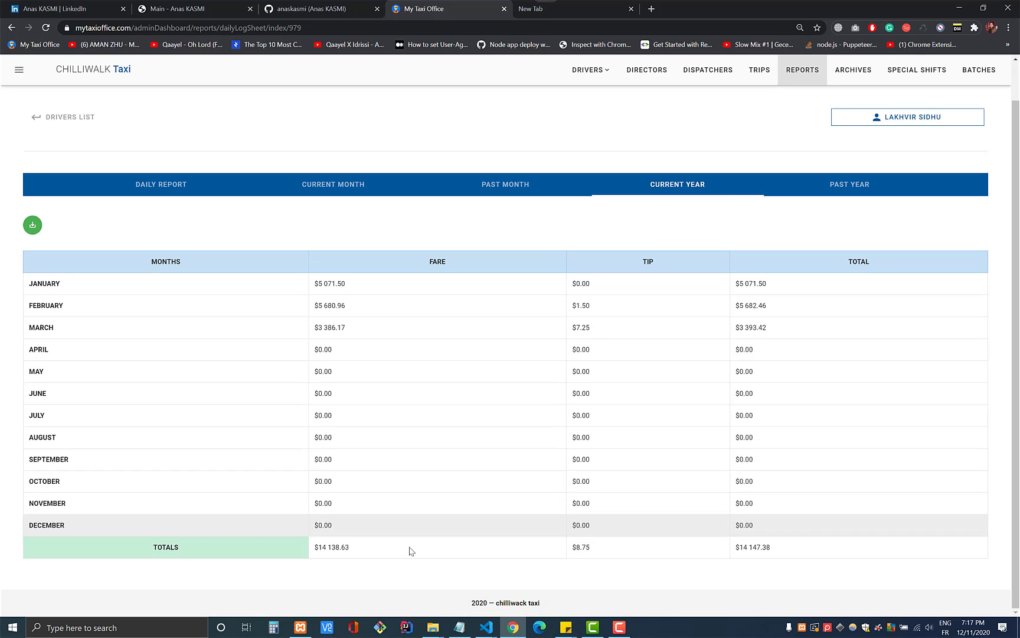
{"action": "triple_click", "coordinate": [378, 549]}
{"action": "left_click", "coordinate": [379, 535]}
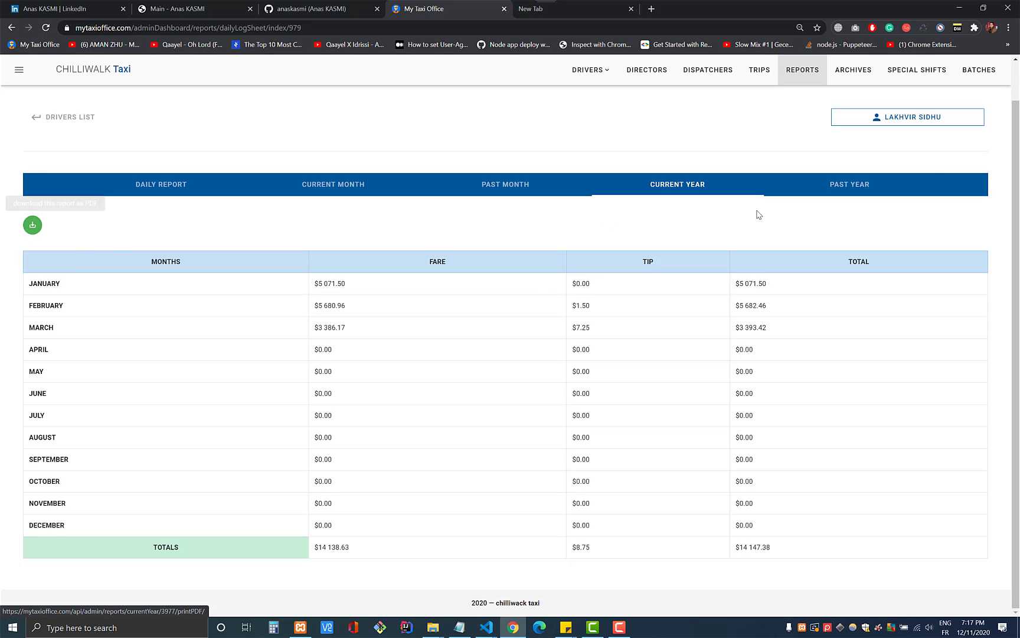
- Load the past year's monthly figures, then go to the Archives list
{"action": "left_click", "coordinate": [854, 185]}
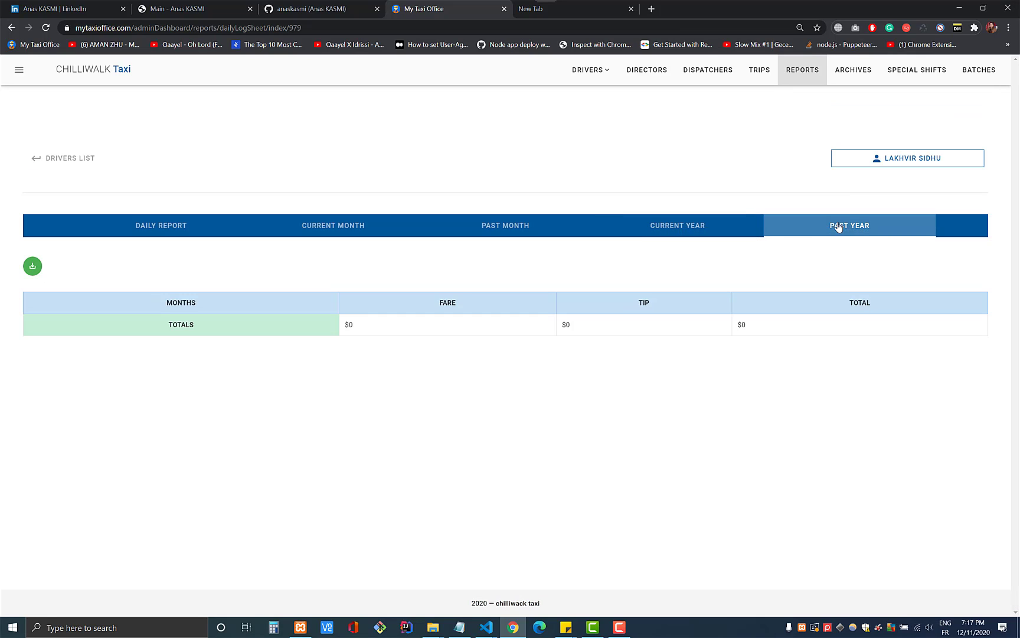
{"action": "left_click", "coordinate": [877, 233]}
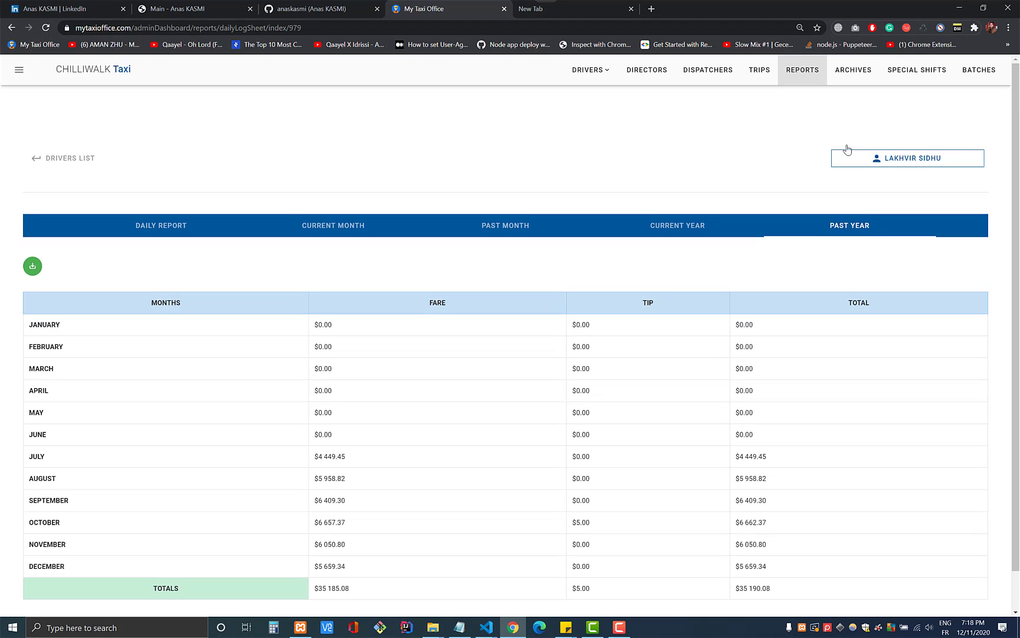
{"action": "left_click", "coordinate": [856, 77]}
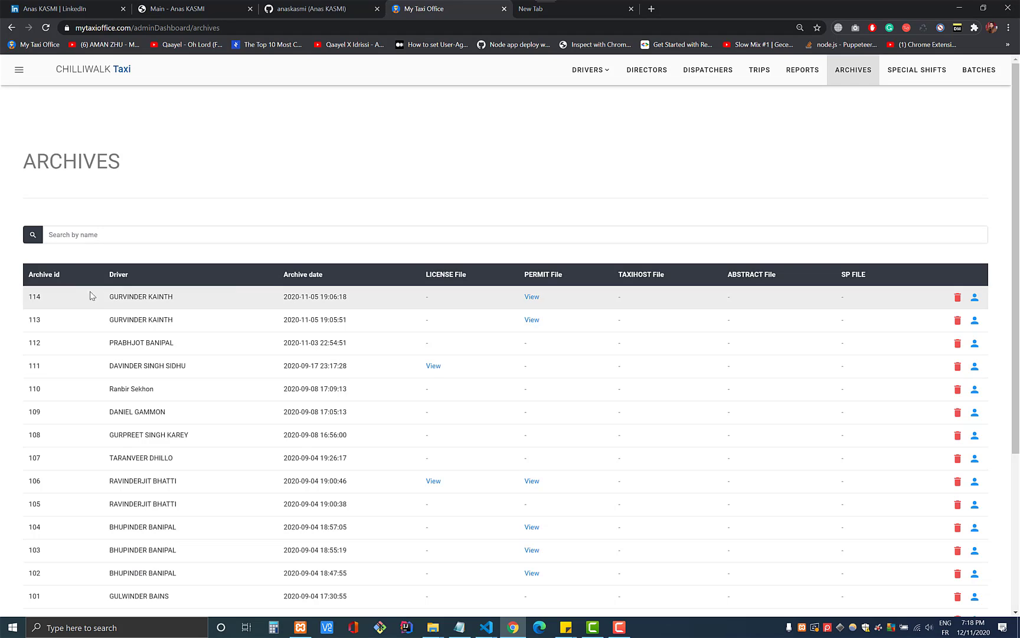
- Highlight record 114's archive date, then go to the Special Shifts list
{"action": "left_click_drag", "start_coordinate": [284, 296], "coordinate": [372, 302]}
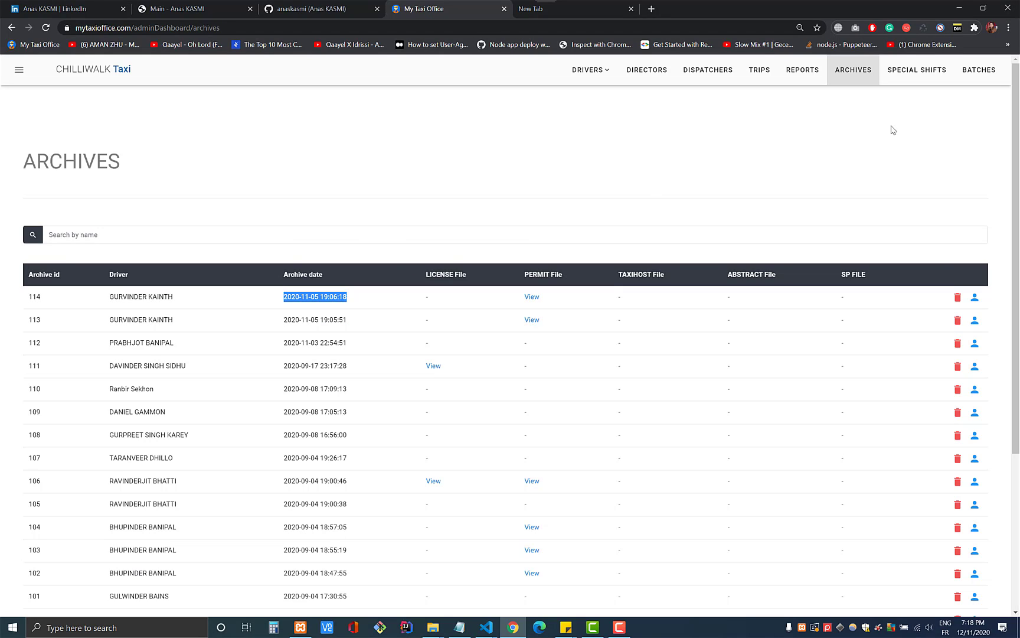
{"action": "left_click", "coordinate": [917, 78]}
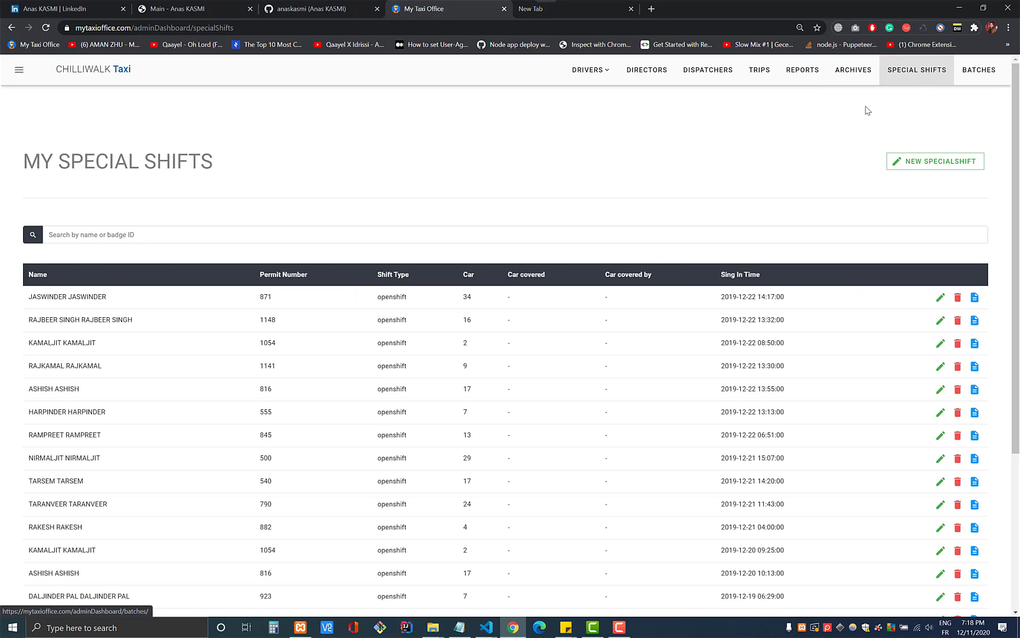
- View the top special shift's details, return to Special Shifts, then go to Batch Processing
{"action": "scroll", "coordinate": [392, 316], "scroll_direction": "down", "scroll_amount": 4}
{"action": "scroll", "coordinate": [418, 303], "scroll_direction": "up", "scroll_amount": 4}
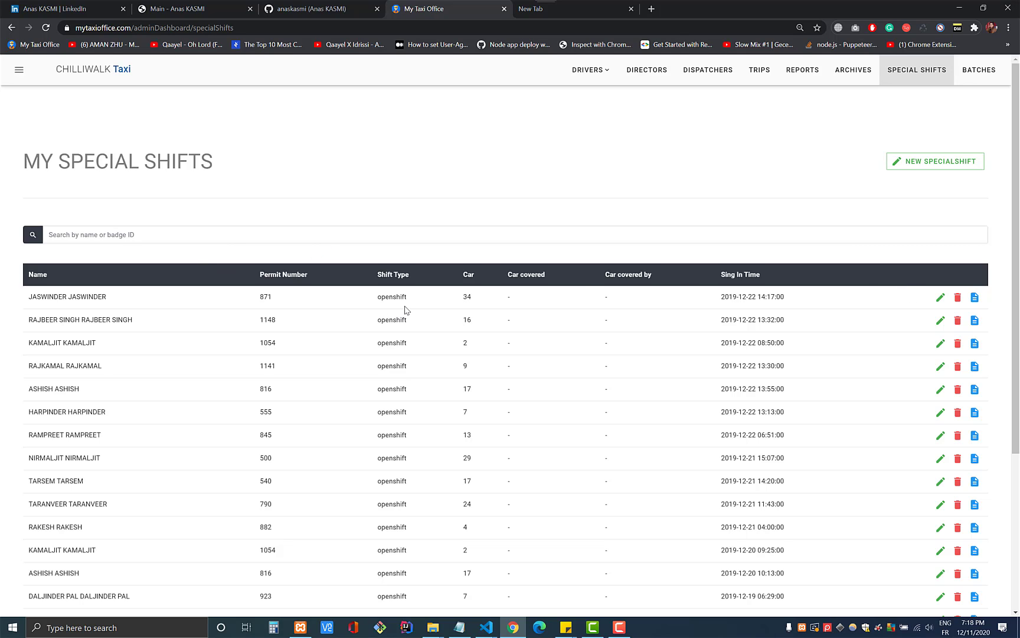
{"action": "scroll", "coordinate": [289, 333], "scroll_direction": "down", "scroll_amount": 3}
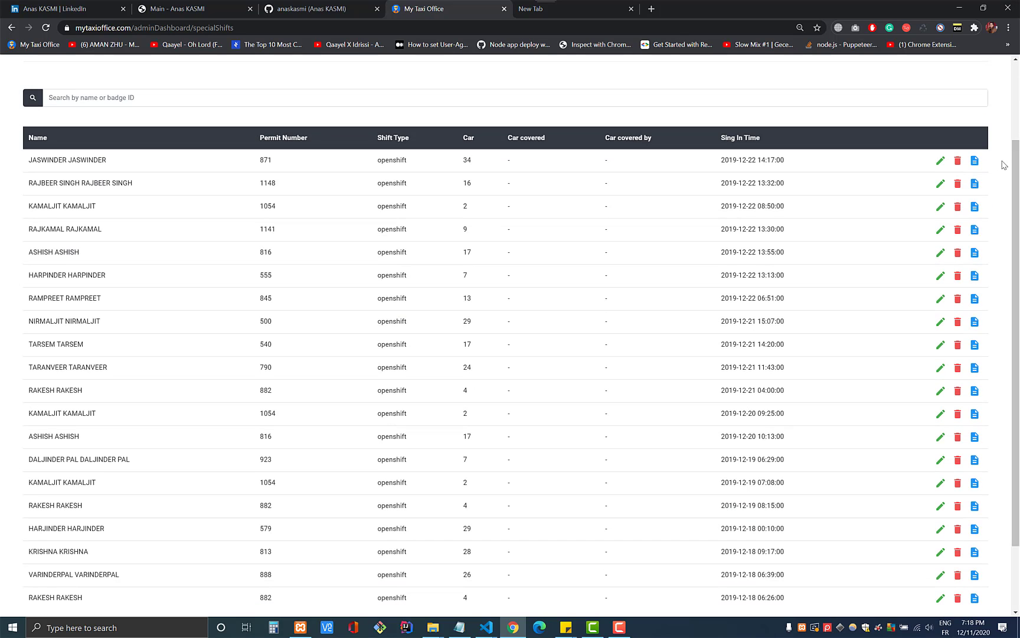
{"action": "left_click", "coordinate": [975, 167]}
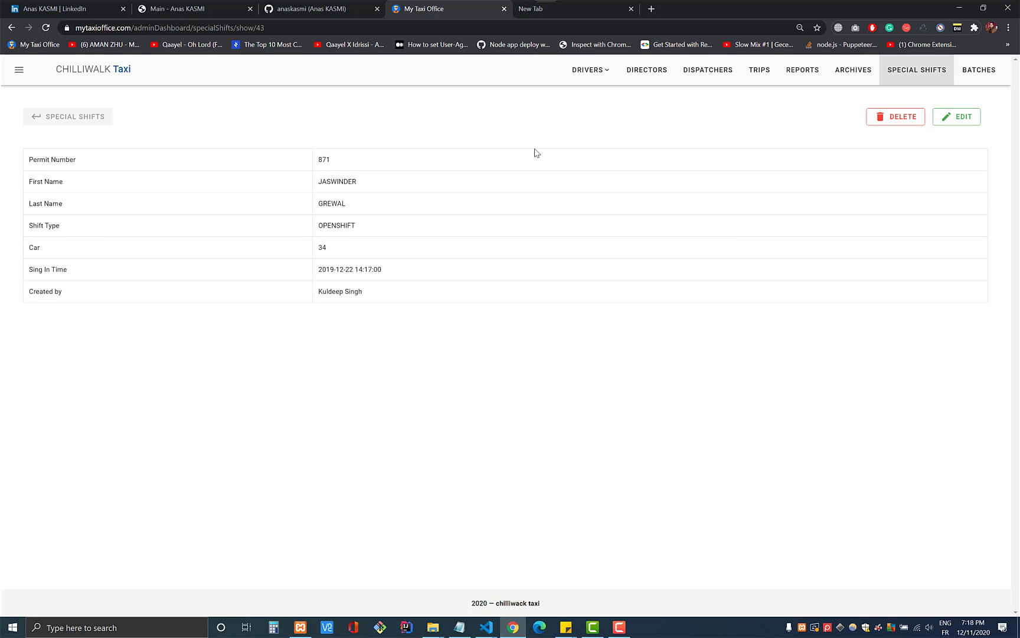
{"action": "left_click", "coordinate": [45, 120]}
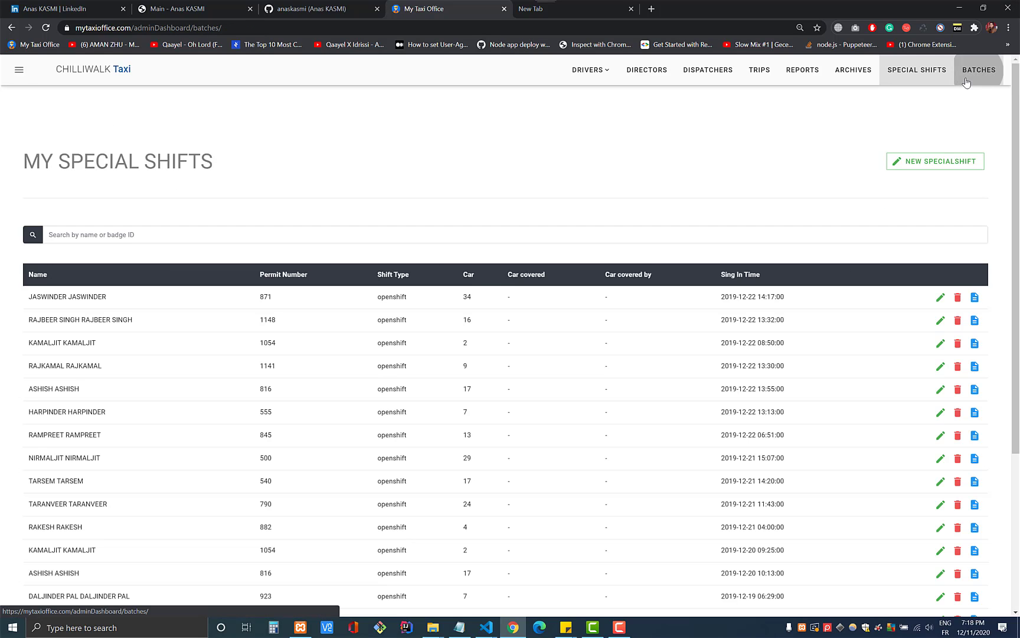
{"action": "left_click", "coordinate": [971, 70]}
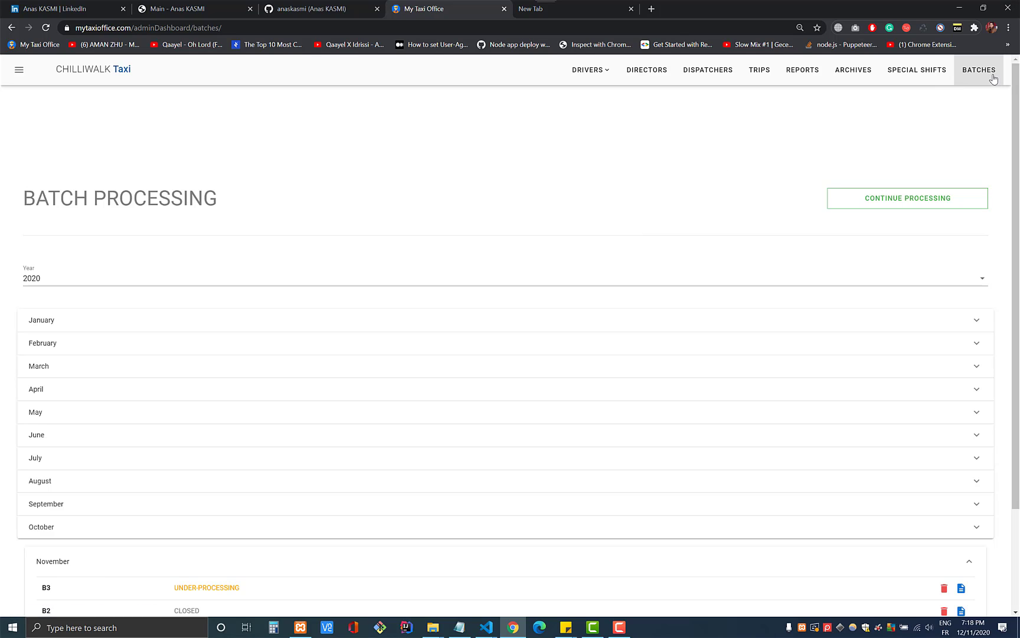
- Scroll to the November panel and inspect batch B3's UNDER-PROCESSING status
{"action": "scroll", "coordinate": [575, 255], "scroll_direction": "down", "scroll_amount": 3}
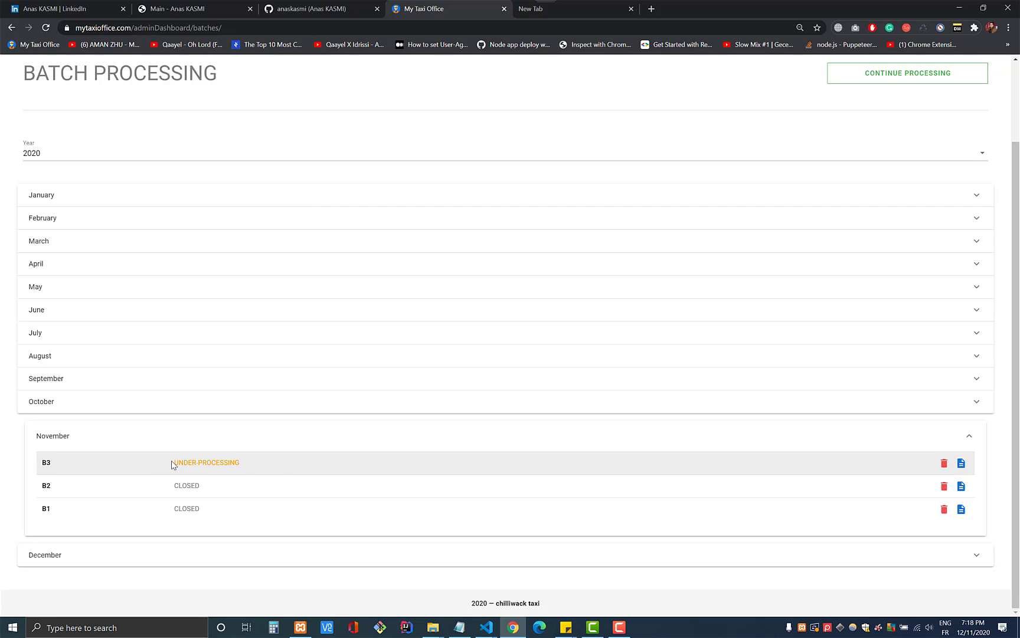
{"action": "left_click_drag", "start_coordinate": [173, 464], "coordinate": [282, 461]}
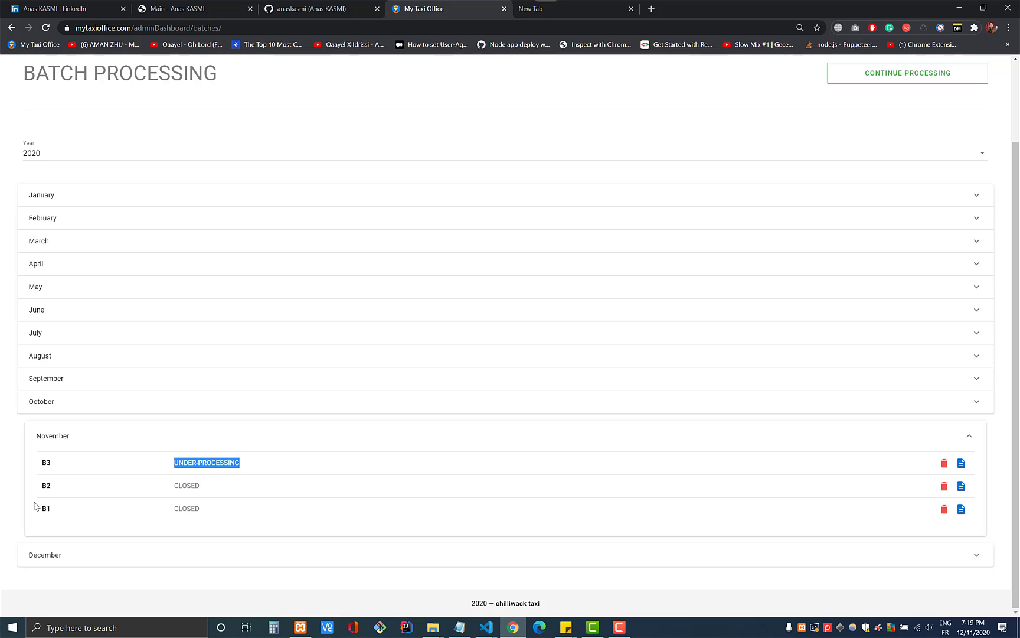
{"action": "left_click", "coordinate": [177, 479]}
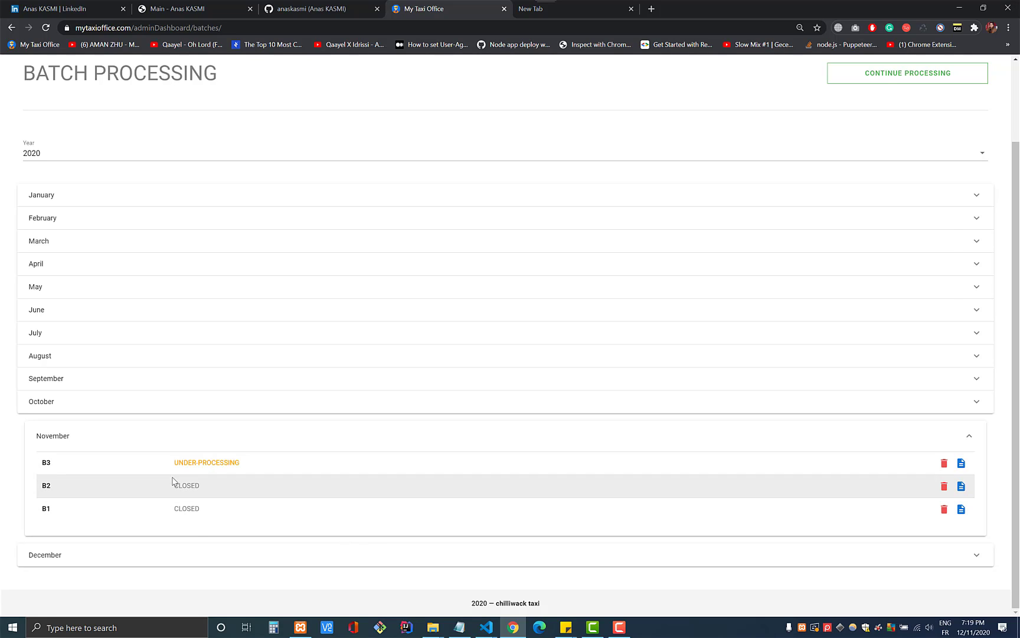
{"action": "triple_click", "coordinate": [310, 470]}
{"action": "left_click", "coordinate": [310, 470]}
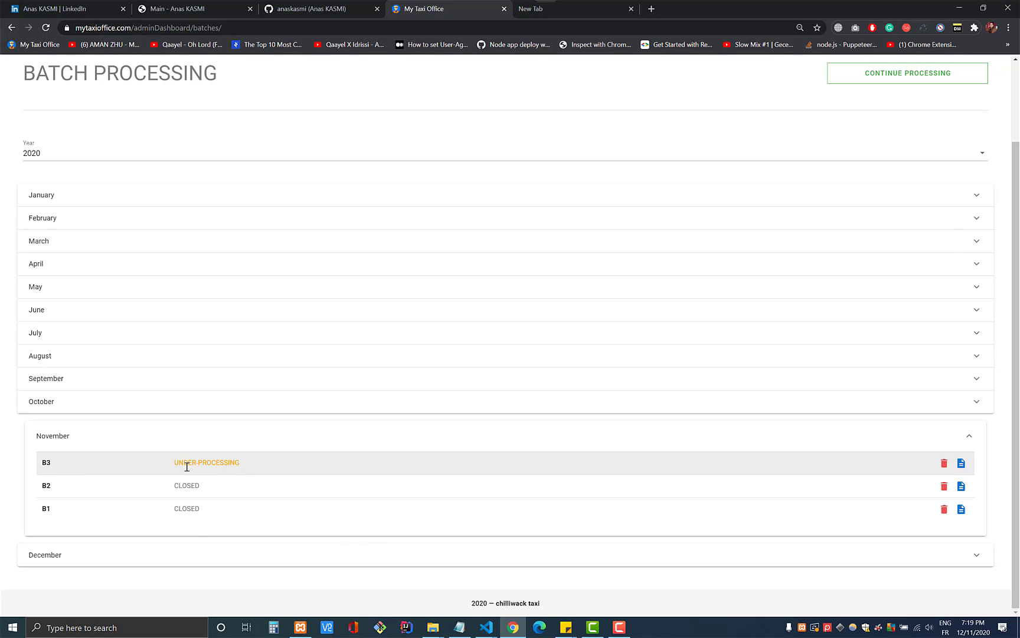
{"action": "left_click_drag", "start_coordinate": [174, 467], "coordinate": [256, 468]}
{"action": "left_click", "coordinate": [816, 465]}
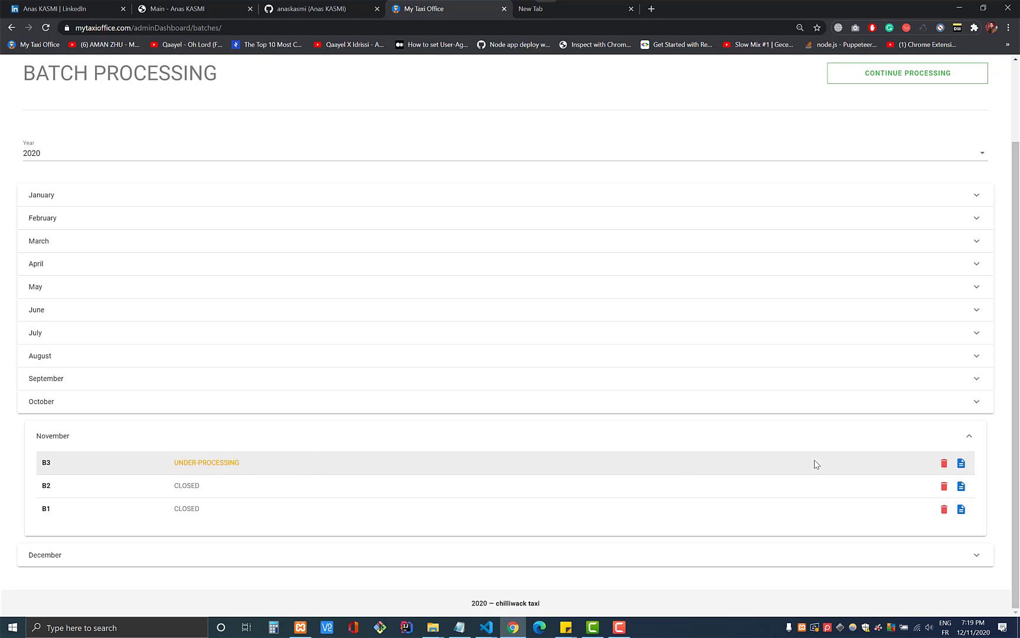
- Open batch B3's envelope table and bring up closed envelope 55's account slip details
{"action": "left_click", "coordinate": [961, 465]}
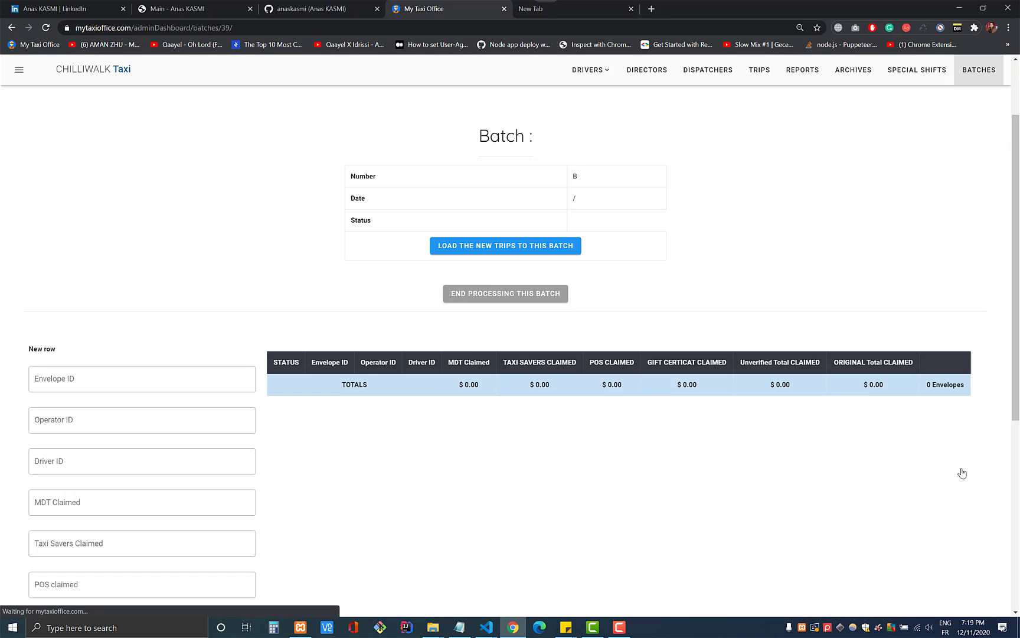
{"action": "scroll", "coordinate": [346, 350], "scroll_direction": "down", "scroll_amount": 14}
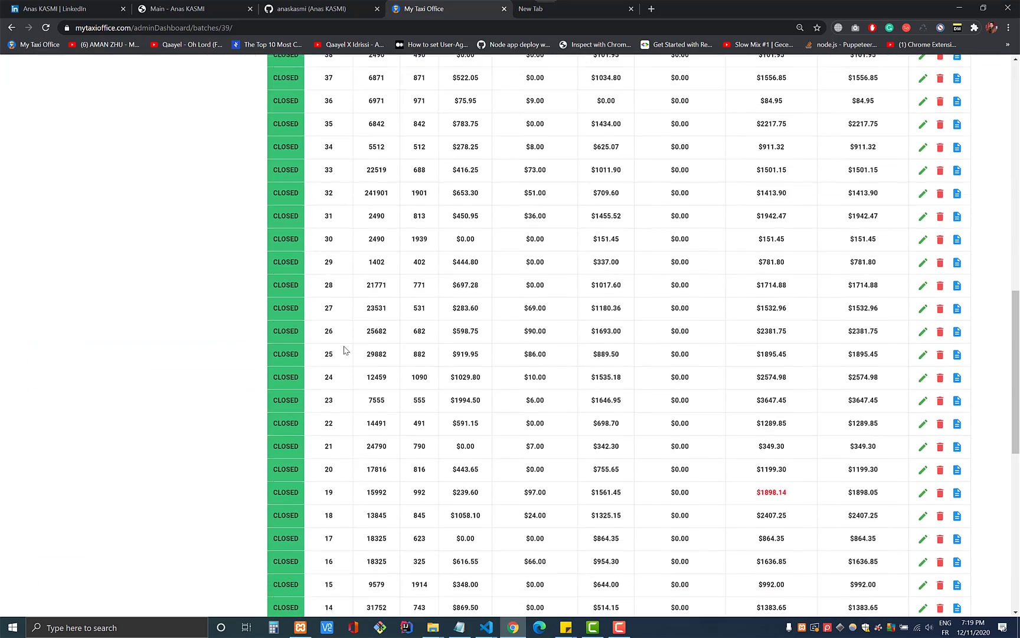
{"action": "scroll", "coordinate": [346, 350], "scroll_direction": "up", "scroll_amount": 14}
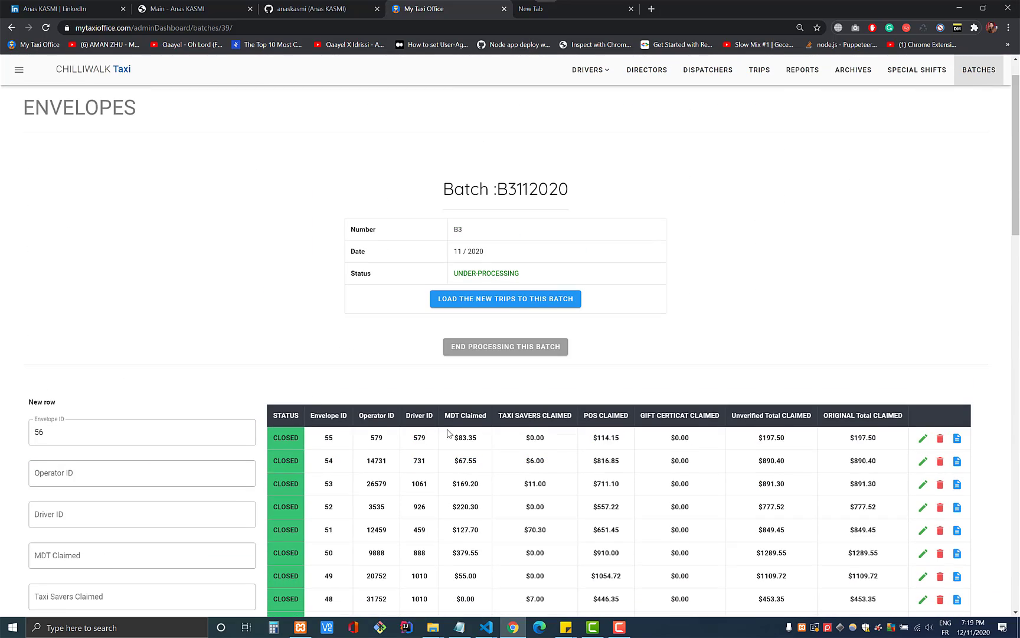
{"action": "scroll", "coordinate": [447, 434], "scroll_direction": "down", "scroll_amount": 10}
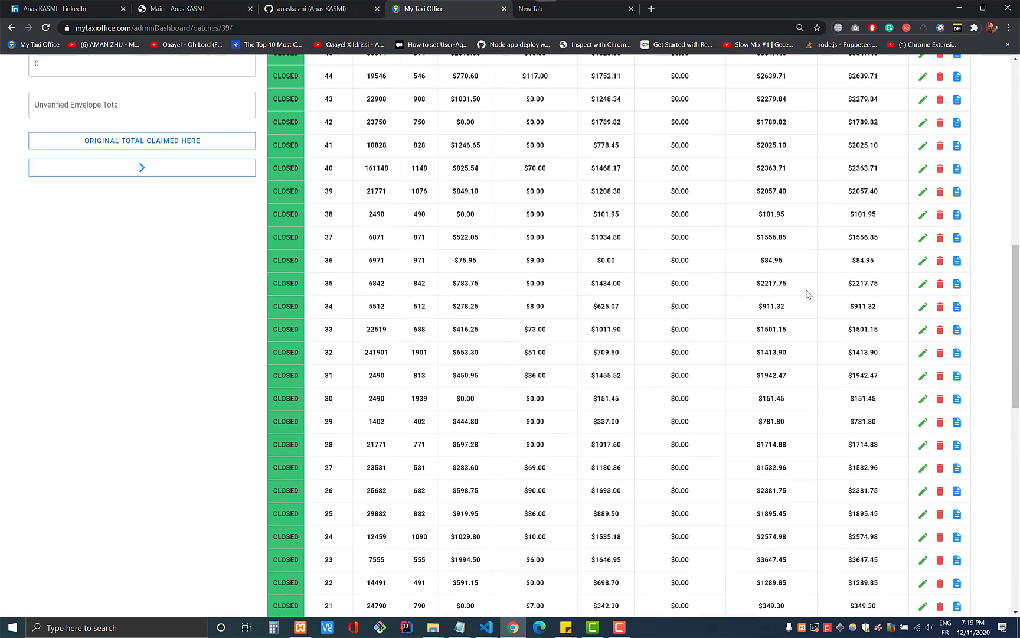
{"action": "scroll", "coordinate": [808, 293], "scroll_direction": "down", "scroll_amount": 6}
{"action": "scroll", "coordinate": [926, 234], "scroll_direction": "up", "scroll_amount": 14}
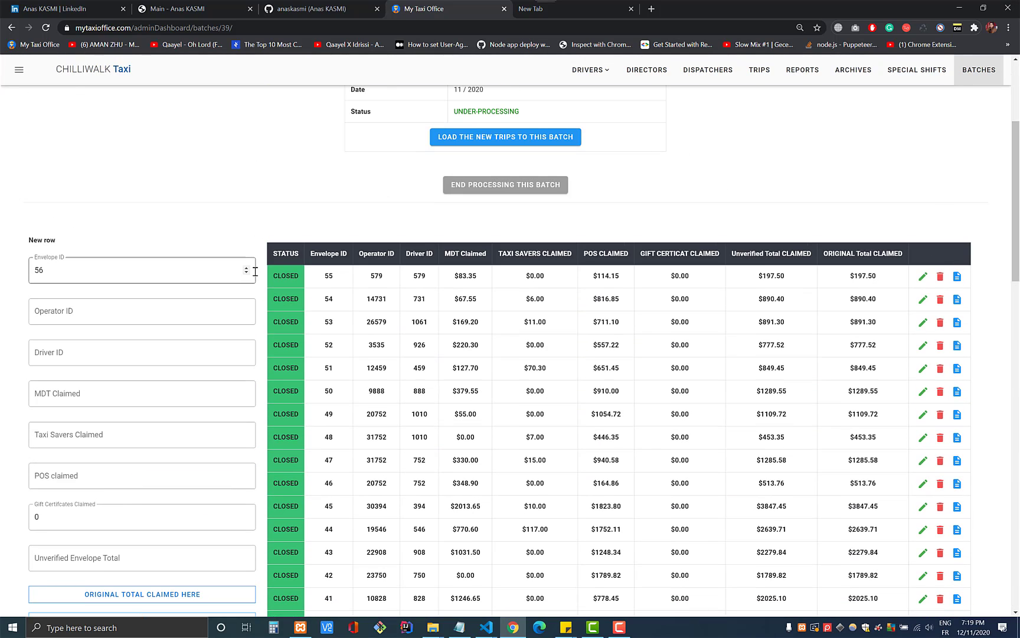
{"action": "left_click", "coordinate": [957, 278]}
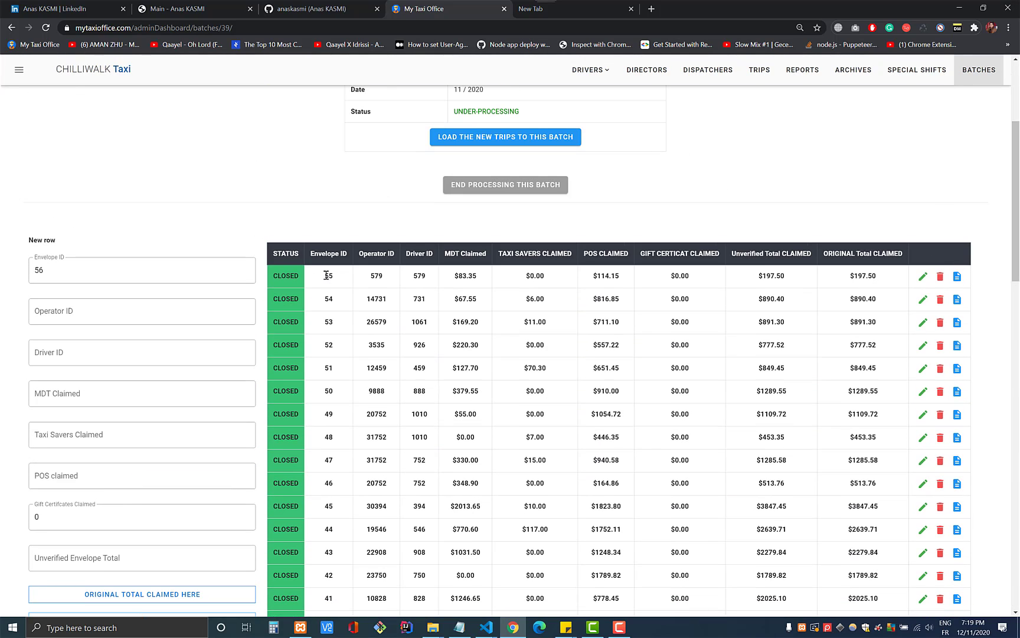
{"action": "left_click", "coordinate": [957, 277]}
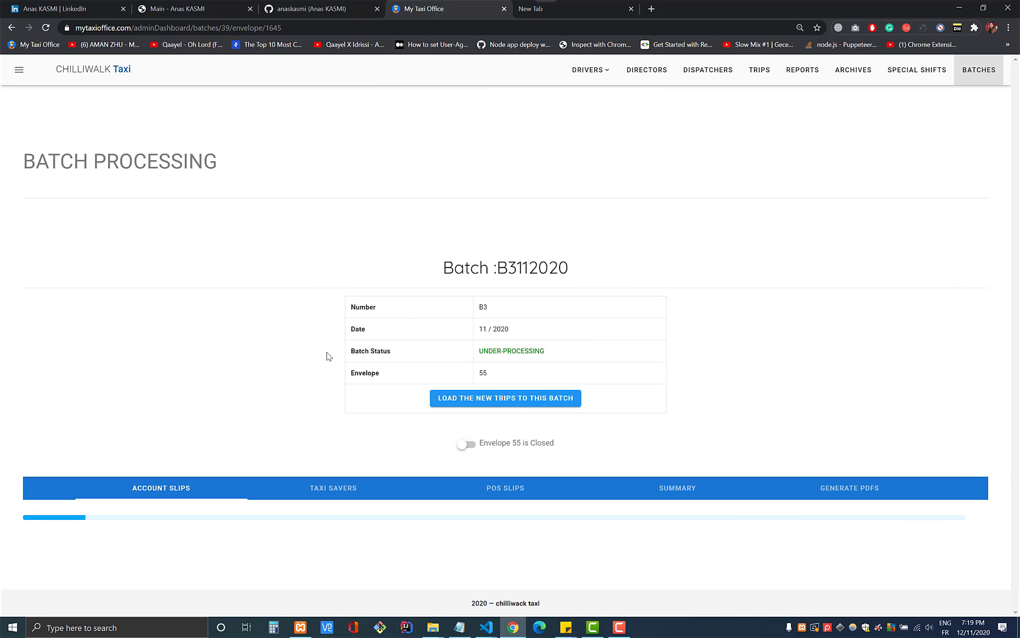
- Look over envelope 55's account slips
{"action": "scroll", "coordinate": [326, 353], "scroll_direction": "down", "scroll_amount": 3}
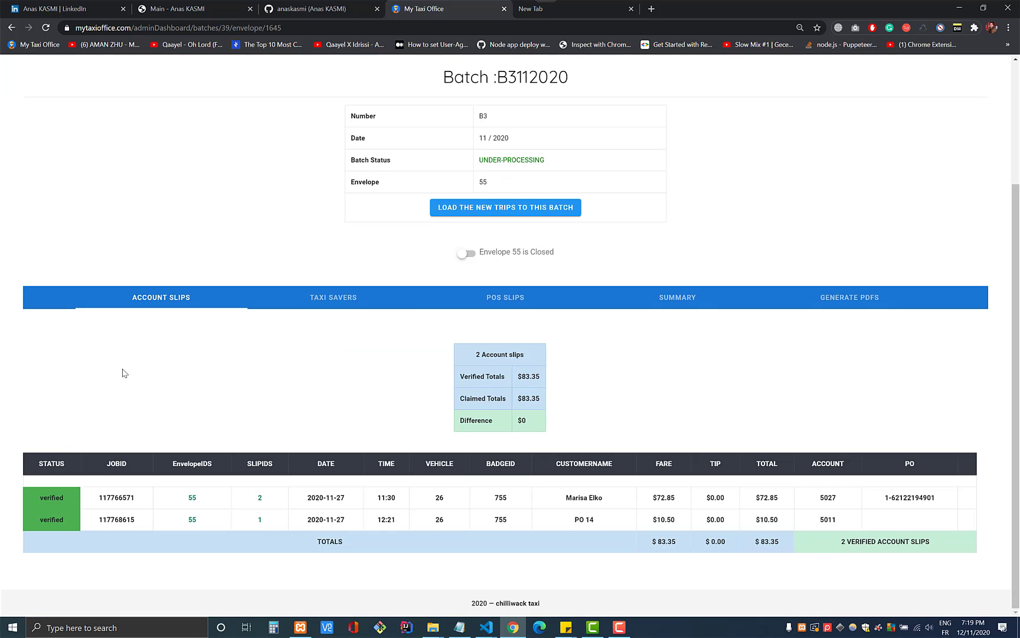
{"action": "left_click_drag", "start_coordinate": [53, 497], "coordinate": [171, 501]}
{"action": "left_click", "coordinate": [170, 501]}
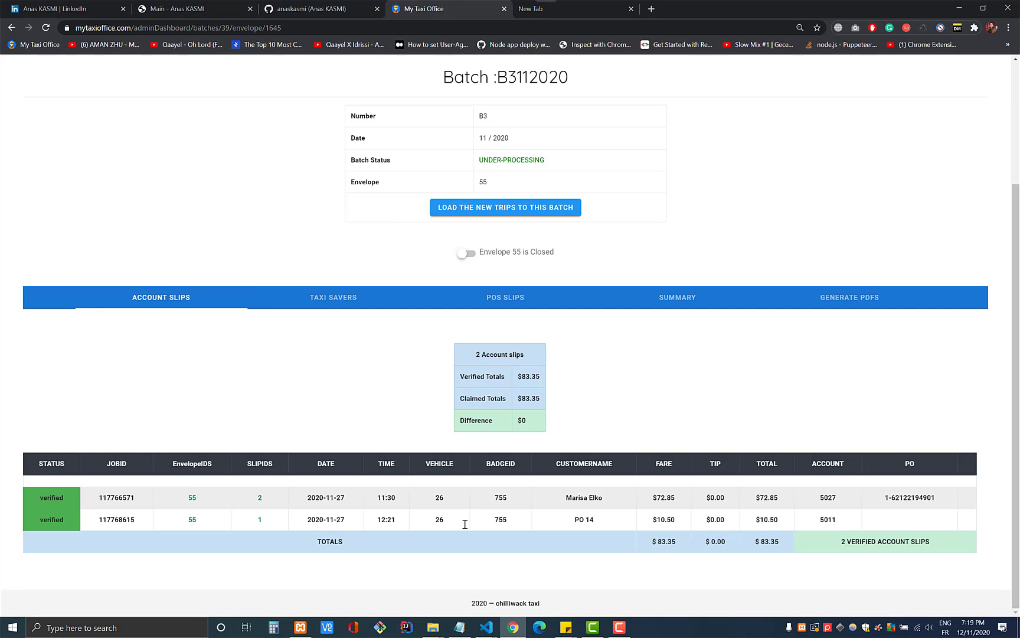
- Check its Taxi Savers and POS slips, ending on the summary showing $197.50 verified and unverified
{"action": "left_click", "coordinate": [324, 297]}
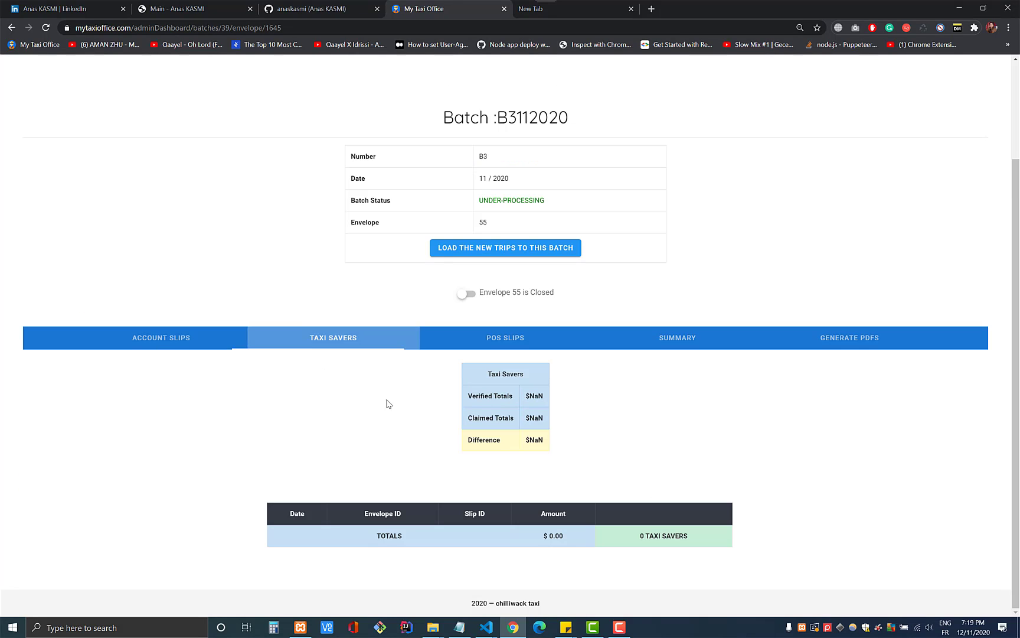
{"action": "left_click", "coordinate": [509, 339]}
{"action": "left_click", "coordinate": [695, 343]}
{"action": "scroll", "coordinate": [591, 384], "scroll_direction": "down", "scroll_amount": 5}
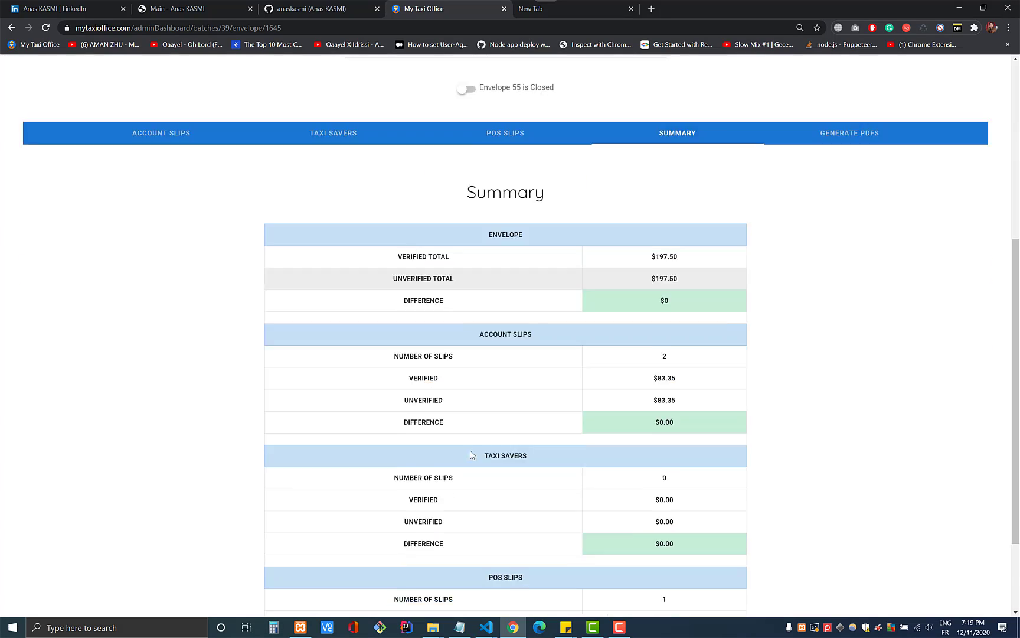
{"action": "scroll", "coordinate": [473, 454], "scroll_direction": "up", "scroll_amount": 7}
{"action": "scroll", "coordinate": [198, 407], "scroll_direction": "down", "scroll_amount": 6}
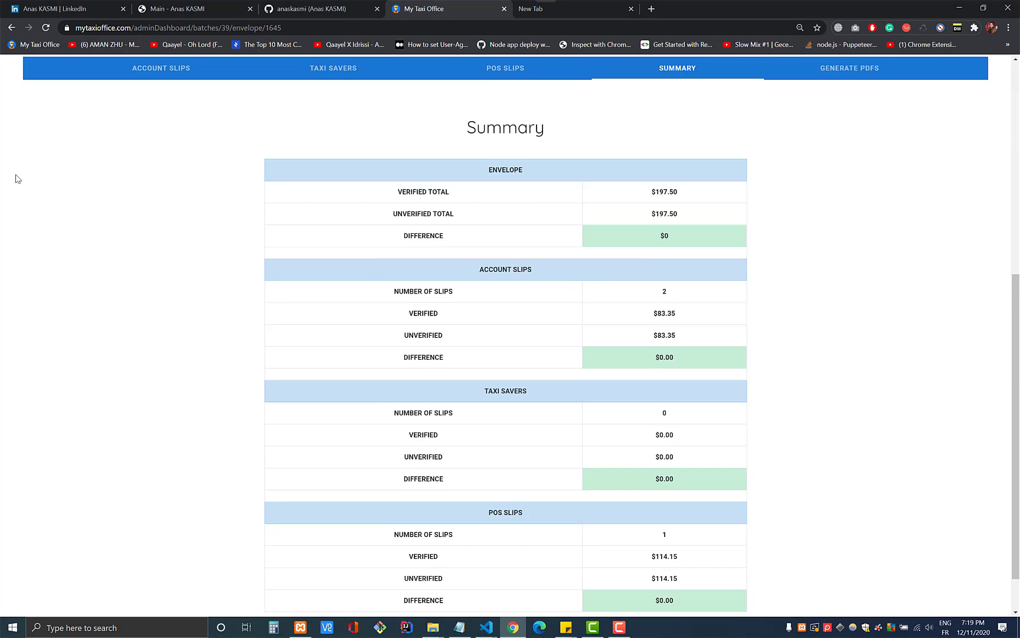
{"action": "scroll", "coordinate": [246, 181], "scroll_direction": "up", "scroll_amount": 6}
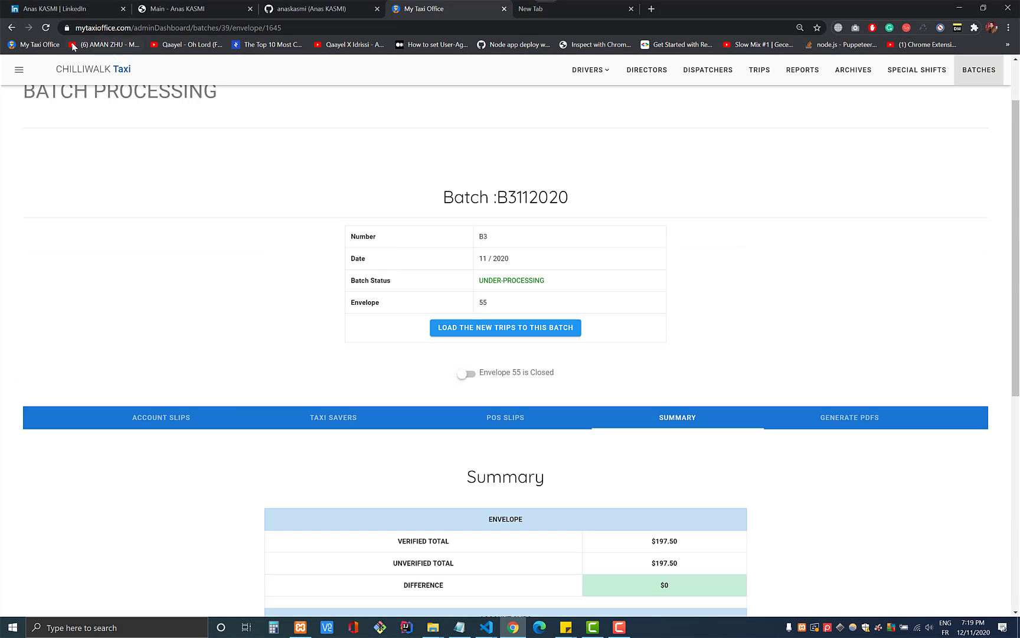
- Return to batch B3's envelope table and inspect the grand totals $80105.79 and $80105.70
{"action": "left_click", "coordinate": [11, 28]}
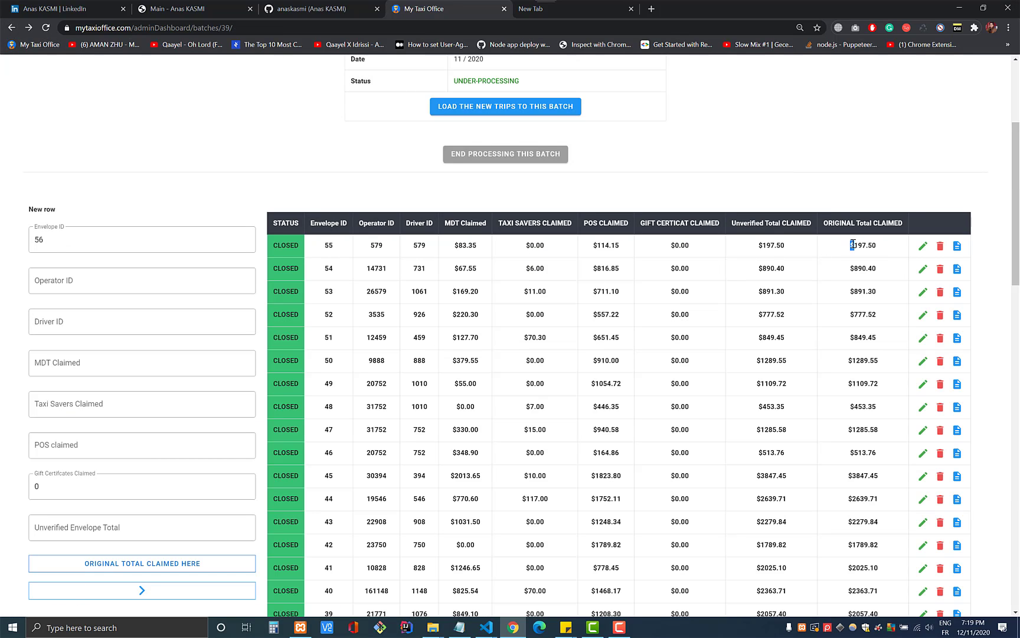
{"action": "double_click", "coordinate": [865, 245]}
{"action": "scroll", "coordinate": [841, 310], "scroll_direction": "down", "scroll_amount": 15}
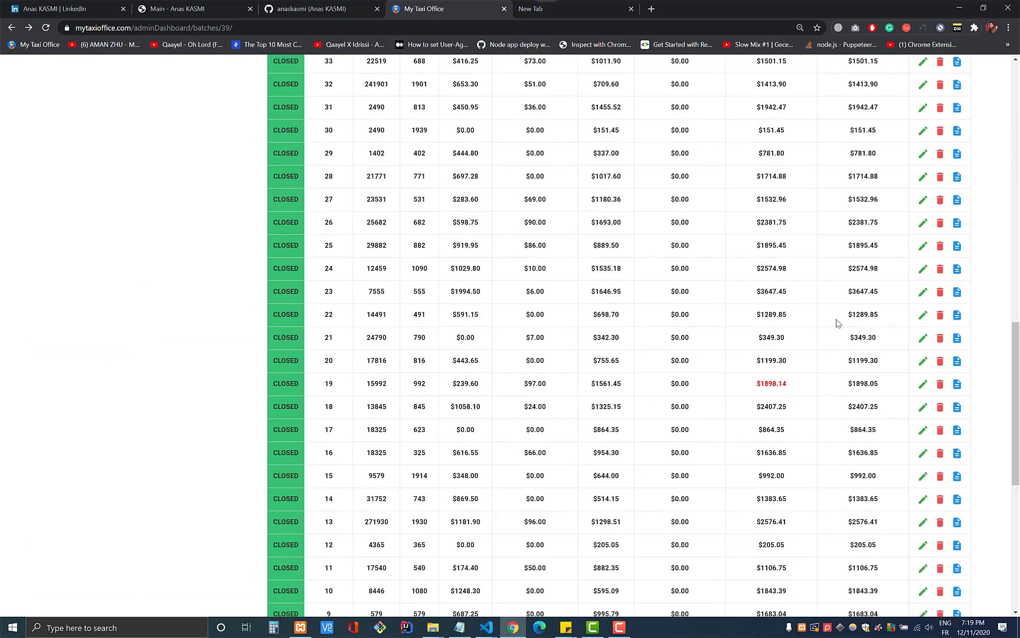
{"action": "triple_click", "coordinate": [765, 456]}
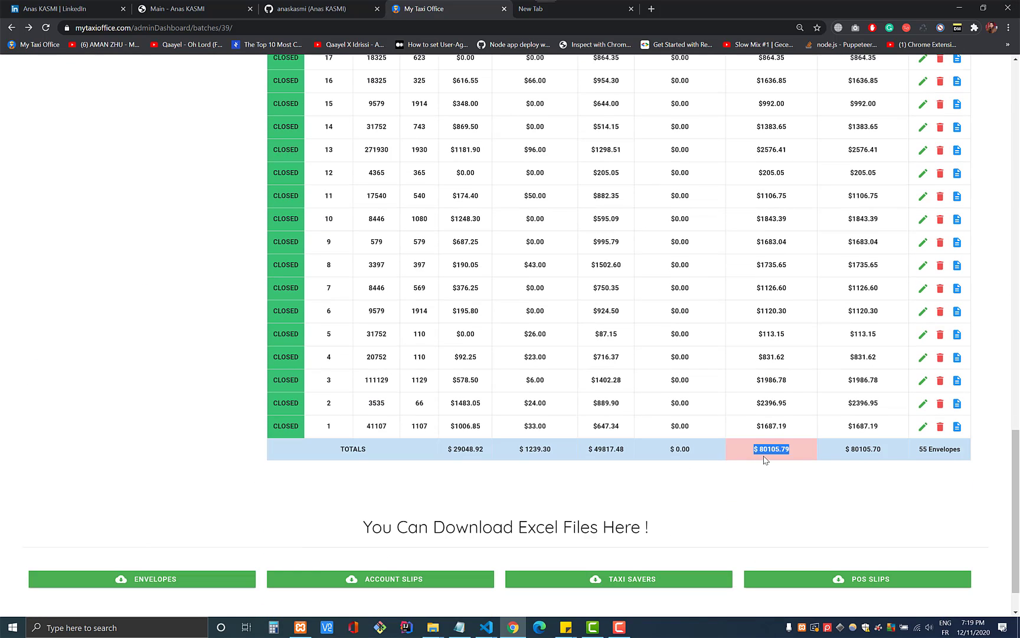
{"action": "left_click", "coordinate": [756, 450]}
{"action": "triple_click", "coordinate": [863, 450]}
{"action": "double_click", "coordinate": [780, 450]}
{"action": "double_click", "coordinate": [779, 451]}
{"action": "left_click", "coordinate": [779, 451]}
{"action": "triple_click", "coordinate": [770, 459]}
{"action": "left_click", "coordinate": [645, 471]}
- Review row 19's red $1898.14 amount, then scroll down to the Excel download buttons
{"action": "scroll", "coordinate": [555, 465], "scroll_direction": "up", "scroll_amount": 4}
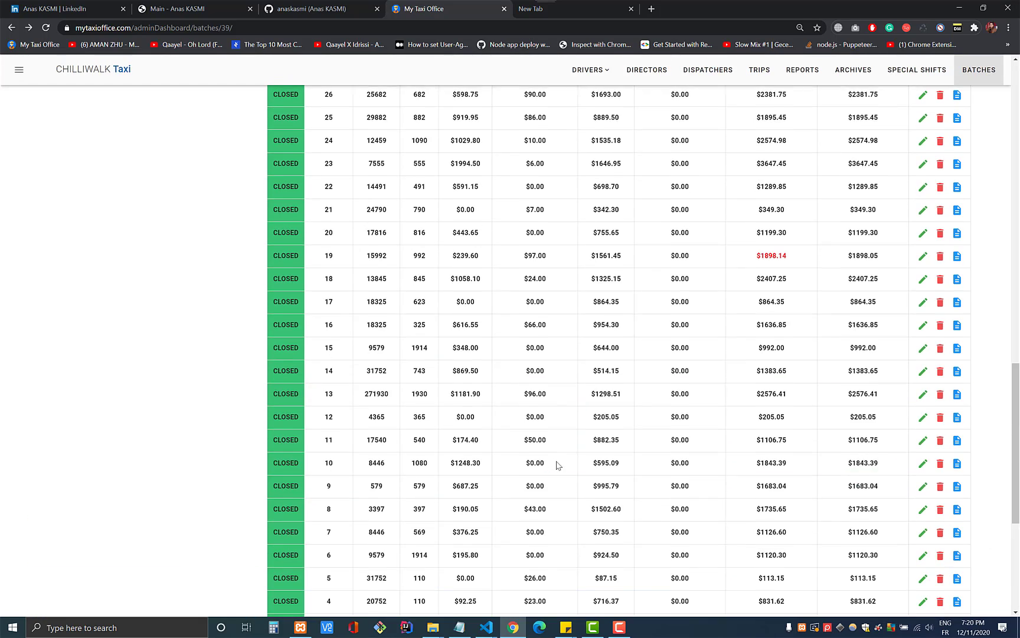
{"action": "scroll", "coordinate": [558, 465], "scroll_direction": "down", "scroll_amount": 5}
{"action": "scroll", "coordinate": [713, 475], "scroll_direction": "up", "scroll_amount": 7}
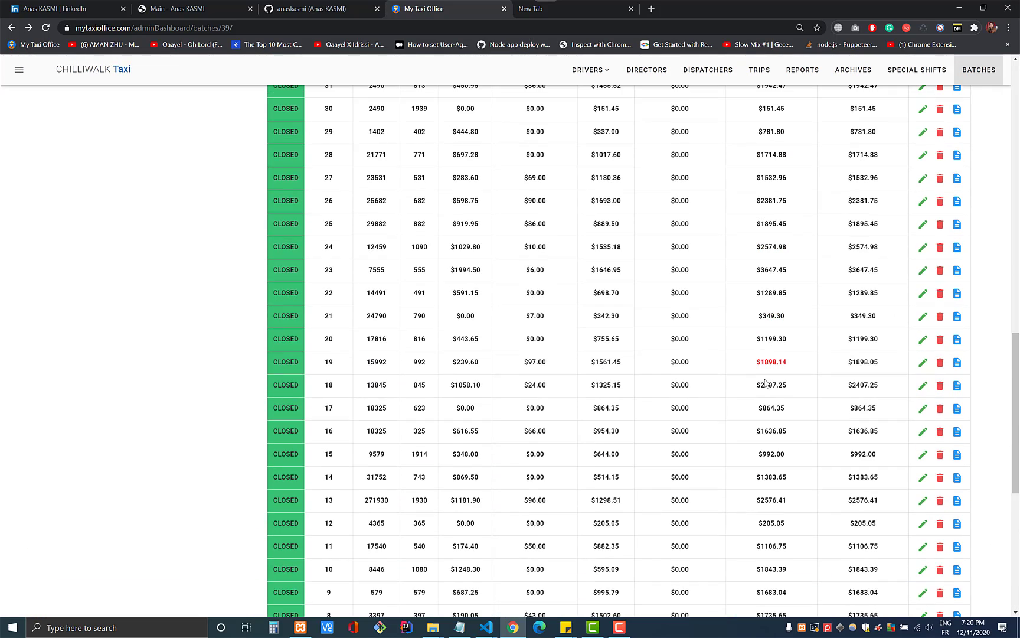
{"action": "left_click_drag", "start_coordinate": [753, 366], "coordinate": [794, 363]}
{"action": "left_click", "coordinate": [731, 460]}
{"action": "scroll", "coordinate": [749, 422], "scroll_direction": "down", "scroll_amount": 7}
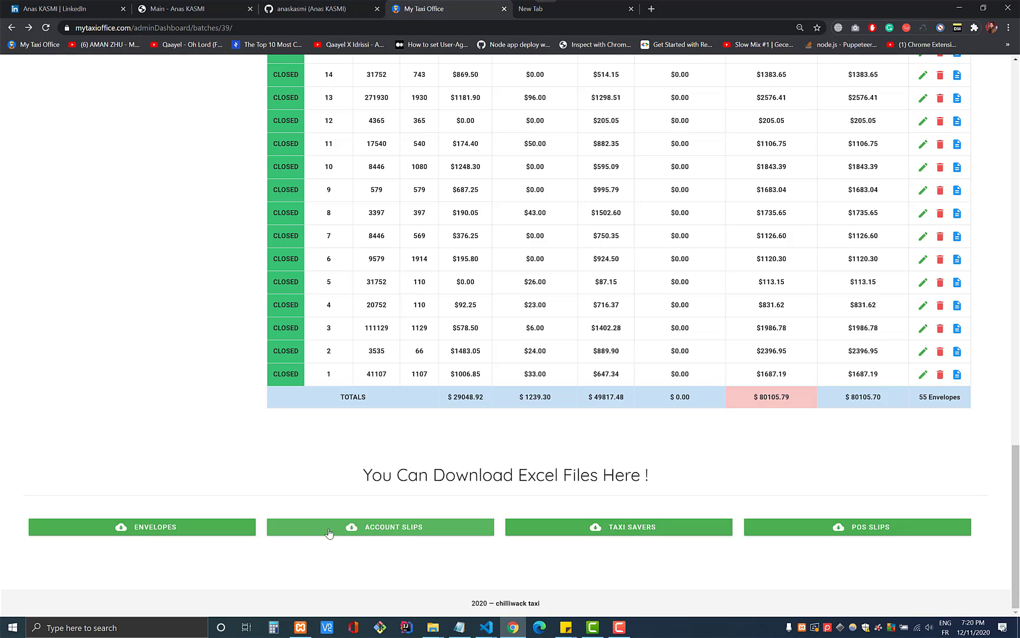
- Export the account slips to Excel, save them, and open MDT (1).xlsx
{"action": "left_click", "coordinate": [381, 533]}
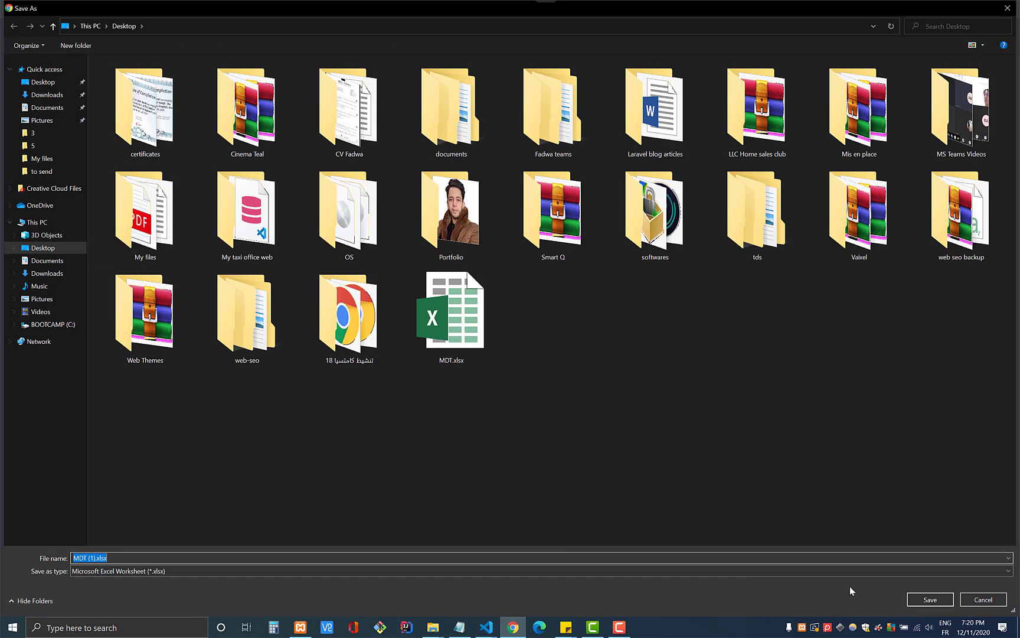
{"action": "left_click", "coordinate": [931, 602]}
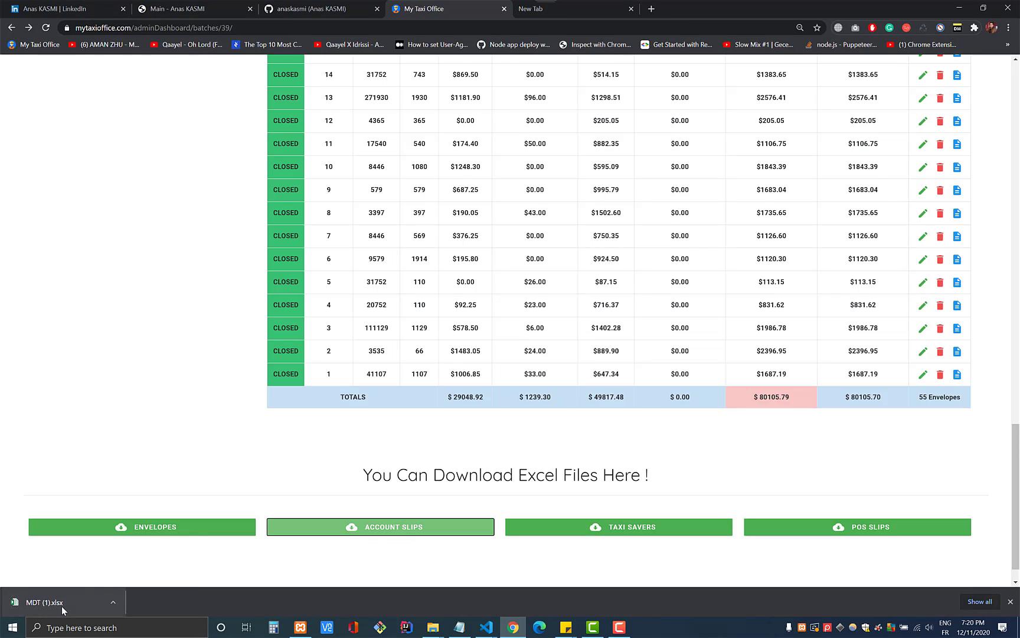
{"action": "left_click", "coordinate": [61, 606]}
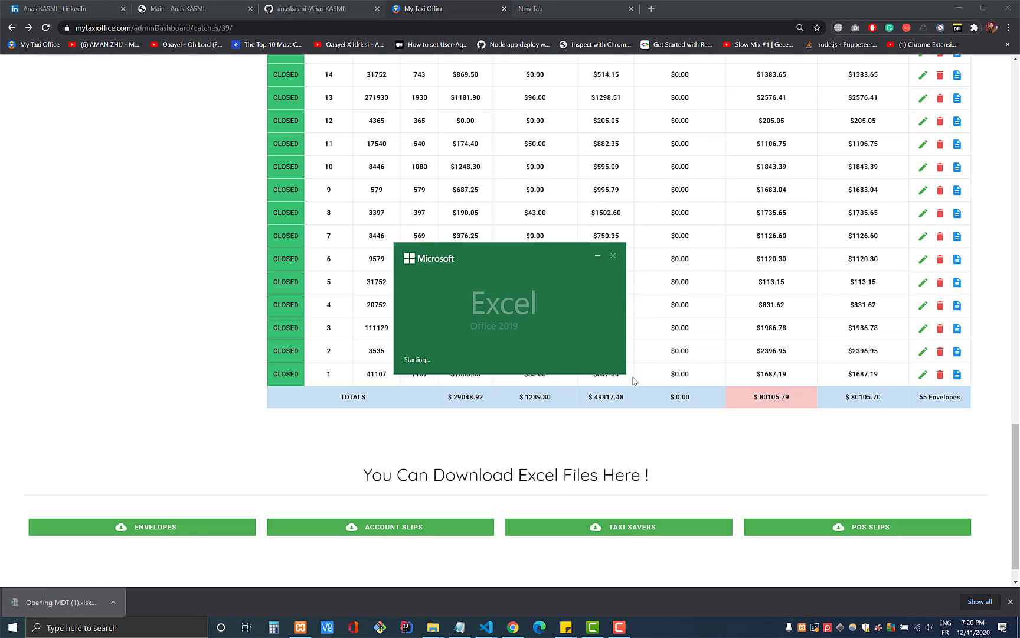
- Scroll through the MDT (1).xlsx account slip job list in Excel's Protected View
{"action": "scroll", "coordinate": [566, 428], "scroll_direction": "up", "scroll_amount": 15}
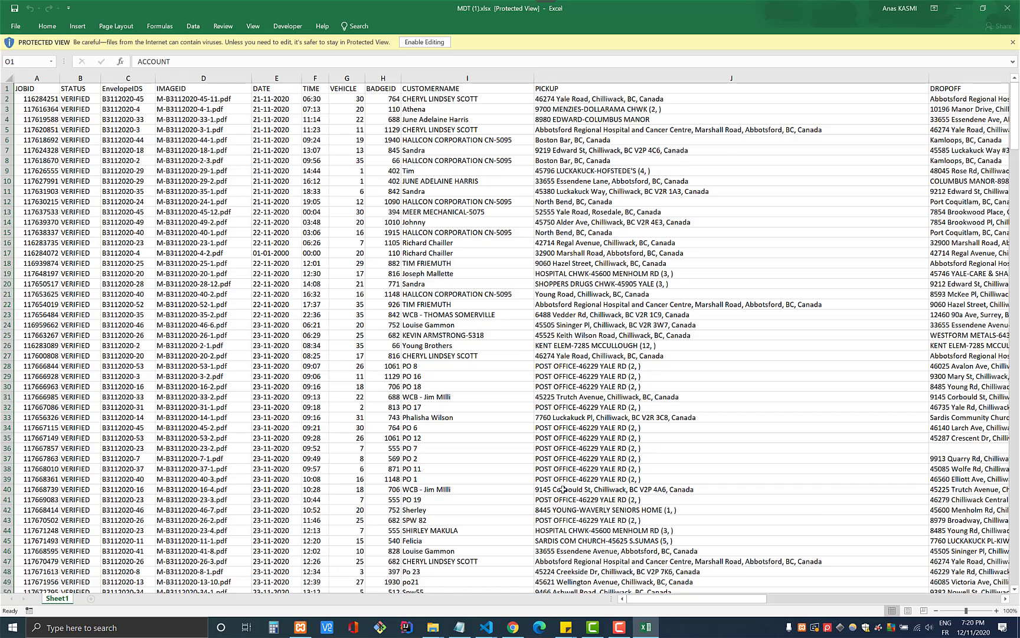
{"action": "scroll", "coordinate": [481, 322], "scroll_direction": "down", "scroll_amount": 12}
{"action": "scroll", "coordinate": [481, 323], "scroll_direction": "down", "scroll_amount": 12}
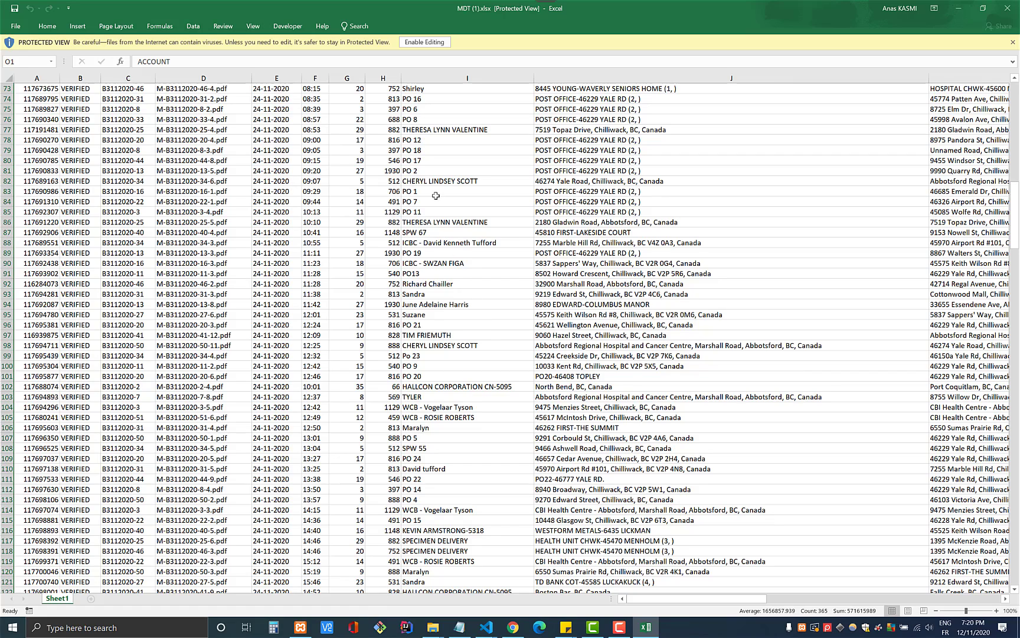
- Switch back to the taxi office in Chrome and log out of the admin account
{"action": "key", "text": "alt+Tab"}
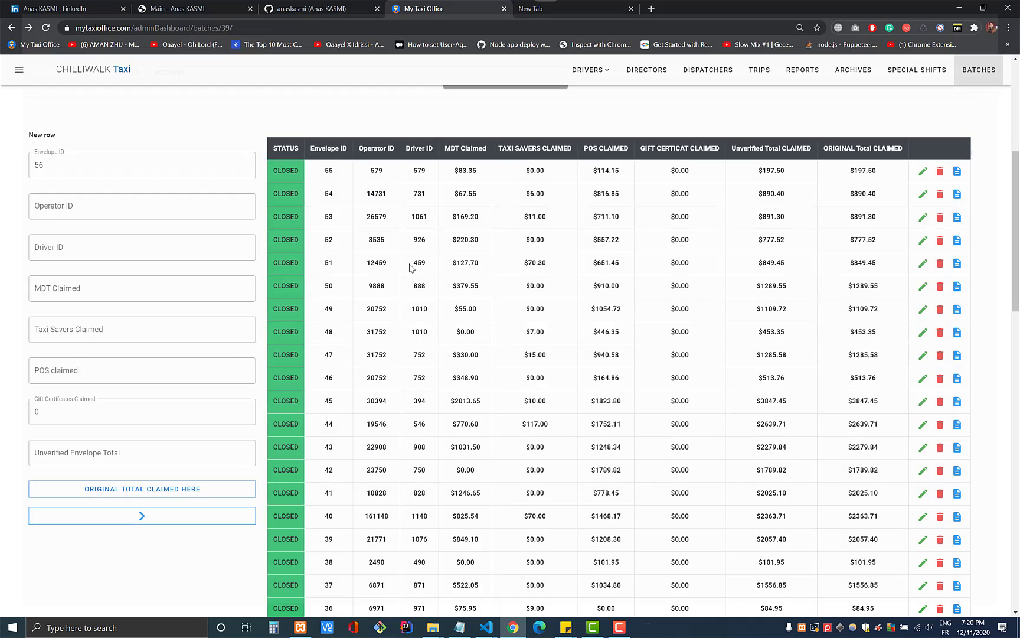
{"action": "scroll", "coordinate": [572, 238], "scroll_direction": "up", "scroll_amount": 5}
{"action": "left_click", "coordinate": [19, 69]}
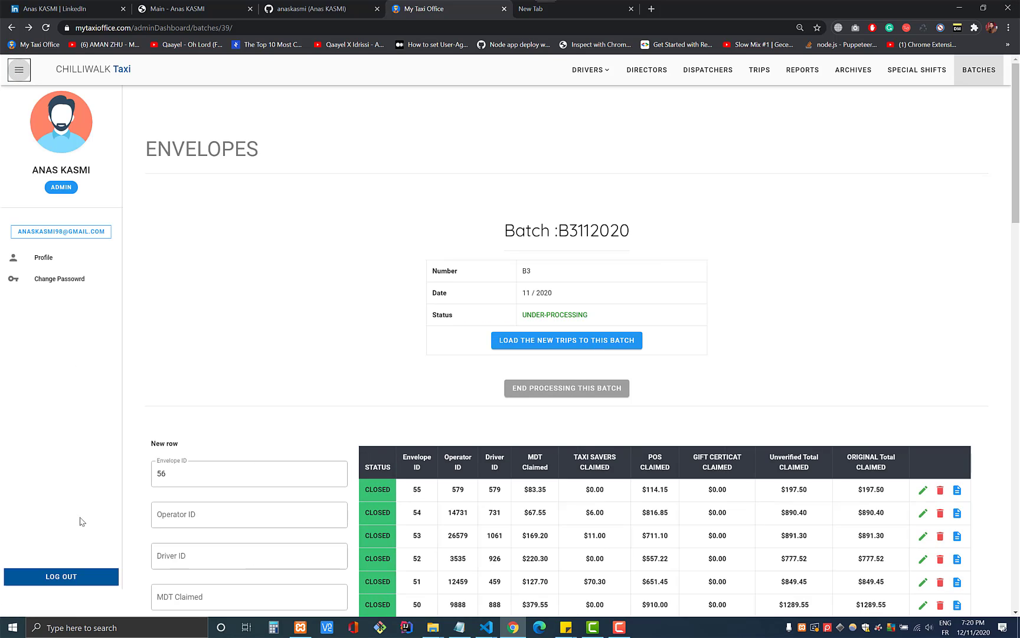
{"action": "left_click", "coordinate": [61, 576]}
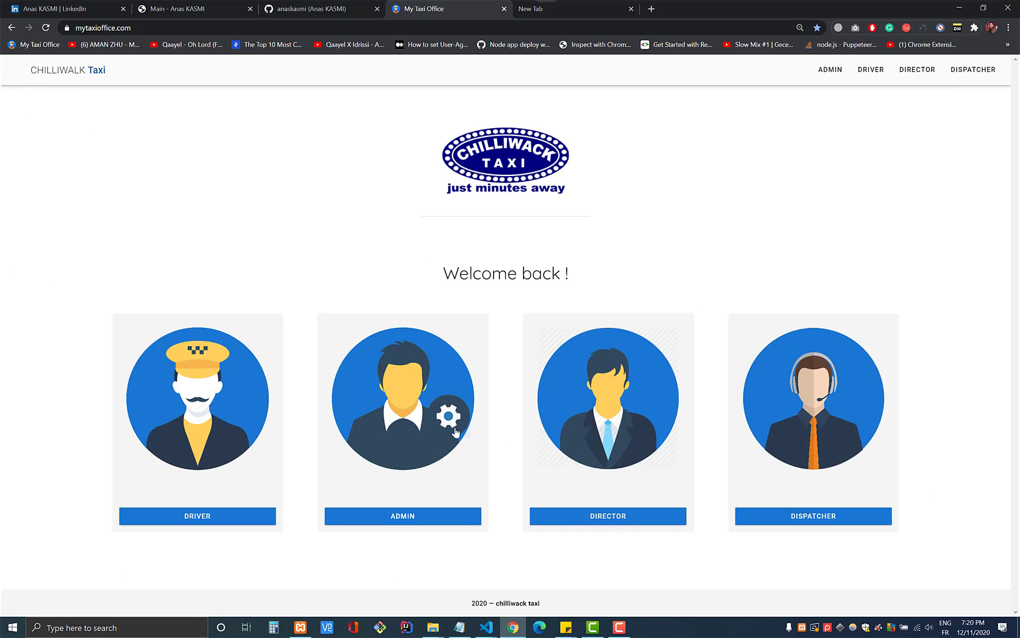
- Sign in as a dispatcher with the dispatcher's e-mail and password
{"action": "left_click", "coordinate": [776, 435]}
{"action": "left_click", "coordinate": [420, 302]}
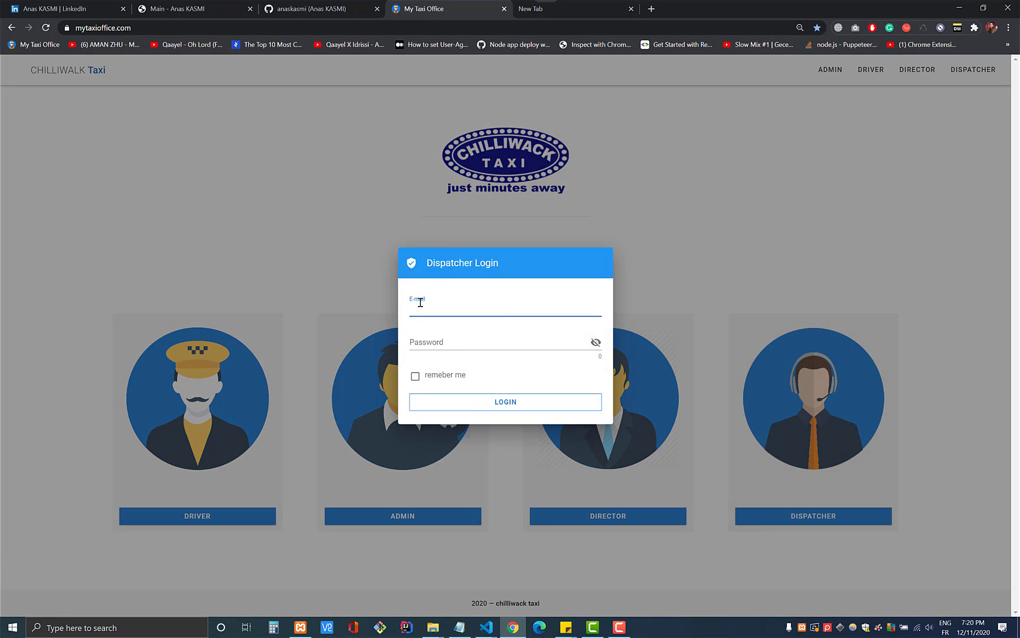
{"action": "key", "text": "Tab"}
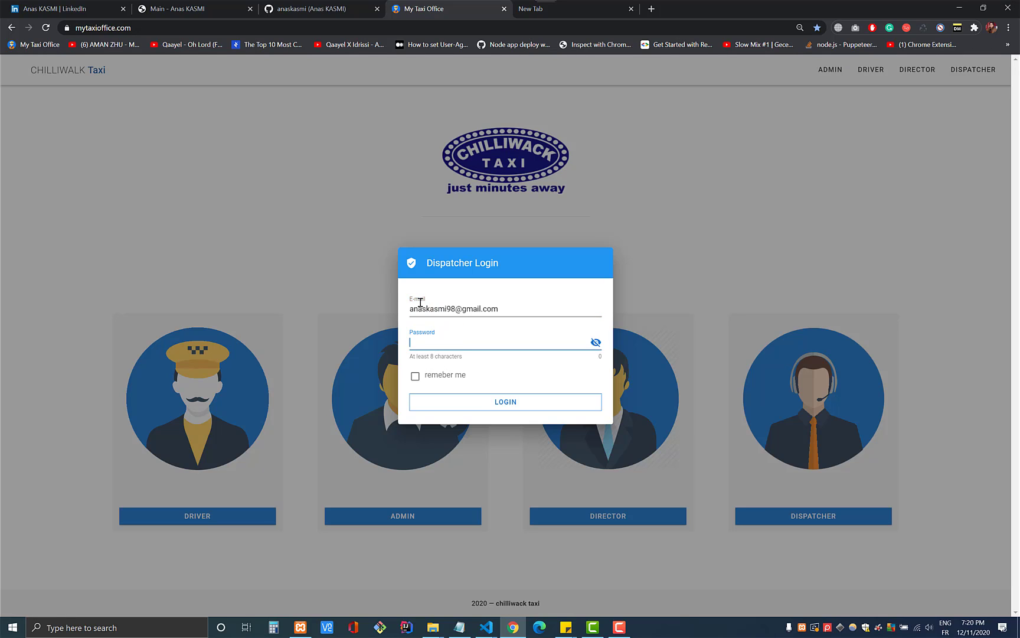
{"action": "type", "text": "a1"}
{"action": "left_click", "coordinate": [534, 403]}
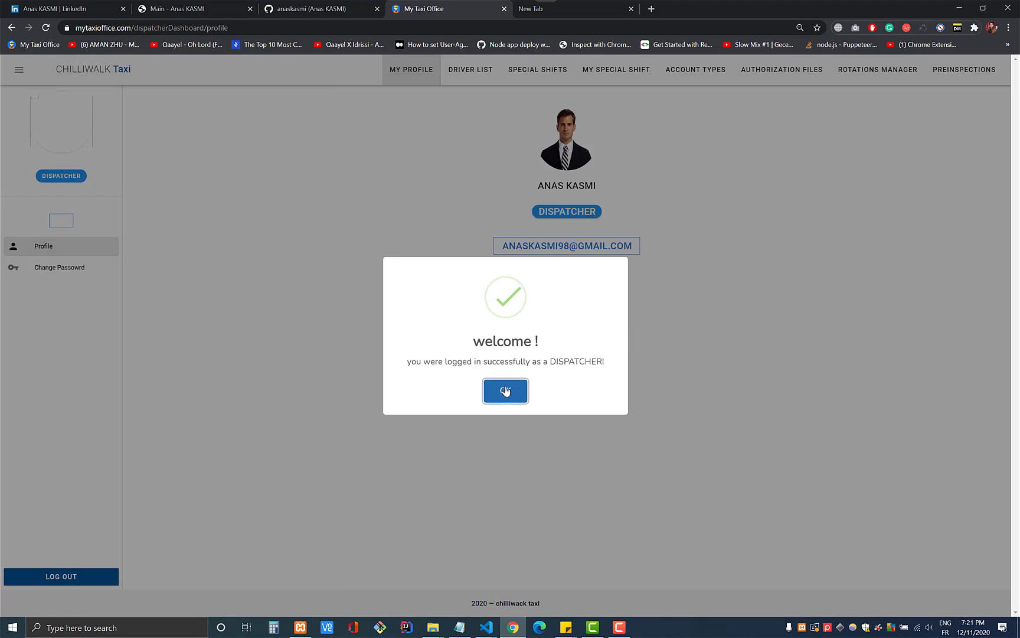
- Dismiss the welcome message and browse the driver list, all special shifts and my special shifts
{"action": "left_click", "coordinate": [506, 390]}
{"action": "left_click", "coordinate": [481, 82]}
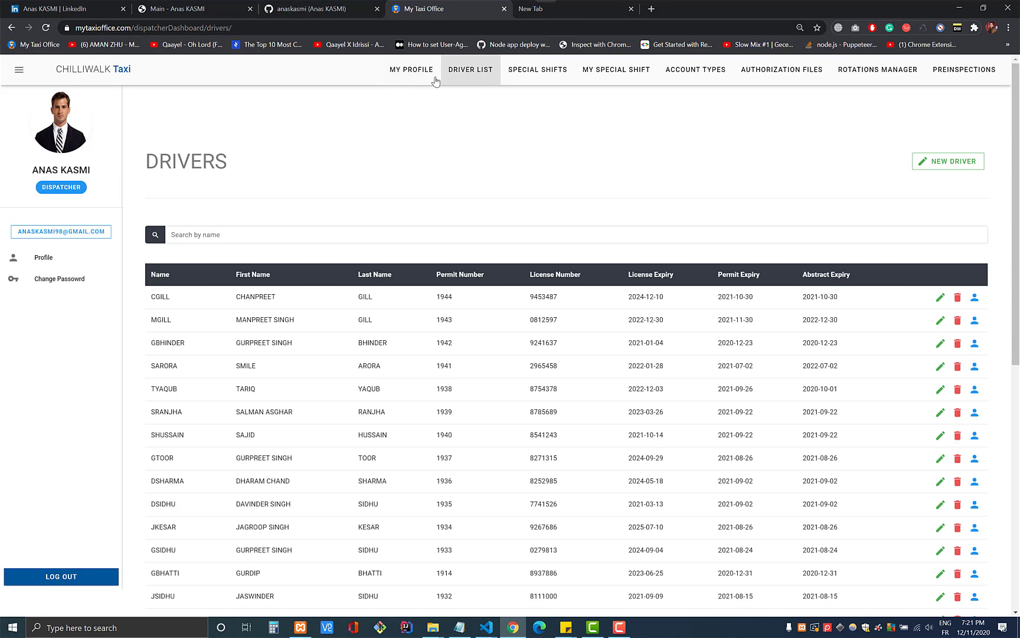
{"action": "left_click", "coordinate": [525, 75]}
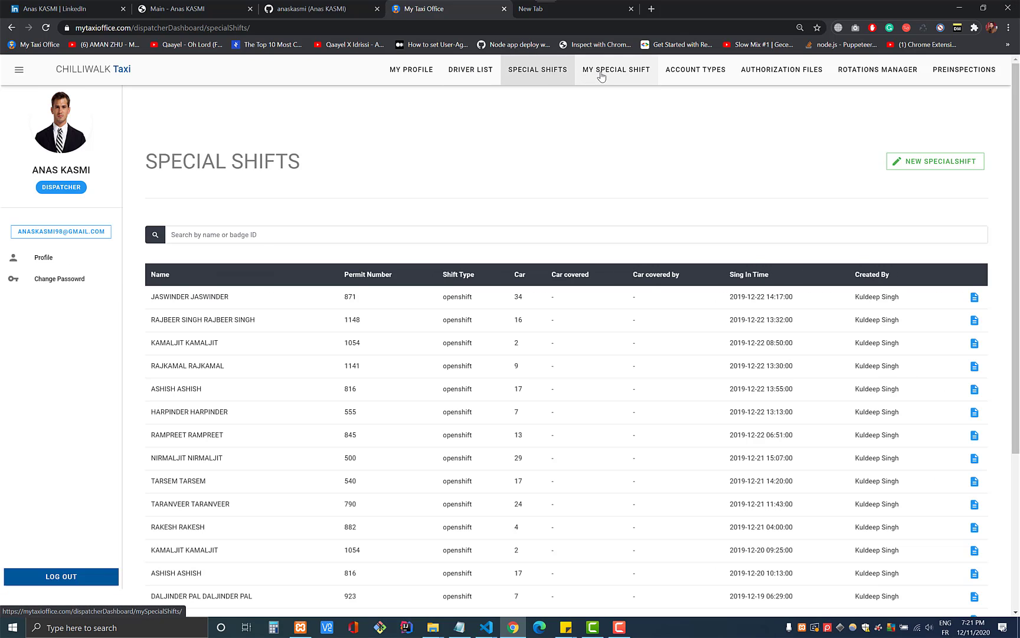
{"action": "left_click", "coordinate": [595, 66]}
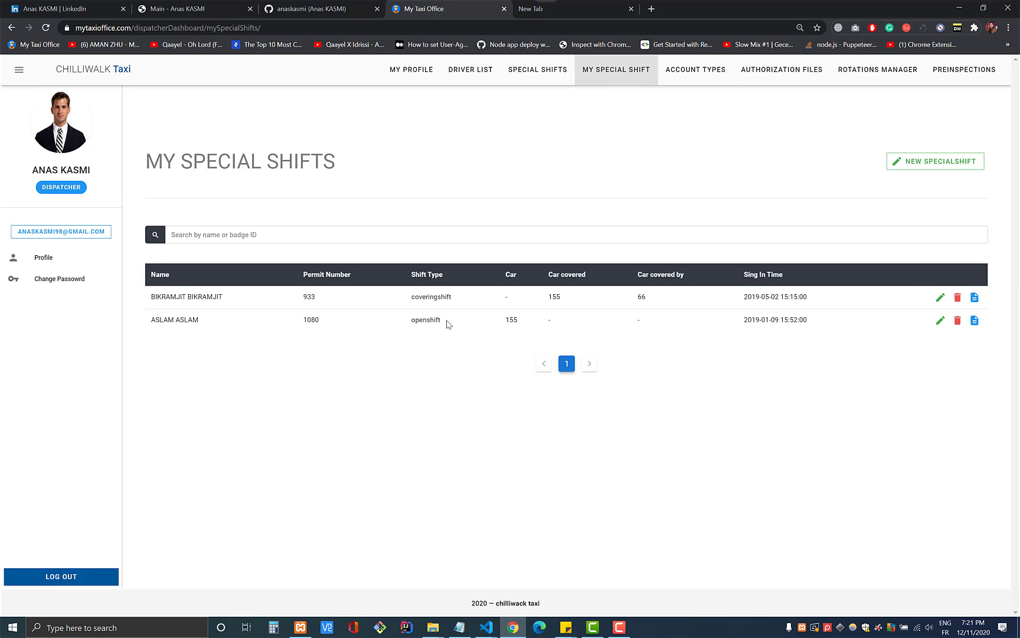
{"action": "double_click", "coordinate": [157, 298]}
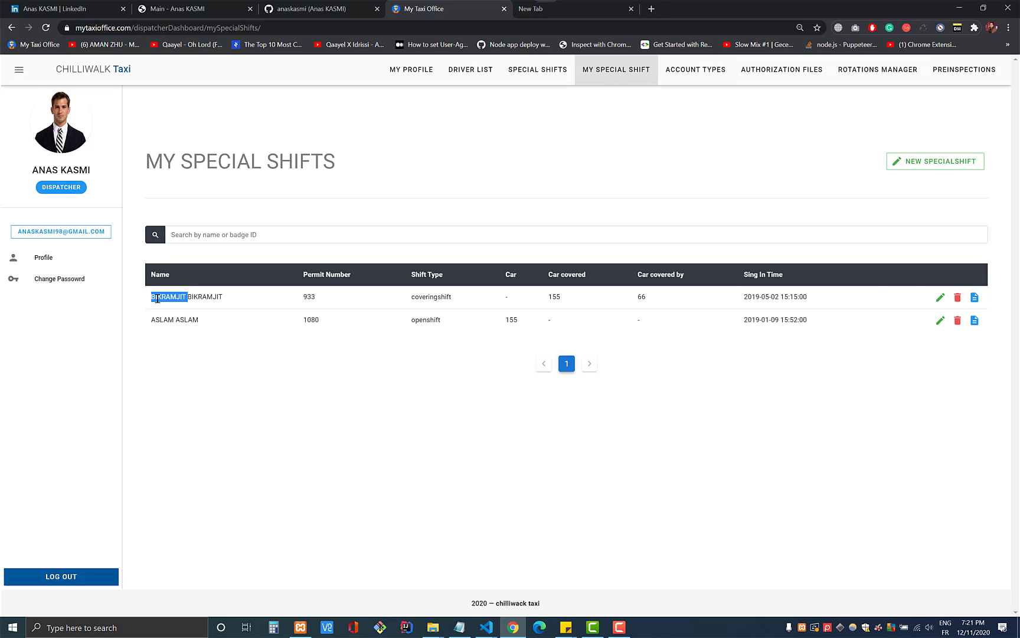
- Compare all special shifts with my own, then open the Account Types list
{"action": "left_click", "coordinate": [538, 72]}
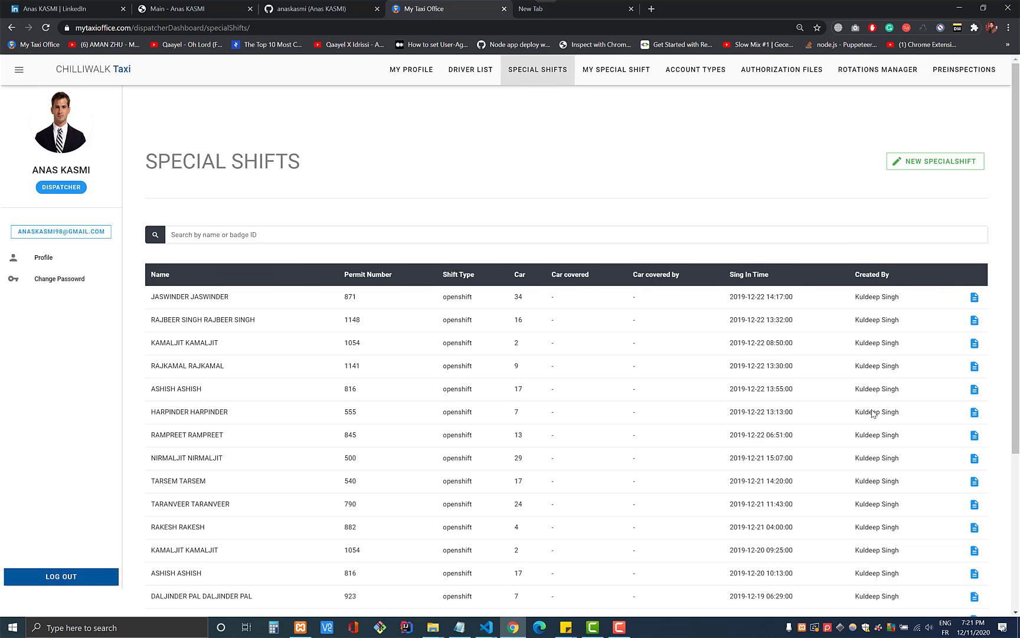
{"action": "left_click", "coordinate": [616, 69]}
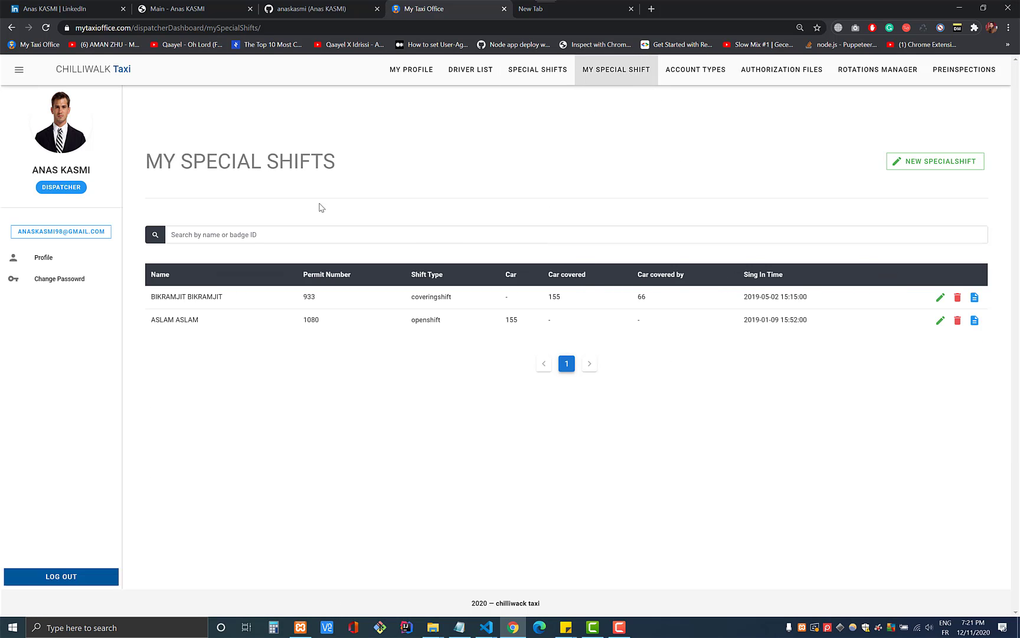
{"action": "left_click_drag", "start_coordinate": [194, 163], "coordinate": [293, 163]}
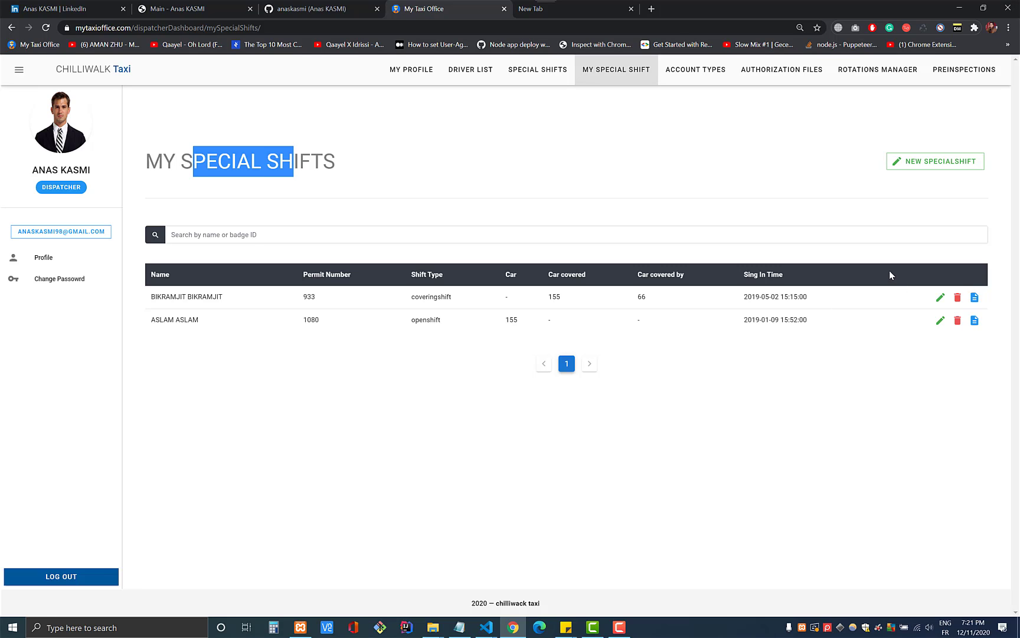
{"action": "left_click", "coordinate": [543, 77]}
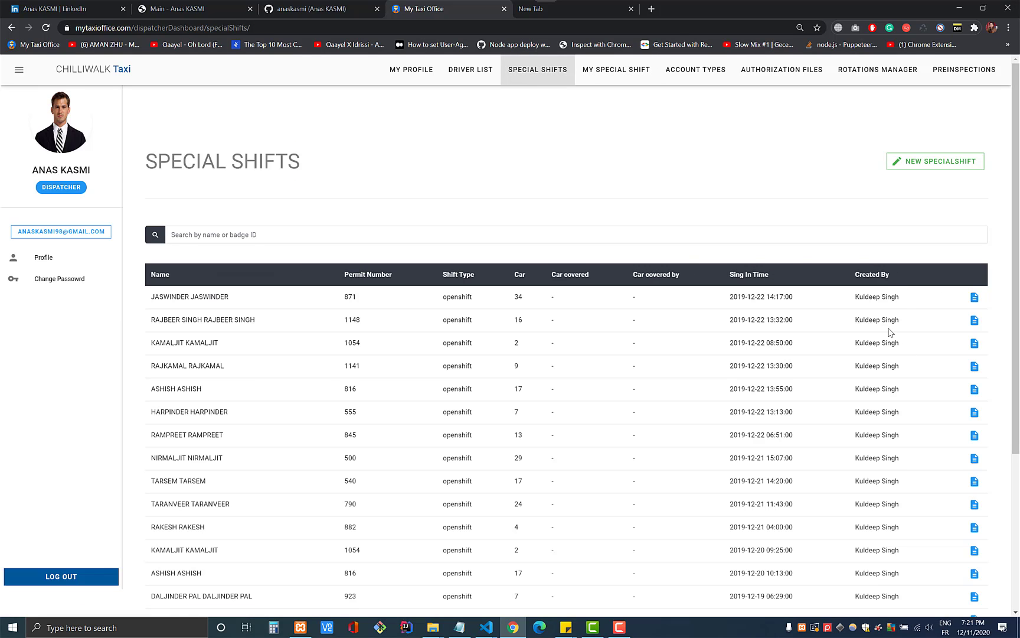
{"action": "left_click_drag", "start_coordinate": [908, 306], "coordinate": [145, 299]}
{"action": "left_click", "coordinate": [952, 291]}
{"action": "left_click", "coordinate": [690, 78]}
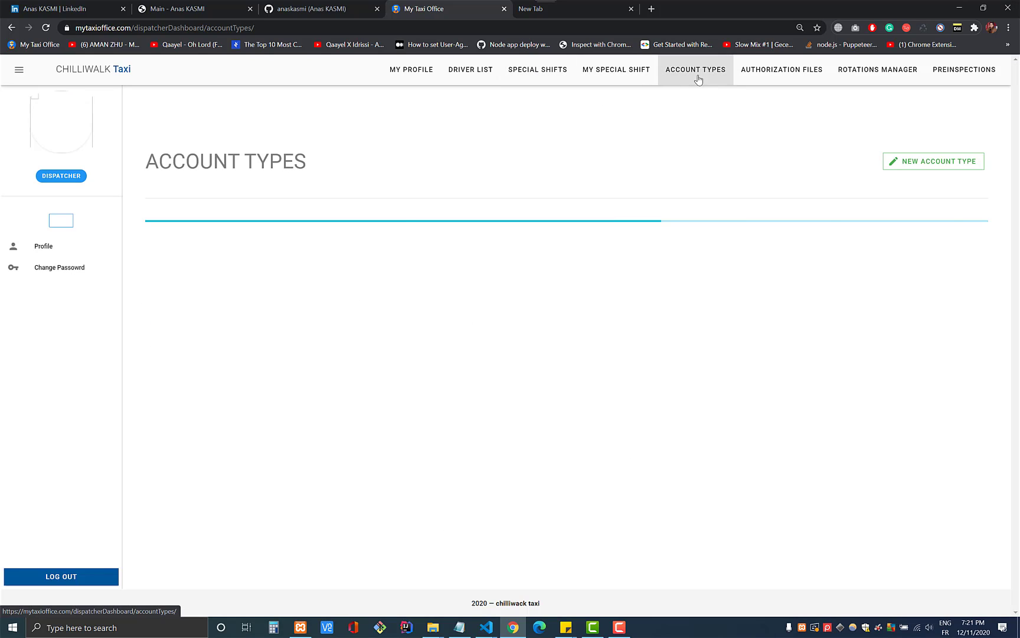
- Collapse the profile sidebar and show the Authorization Files list
{"action": "left_click", "coordinate": [19, 72]}
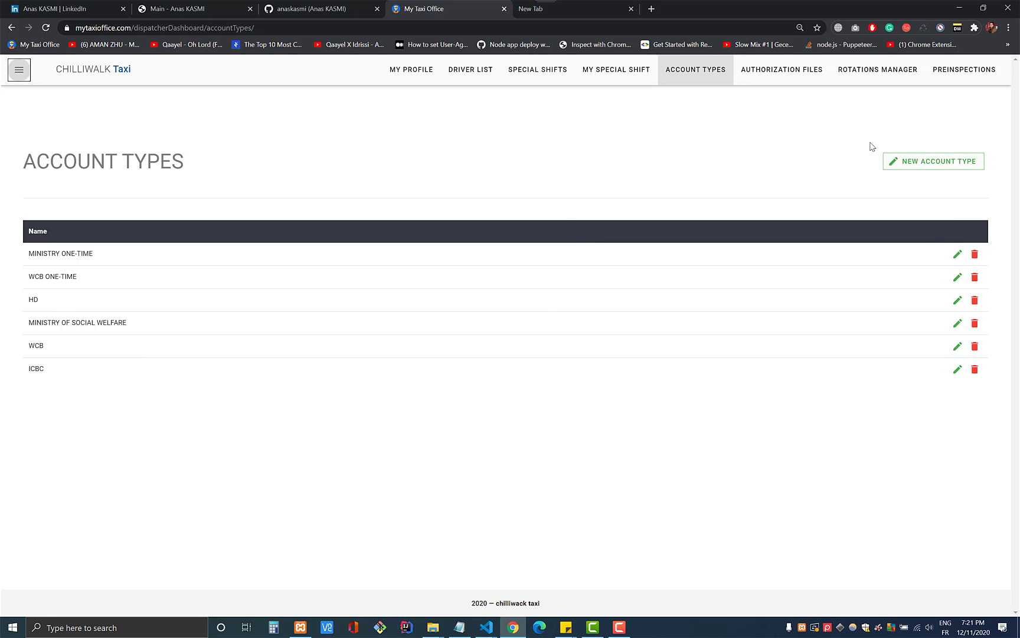
{"action": "left_click", "coordinate": [785, 83]}
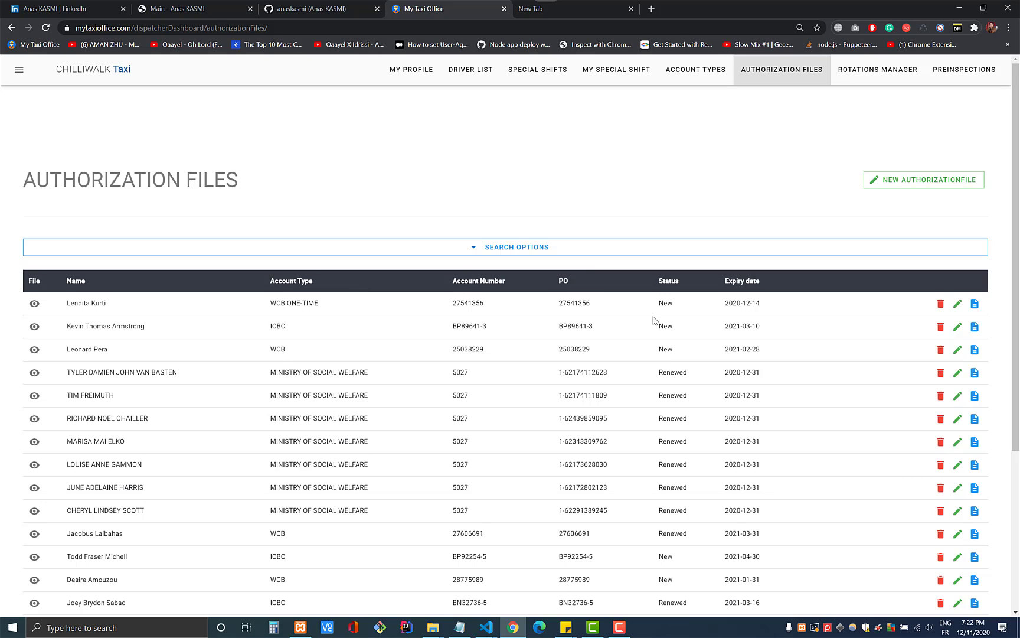
- Locate the expired WCB ONE-TIME authorization dated 2020-11-27 in the table
{"action": "scroll", "coordinate": [702, 378], "scroll_direction": "down", "scroll_amount": 2}
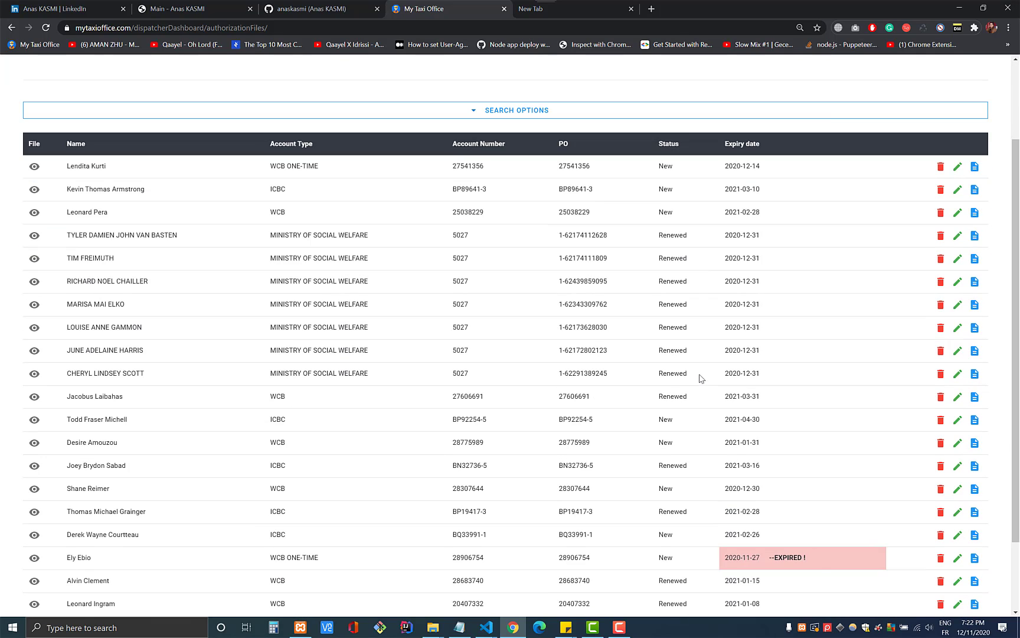
{"action": "scroll", "coordinate": [702, 379], "scroll_direction": "down", "scroll_amount": 1}
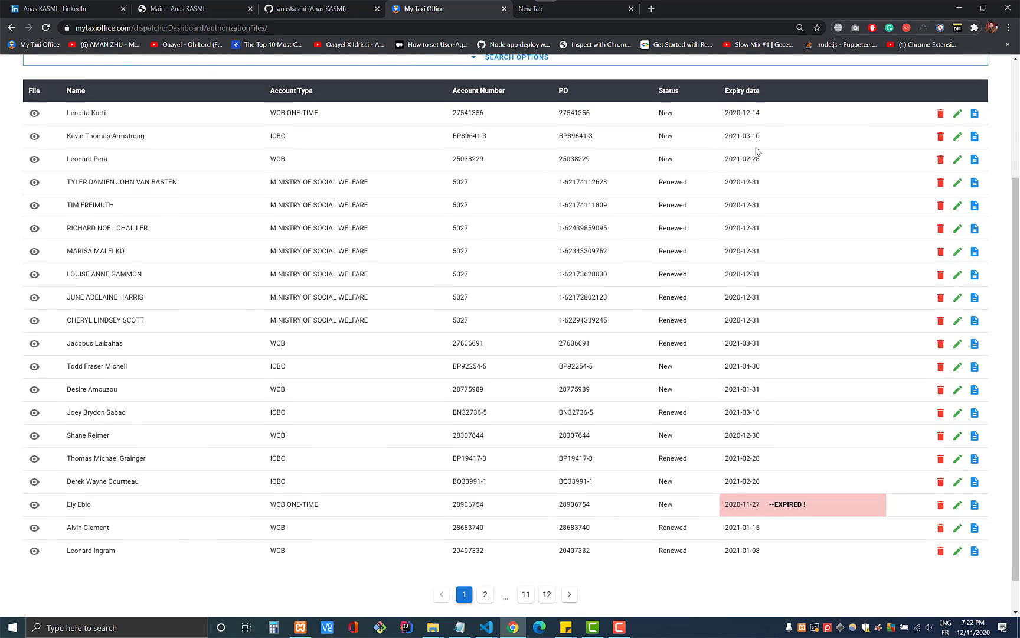
{"action": "left_click_drag", "start_coordinate": [728, 508], "coordinate": [754, 508]}
{"action": "left_click", "coordinate": [805, 502]}
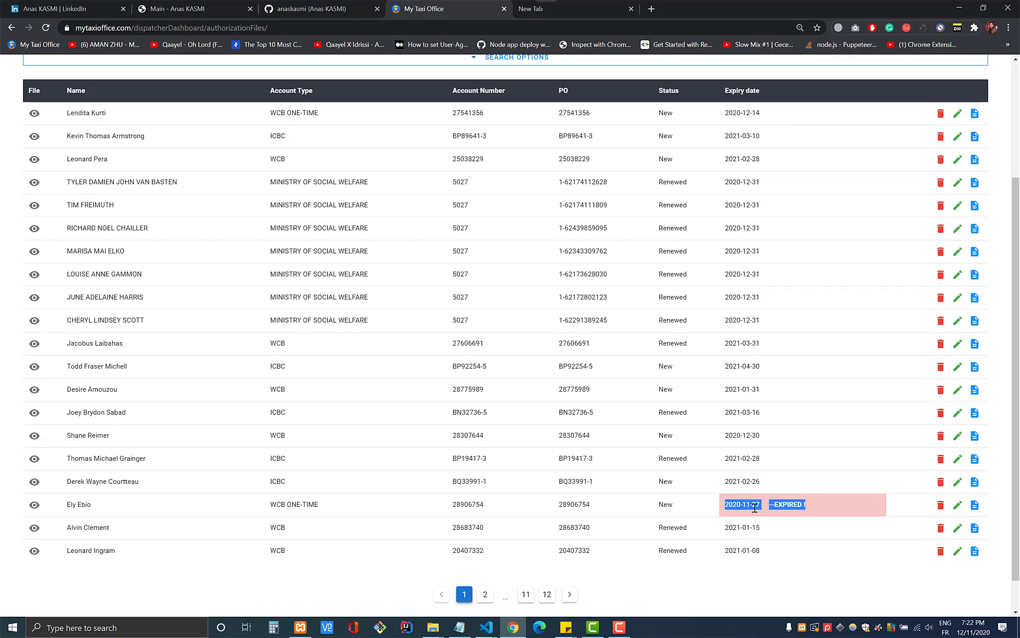
- Preview that authorization's PDF, close it, and open its detail page
{"action": "left_click", "coordinate": [34, 506]}
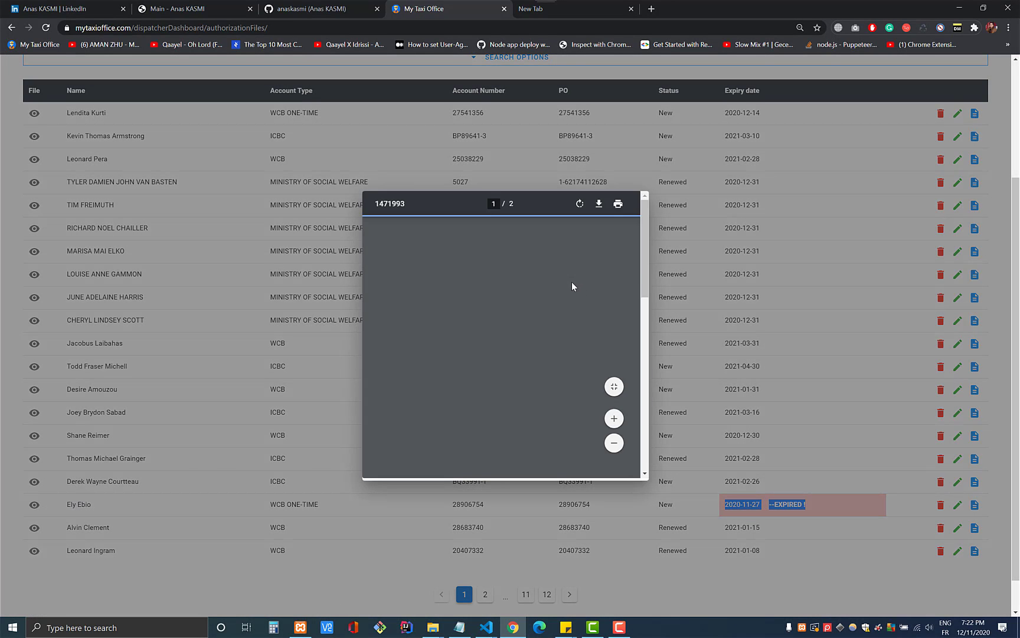
{"action": "scroll", "coordinate": [559, 284], "scroll_direction": "down", "scroll_amount": 4}
{"action": "scroll", "coordinate": [579, 284], "scroll_direction": "down", "scroll_amount": 3}
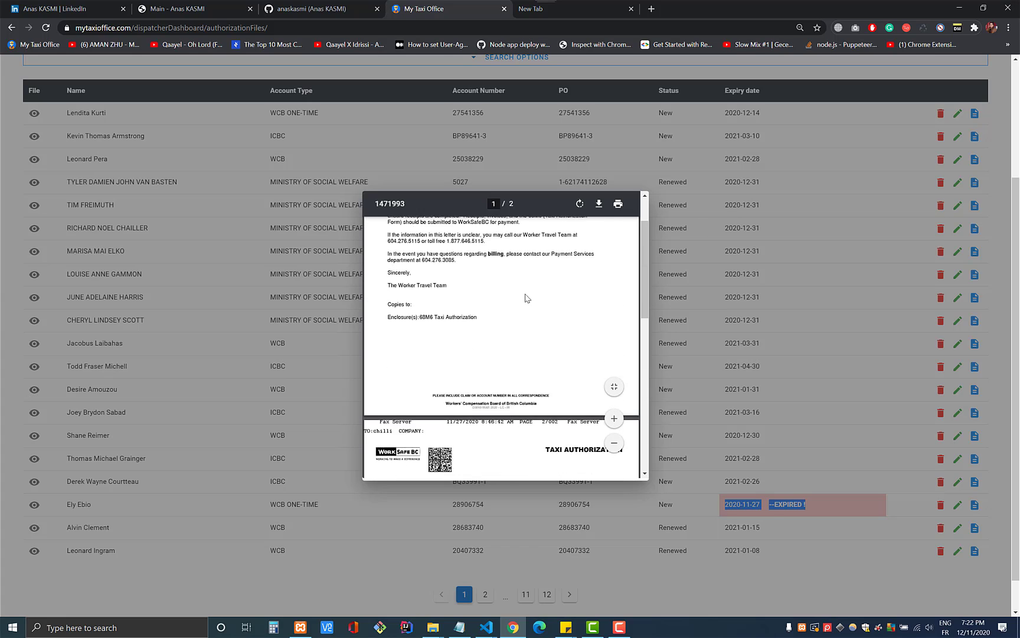
{"action": "left_click", "coordinate": [709, 402]}
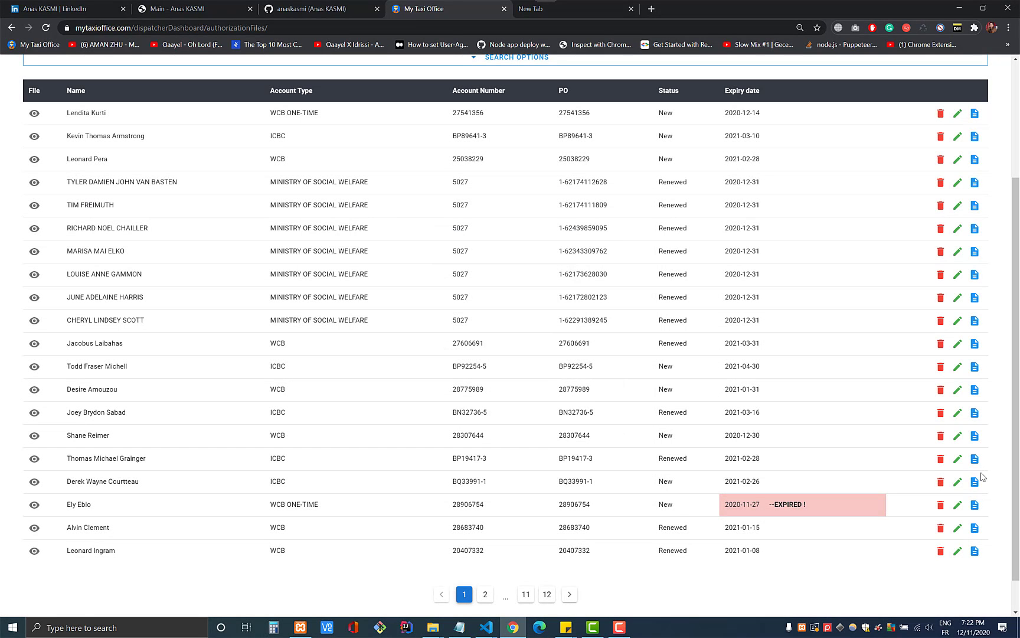
{"action": "left_click", "coordinate": [975, 507]}
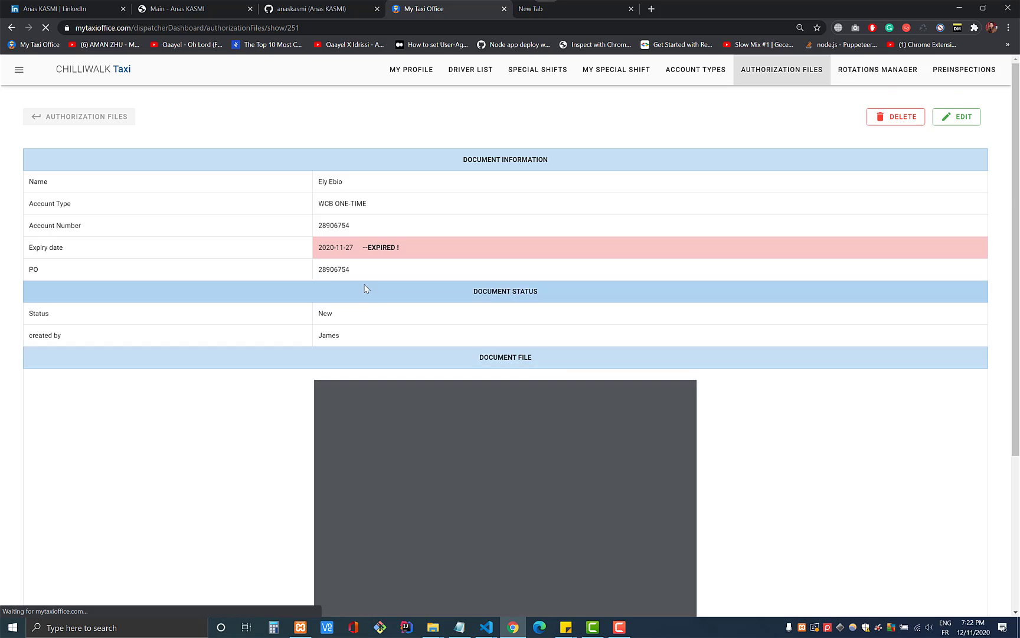
- Look through the expired file's edit form, then go back and open the Rotations Manager categories
{"action": "scroll", "coordinate": [560, 384], "scroll_direction": "down", "scroll_amount": 10}
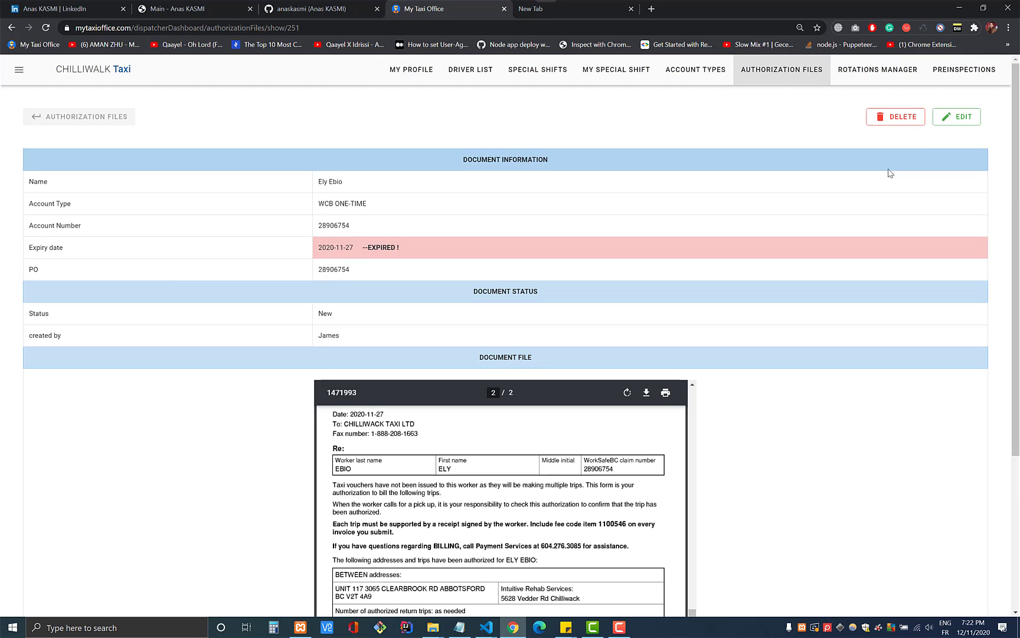
{"action": "left_click", "coordinate": [958, 114]}
{"action": "scroll", "coordinate": [53, 361], "scroll_direction": "down", "scroll_amount": 4}
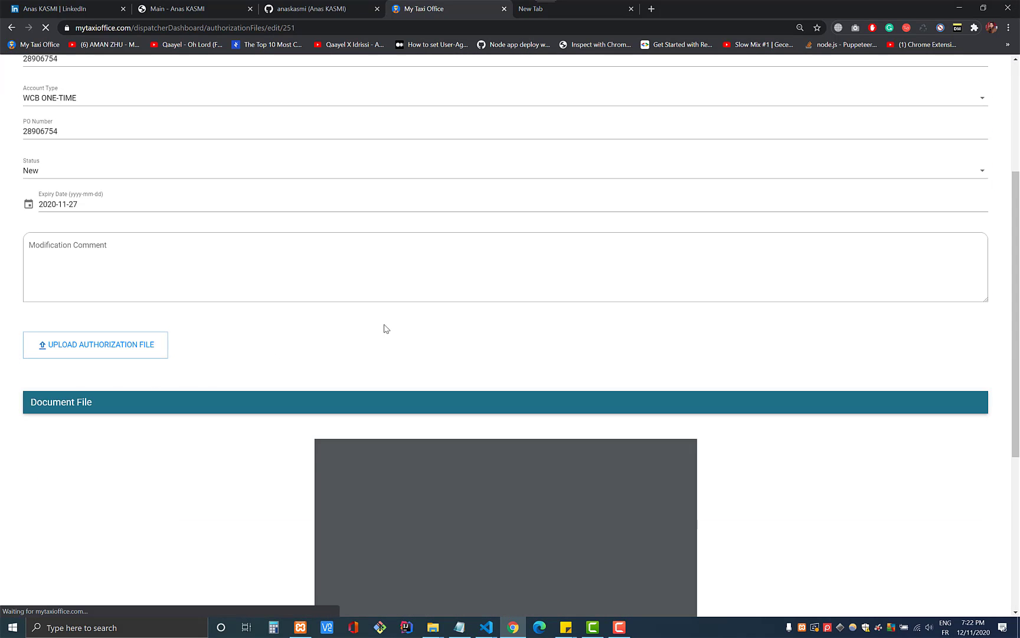
{"action": "scroll", "coordinate": [383, 326], "scroll_direction": "down", "scroll_amount": 4}
{"action": "scroll", "coordinate": [118, 269], "scroll_direction": "up", "scroll_amount": 3}
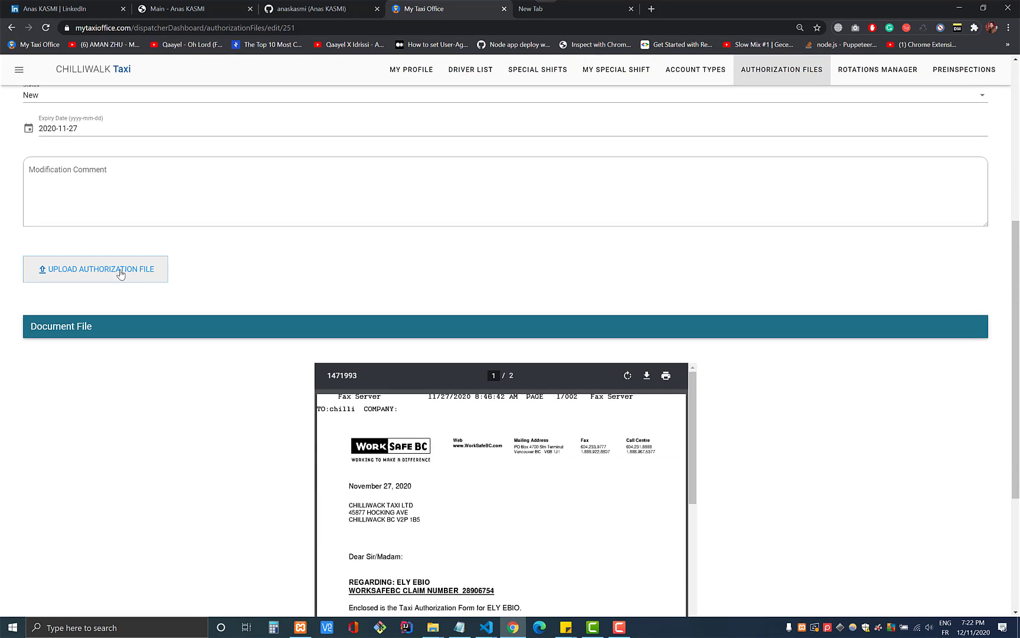
{"action": "scroll", "coordinate": [294, 314], "scroll_direction": "up", "scroll_amount": 5}
{"action": "left_click", "coordinate": [61, 124]}
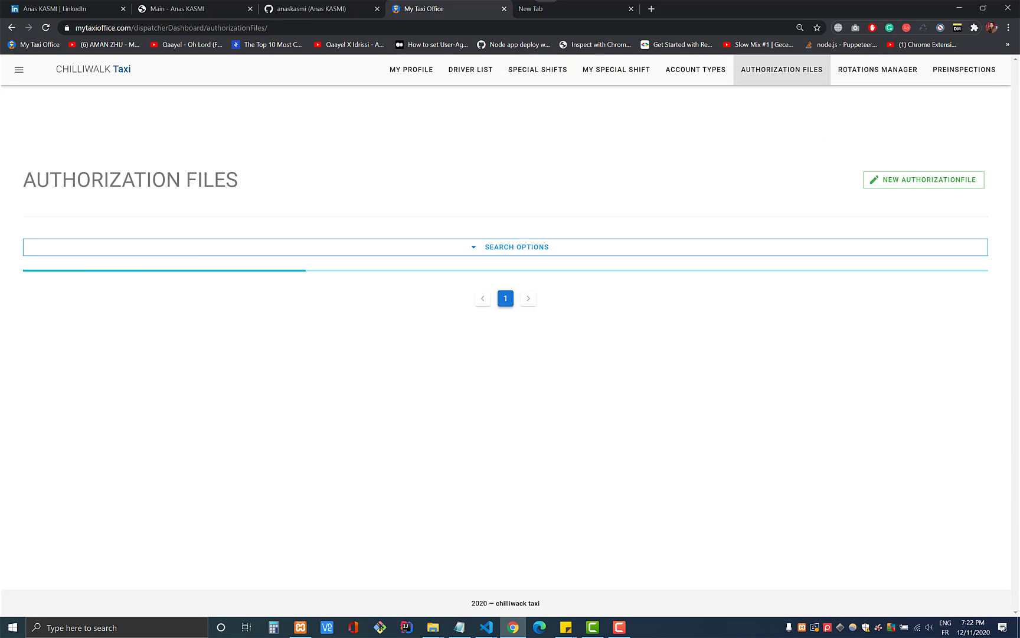
{"action": "left_click", "coordinate": [887, 71]}
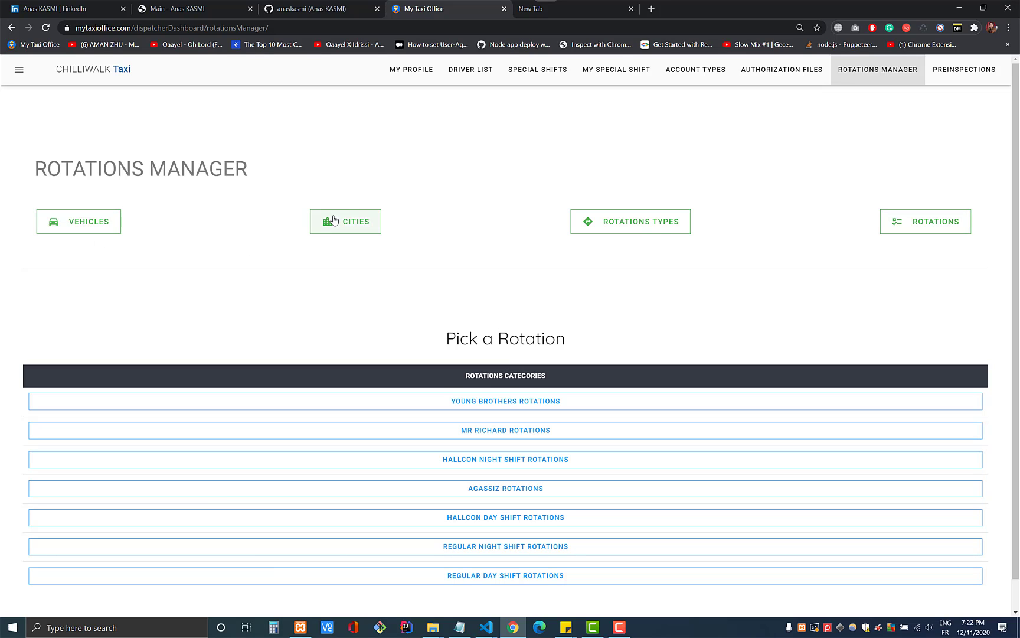
{"action": "left_click", "coordinate": [98, 229]}
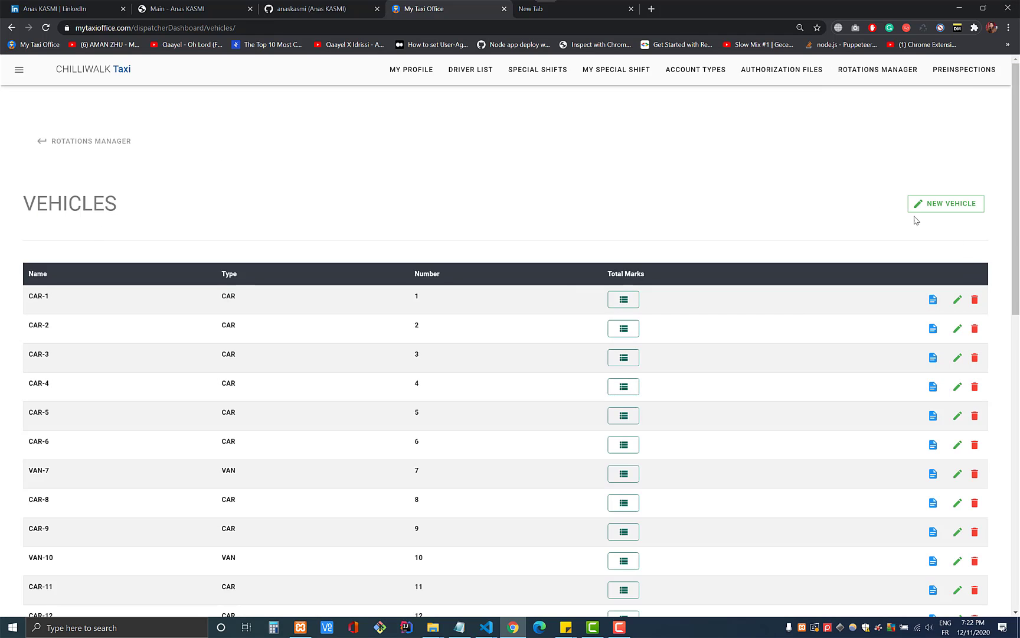
{"action": "scroll", "coordinate": [781, 337], "scroll_direction": "down", "scroll_amount": 10}
{"action": "scroll", "coordinate": [767, 338], "scroll_direction": "up", "scroll_amount": 5}
{"action": "scroll", "coordinate": [767, 339], "scroll_direction": "up", "scroll_amount": 5}
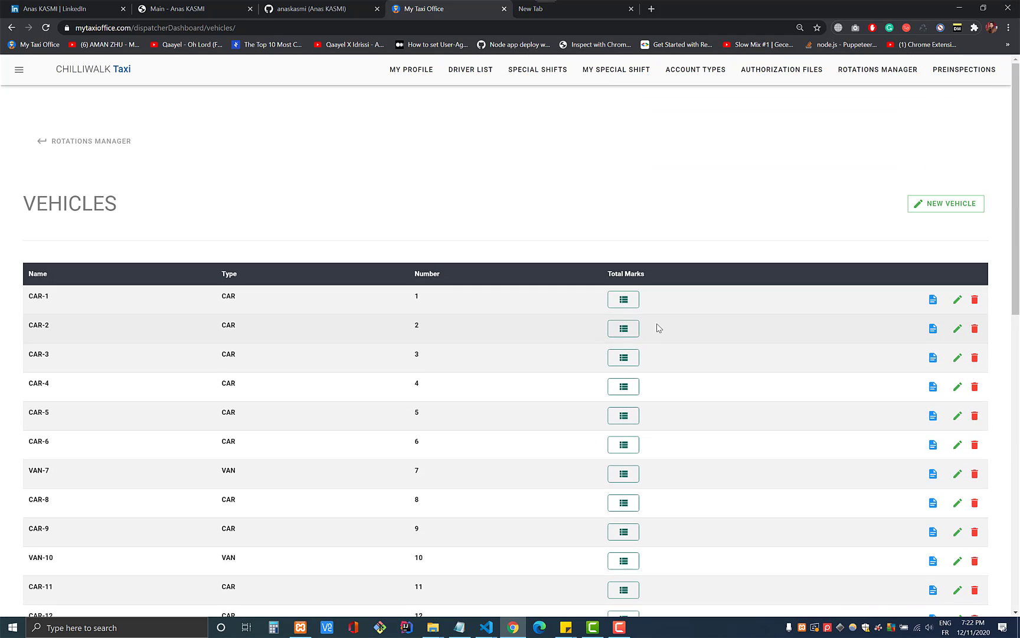
{"action": "left_click", "coordinate": [632, 304]}
{"action": "left_click_drag", "start_coordinate": [571, 314], "coordinate": [599, 318]}
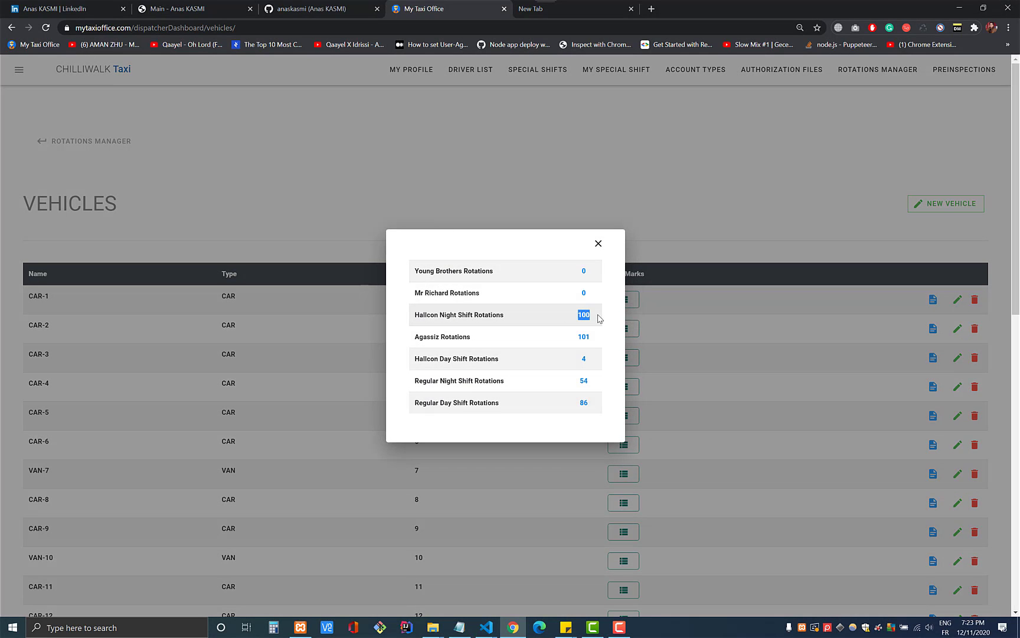
{"action": "left_click", "coordinate": [595, 241]}
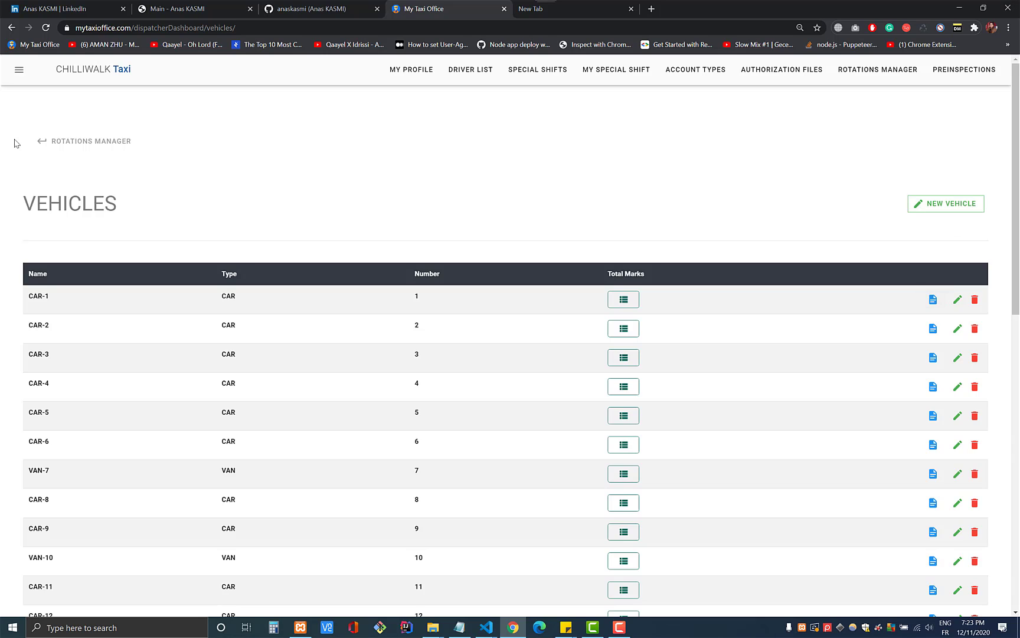
{"action": "left_click", "coordinate": [46, 141]}
{"action": "left_click", "coordinate": [346, 222]}
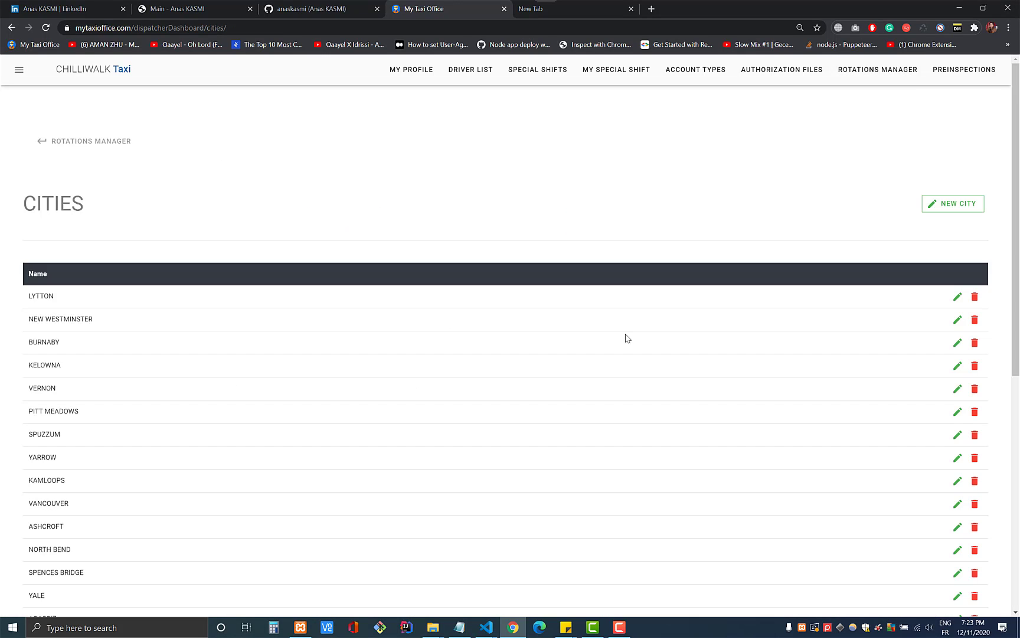
{"action": "scroll", "coordinate": [627, 338], "scroll_direction": "down", "scroll_amount": 6}
{"action": "scroll", "coordinate": [622, 343], "scroll_direction": "up", "scroll_amount": 6}
- Look at the rotation categories list, then return to the rotations manager
{"action": "left_click", "coordinate": [89, 144]}
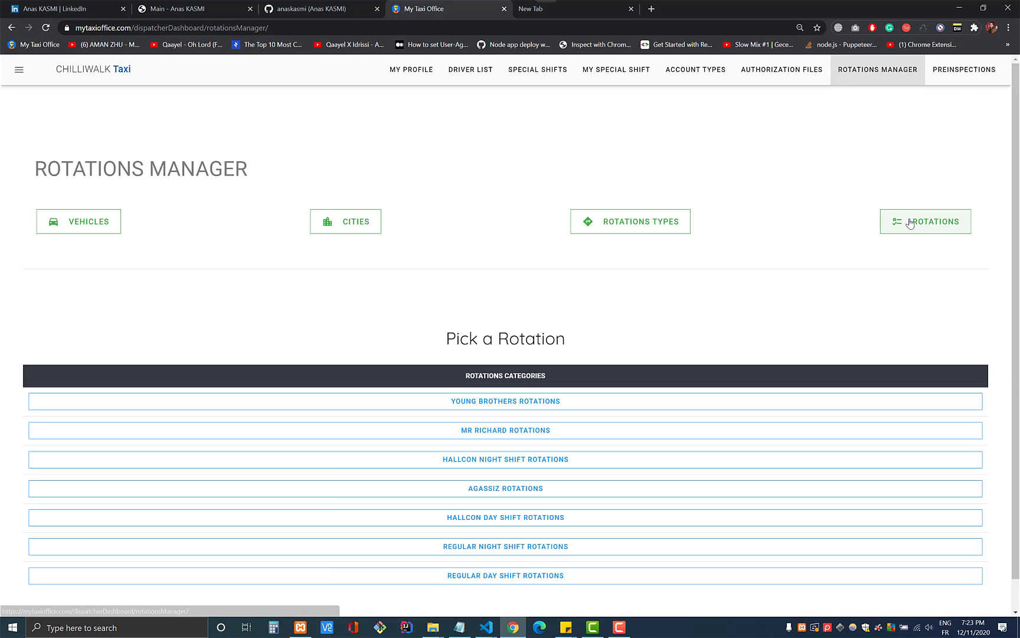
{"action": "left_click", "coordinate": [631, 222]}
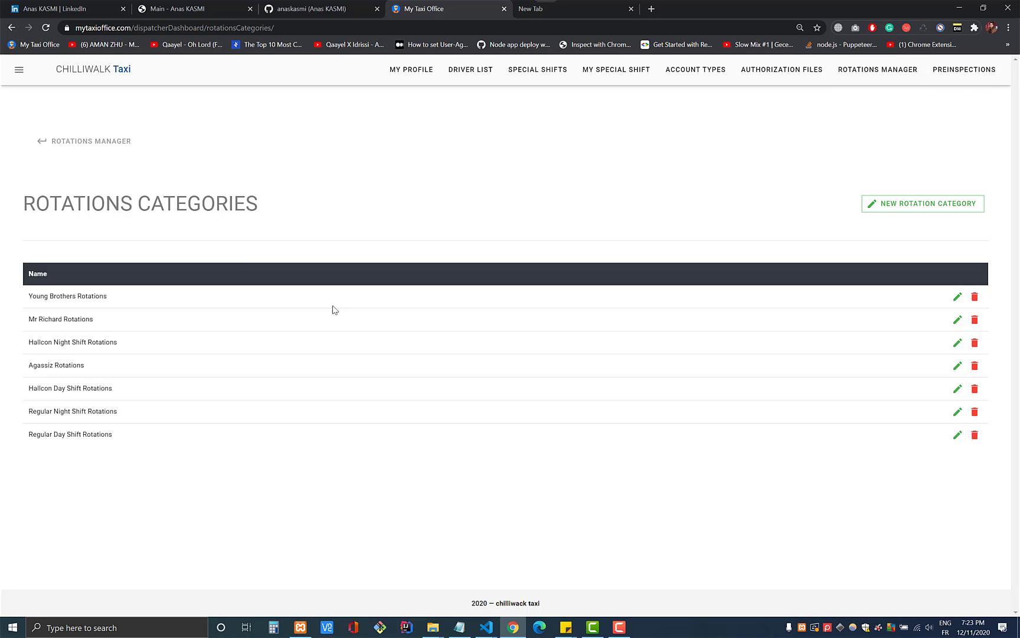
{"action": "left_click", "coordinate": [86, 144]}
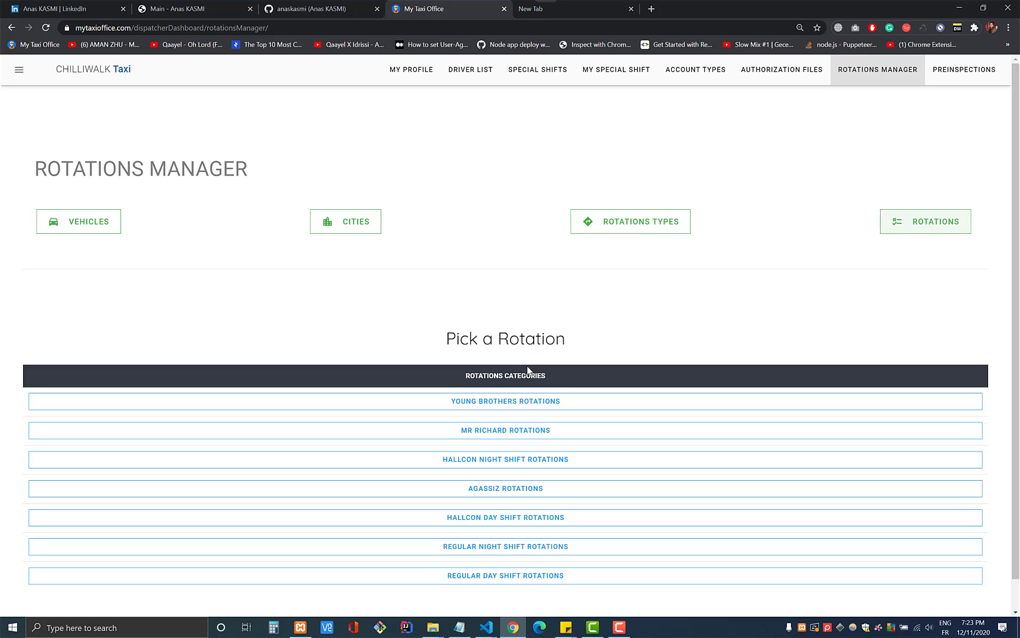
- Open the Young Brothers Rotations vehicle table and scroll through the cars and vans
{"action": "scroll", "coordinate": [486, 368], "scroll_direction": "down", "scroll_amount": 1}
{"action": "triple_click", "coordinate": [463, 308]}
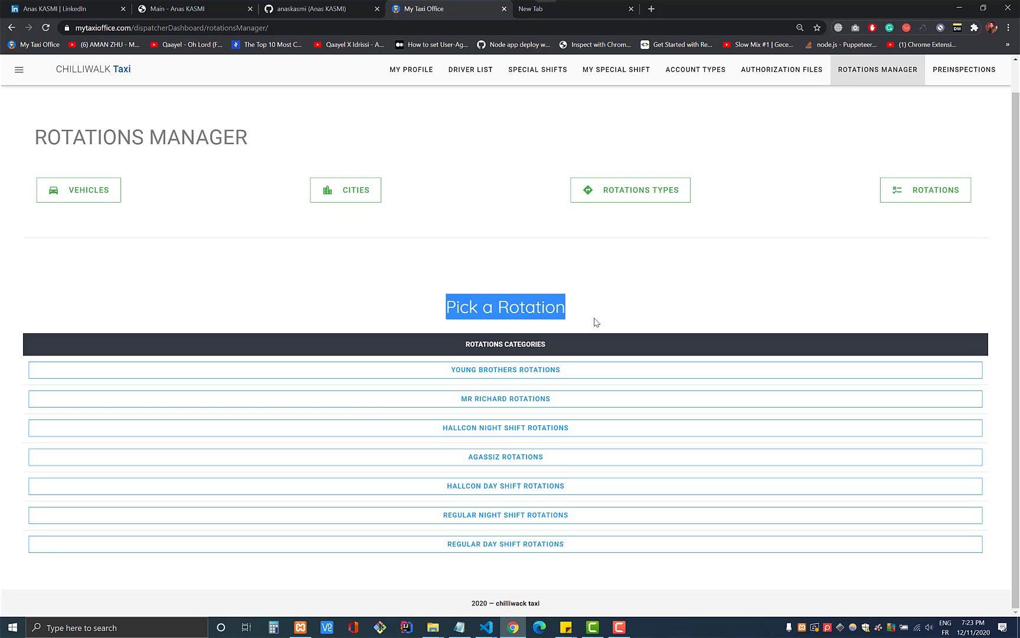
{"action": "left_click", "coordinate": [594, 321]}
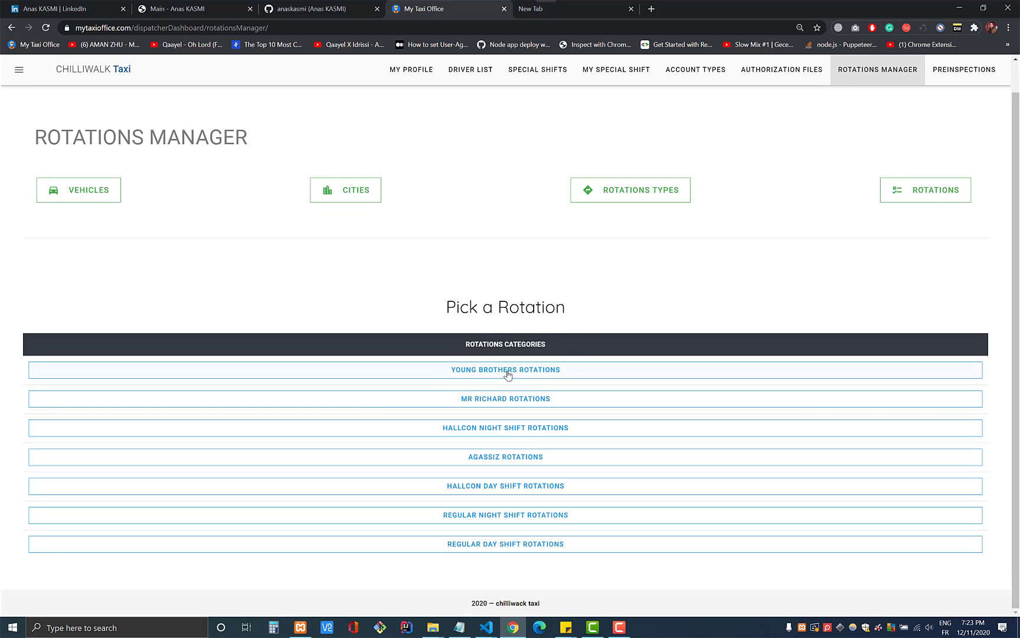
{"action": "left_click", "coordinate": [507, 371]}
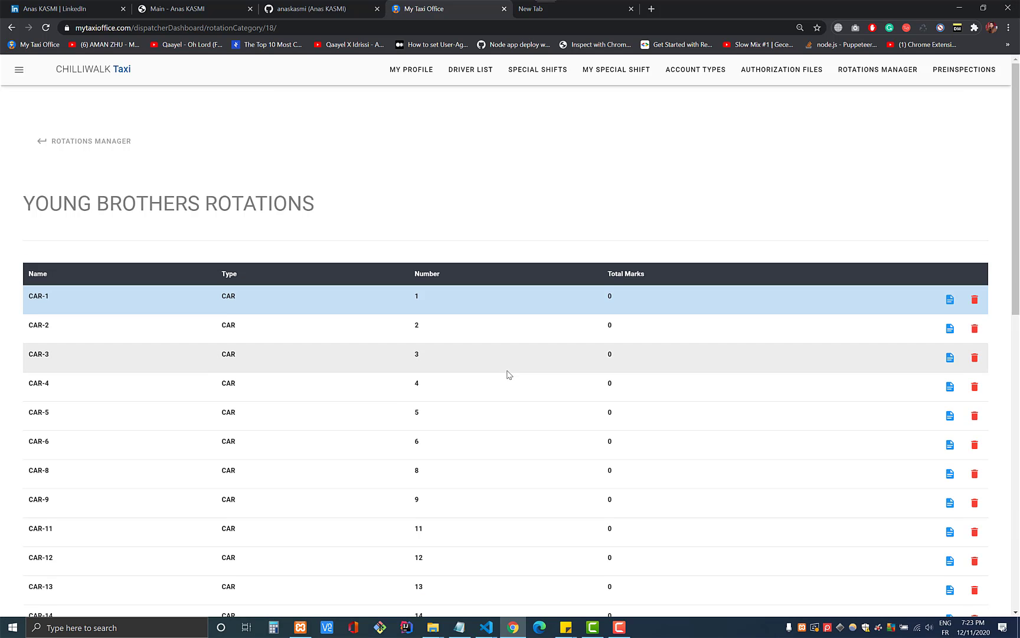
{"action": "scroll", "coordinate": [327, 332], "scroll_direction": "down", "scroll_amount": 10}
{"action": "scroll", "coordinate": [326, 332], "scroll_direction": "up", "scroll_amount": 10}
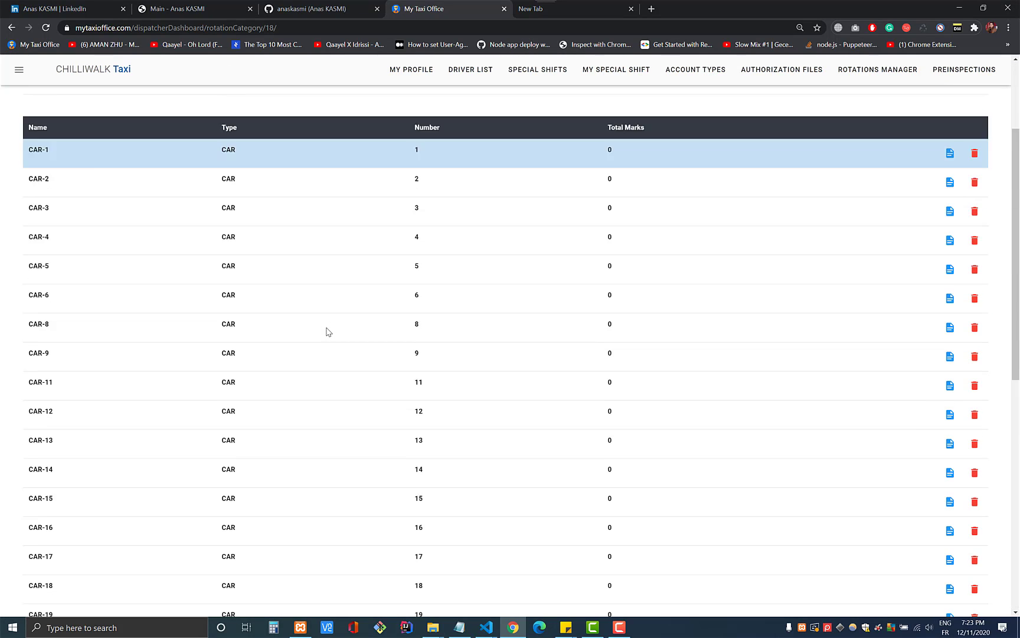
{"action": "scroll", "coordinate": [644, 360], "scroll_direction": "down", "scroll_amount": 10}
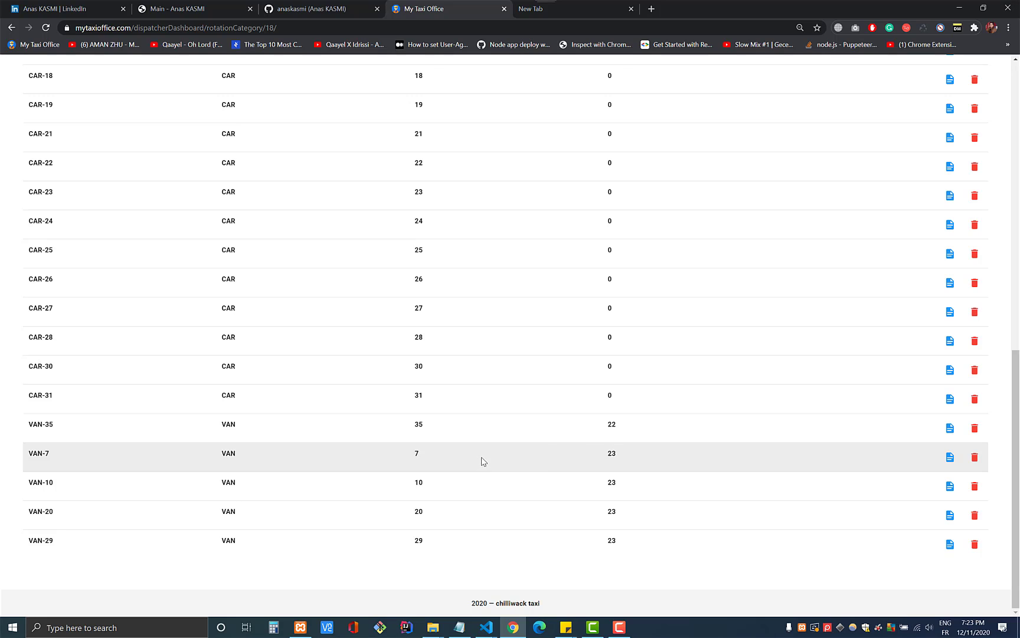
- Open VAN 7's Young Brothers rotation history and scroll through its Agassiz entries
{"action": "left_click", "coordinate": [950, 458]}
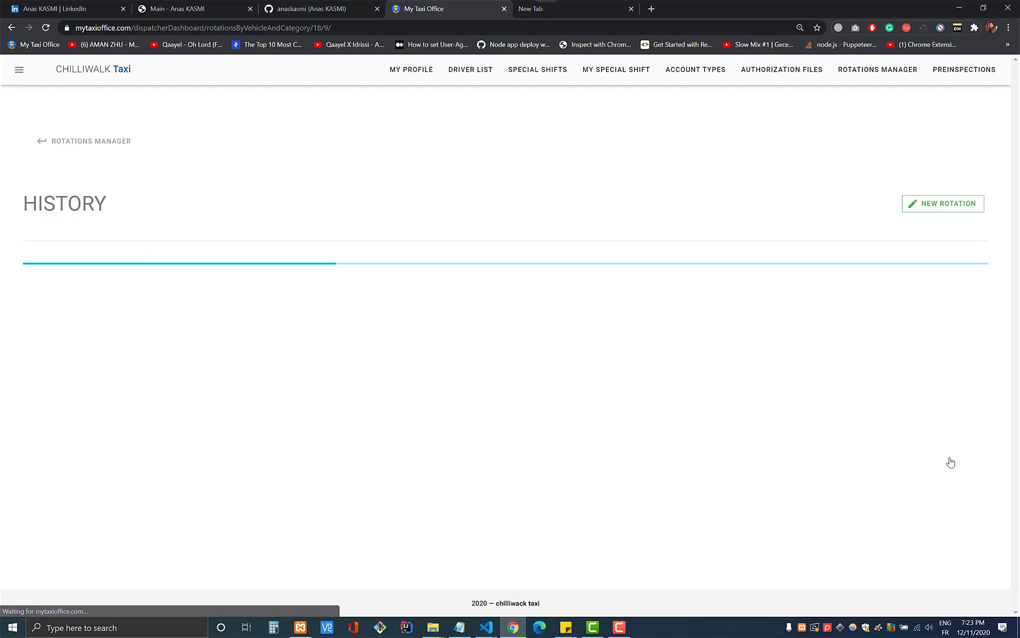
{"action": "scroll", "coordinate": [475, 375], "scroll_direction": "down", "scroll_amount": 10}
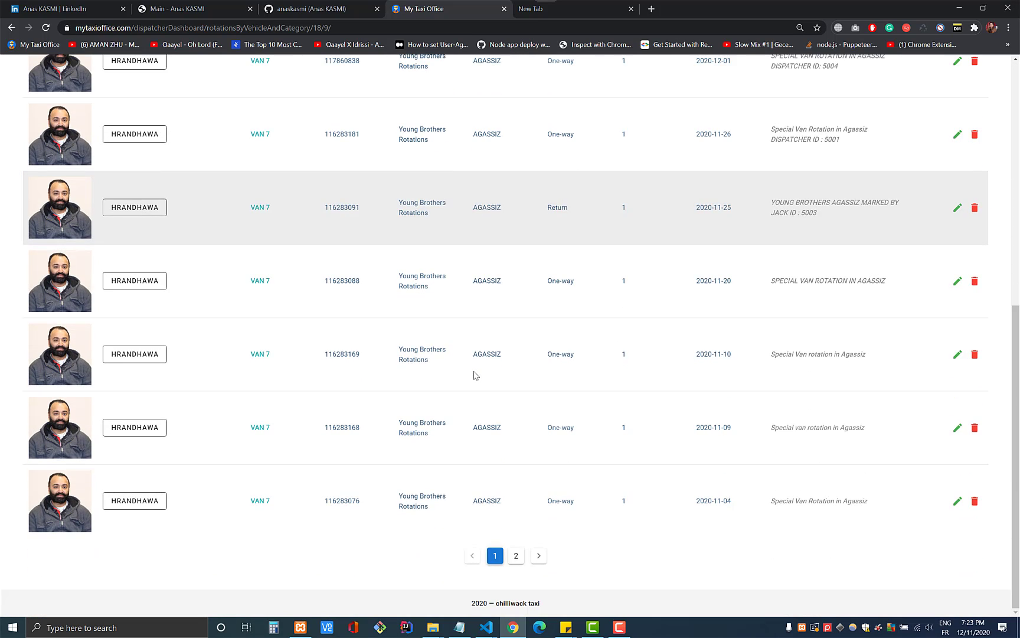
{"action": "scroll", "coordinate": [476, 375], "scroll_direction": "up", "scroll_amount": 10}
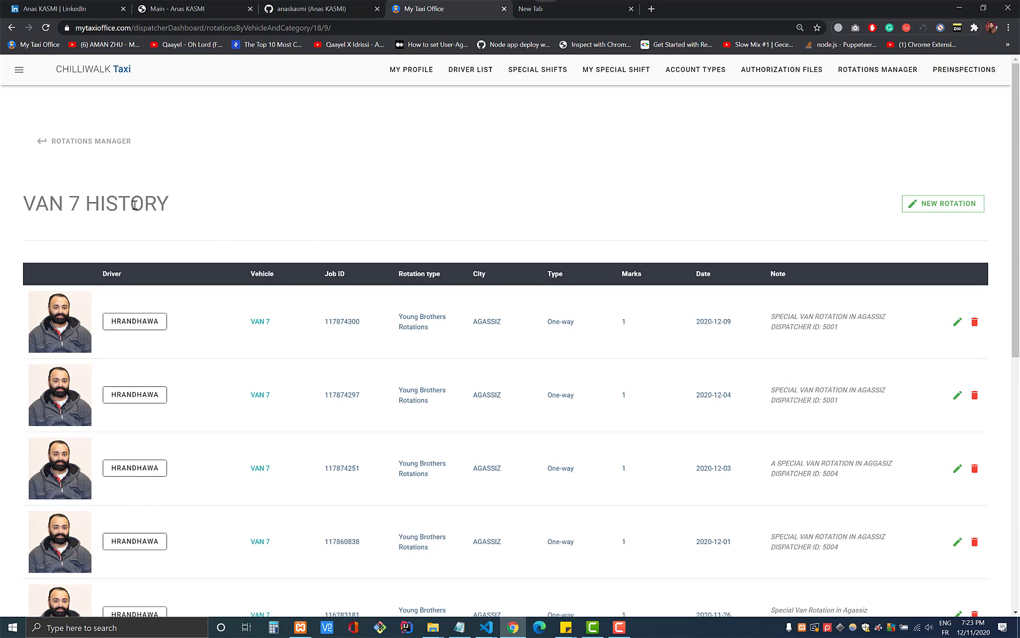
- Highlight VAN 7 in the heading and Young Brothers Rotations in the first row
{"action": "left_click_drag", "start_coordinate": [86, 207], "coordinate": [24, 206]}
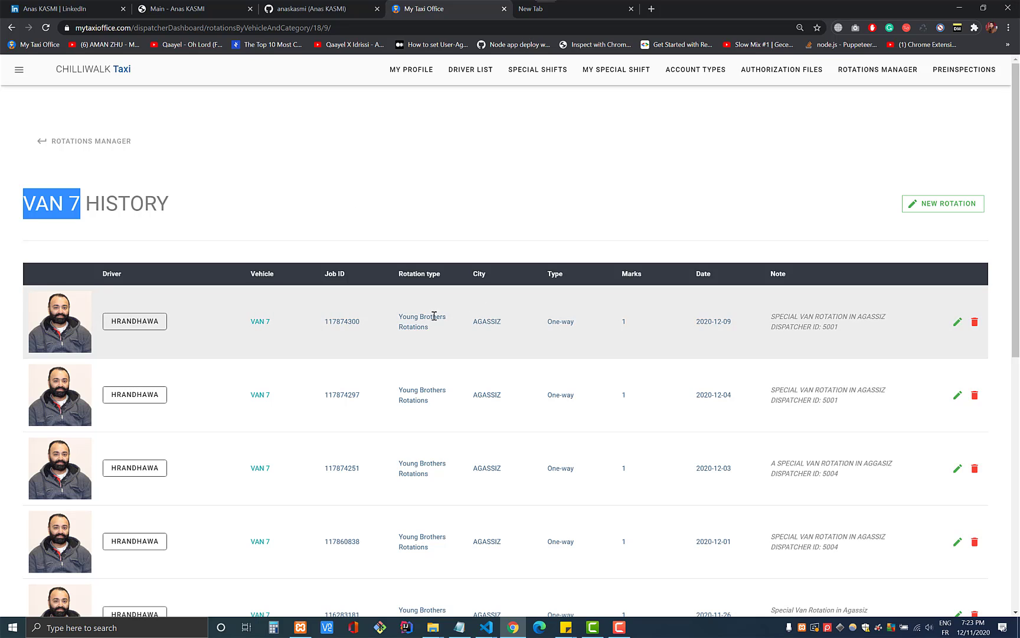
{"action": "mouse_move", "coordinate": [405, 317]}
{"action": "left_mouse_down"}
{"action": "mouse_move", "coordinate": [433, 332]}
{"action": "mouse_move", "coordinate": [399, 316]}
{"action": "left_mouse_up"}
{"action": "left_click", "coordinate": [432, 335]}
{"action": "left_click_drag", "start_coordinate": [23, 206], "coordinate": [130, 204]}
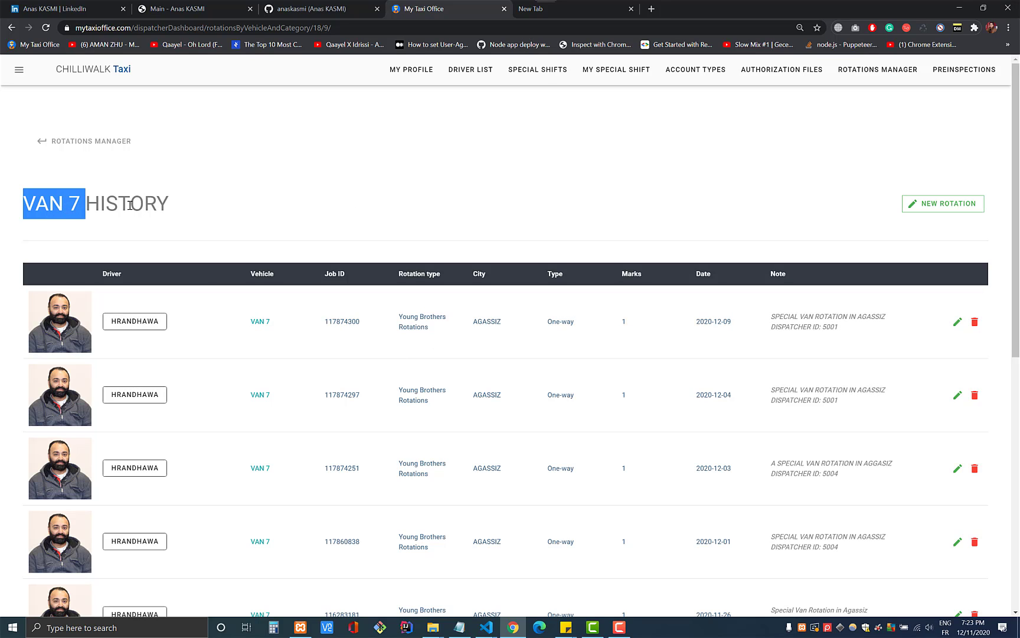
{"action": "left_click", "coordinate": [719, 166]}
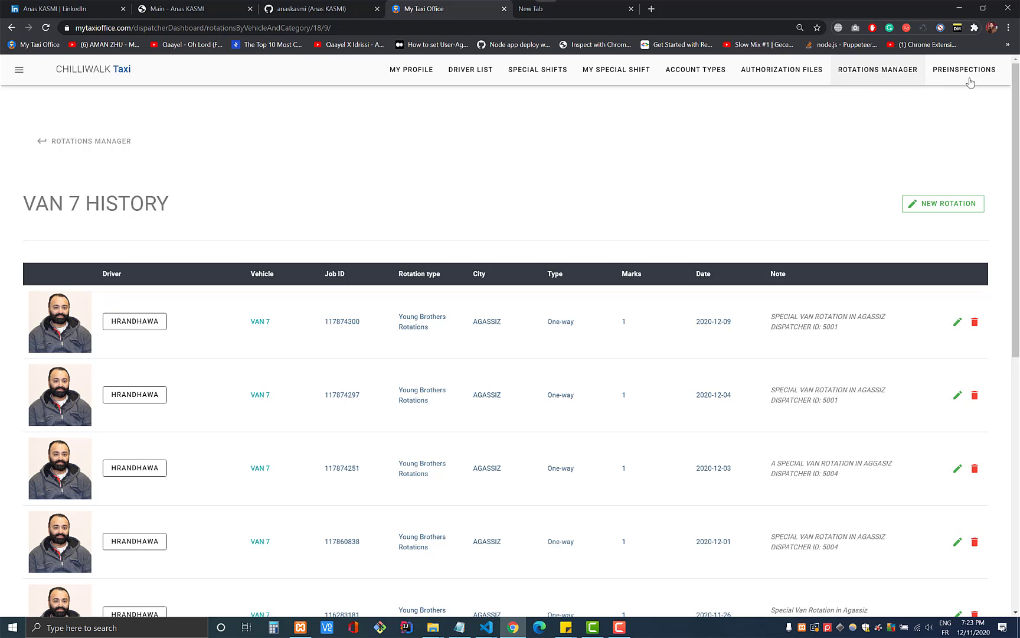
- Open the pre-inspection files and view CAR 30's 2020-11-03 slip as a PDF
{"action": "left_click", "coordinate": [948, 82]}
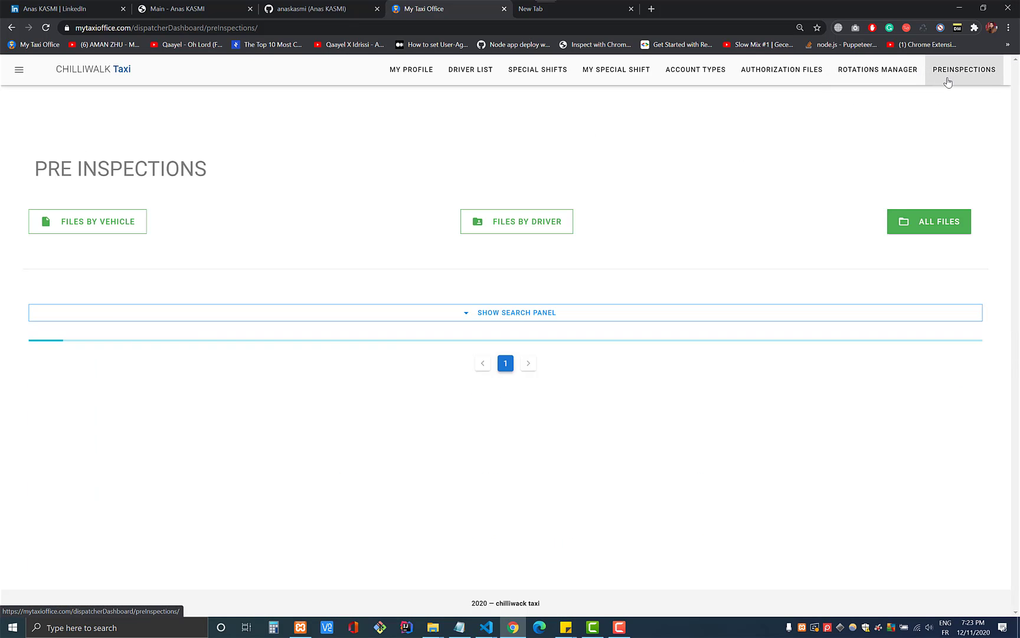
{"action": "scroll", "coordinate": [583, 379], "scroll_direction": "down", "scroll_amount": 2}
{"action": "scroll", "coordinate": [583, 379], "scroll_direction": "up", "scroll_amount": 2}
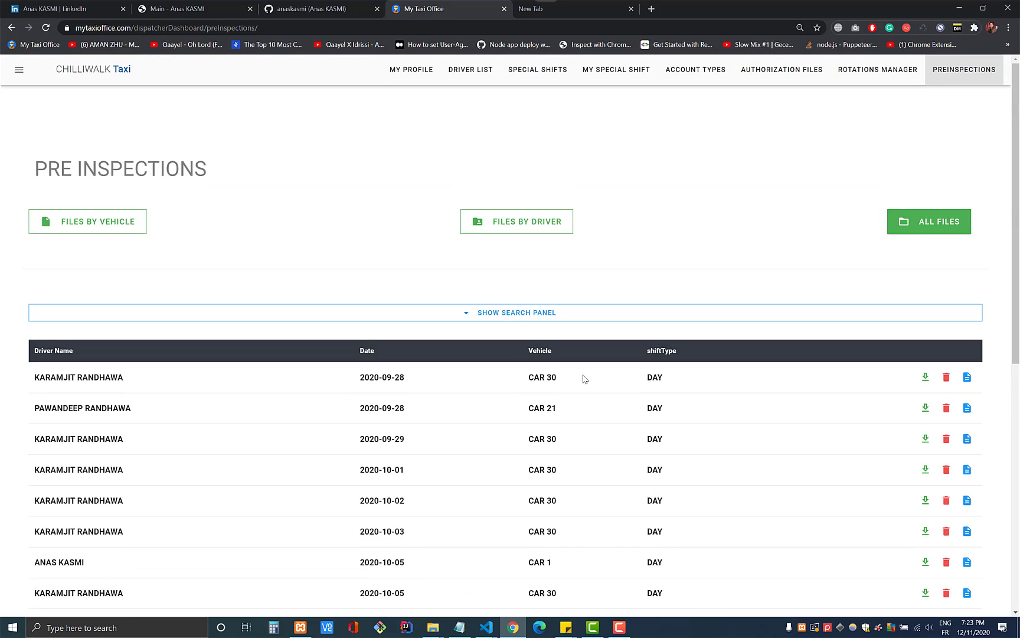
{"action": "left_click", "coordinate": [925, 378]}
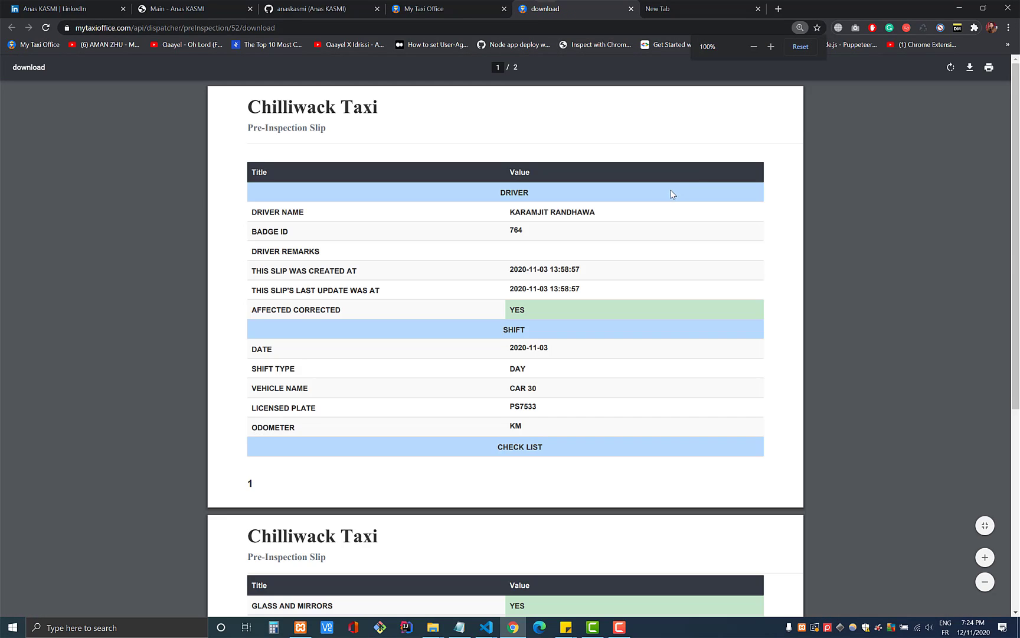
{"action": "scroll", "coordinate": [670, 203], "scroll_direction": "down", "scroll_amount": 5}
{"action": "scroll", "coordinate": [666, 222], "scroll_direction": "up", "scroll_amount": 5}
{"action": "scroll", "coordinate": [661, 222], "scroll_direction": "up", "scroll_amount": 1}
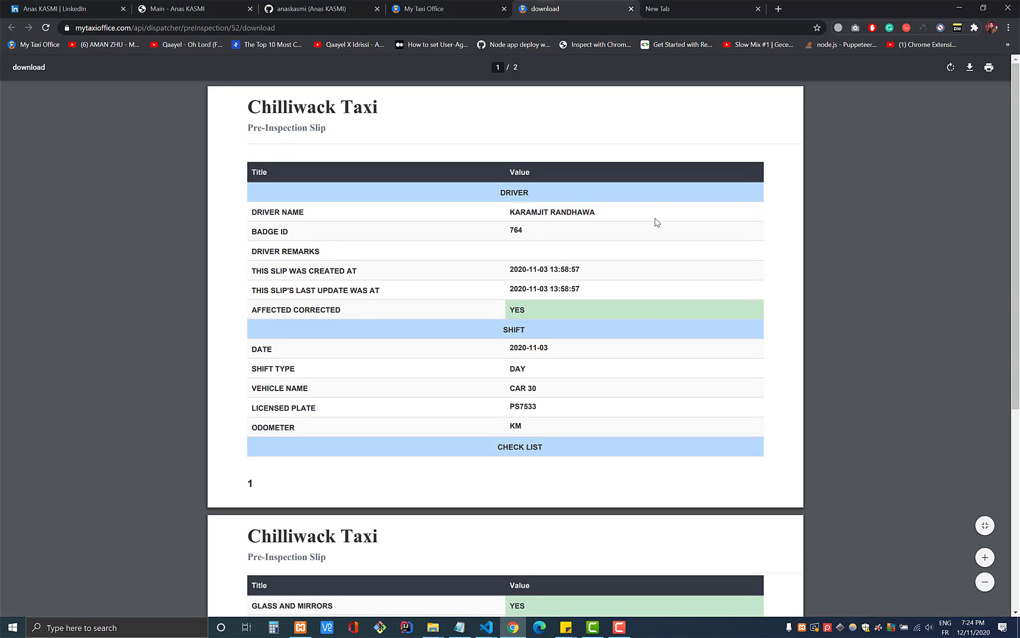
{"action": "left_click", "coordinate": [632, 9]}
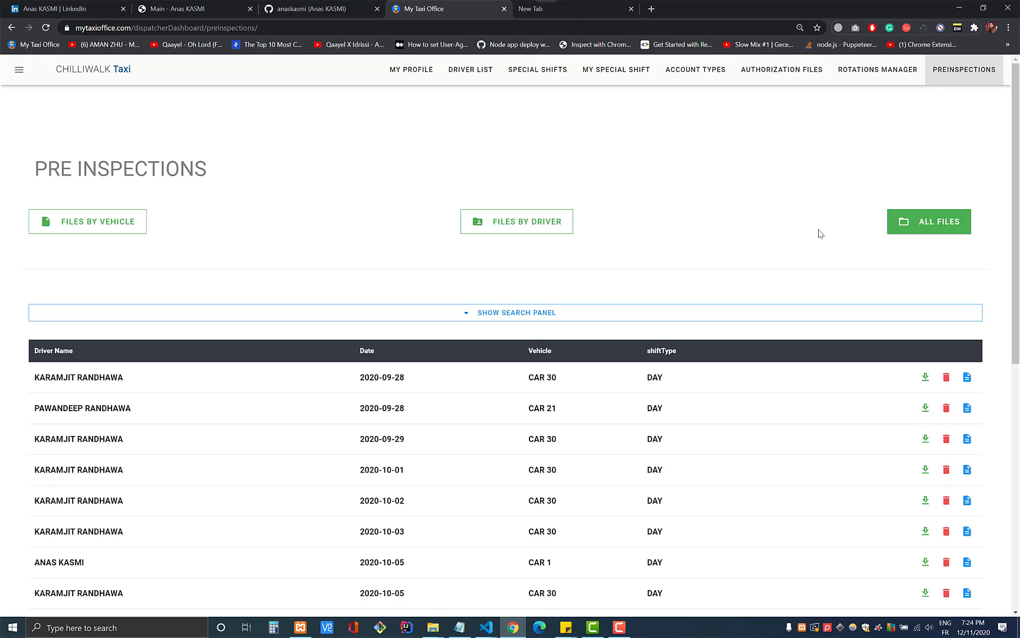
- View the first slip's details with every check-list item passed, then return to the list
{"action": "left_click", "coordinate": [968, 378]}
{"action": "scroll", "coordinate": [356, 341], "scroll_direction": "down", "scroll_amount": 3}
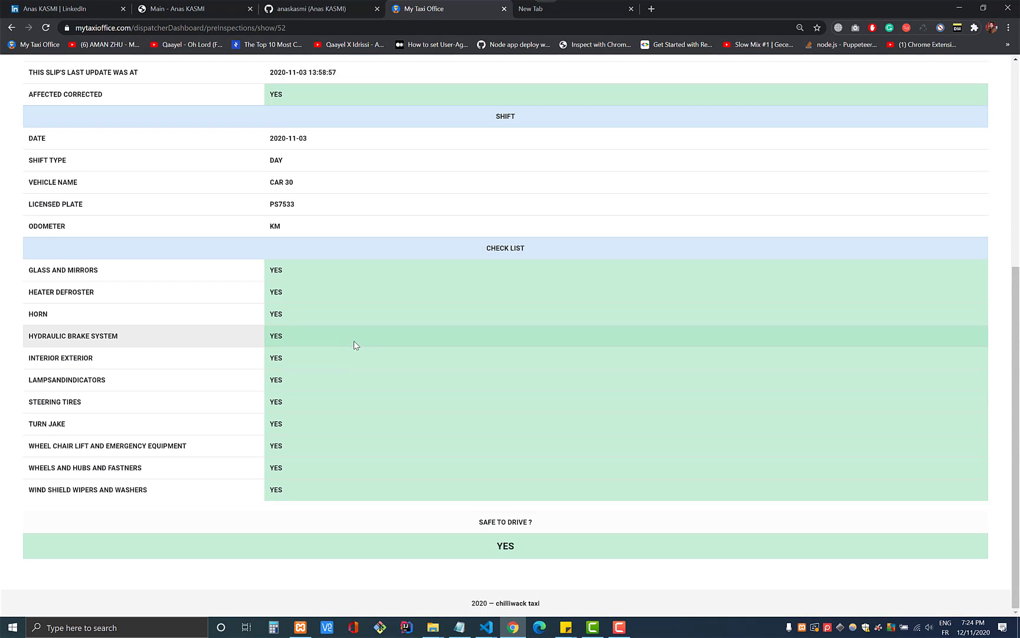
{"action": "scroll", "coordinate": [356, 345], "scroll_direction": "up", "scroll_amount": 10}
{"action": "left_click", "coordinate": [76, 140]}
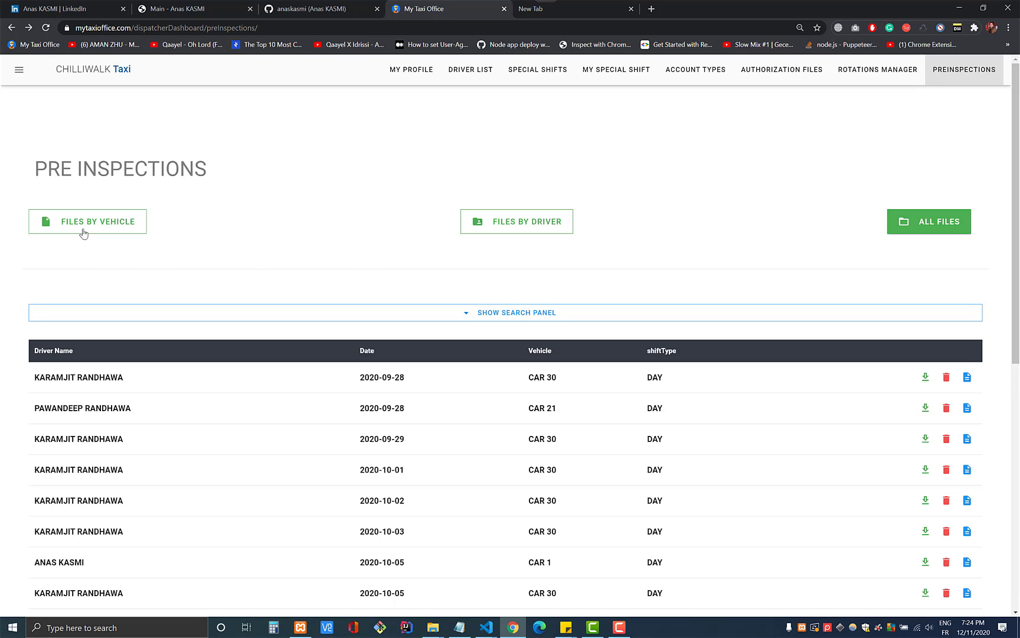
- Show pre-inspection files by driver and filter the table by the driver's badge number
{"action": "left_click", "coordinate": [548, 235]}
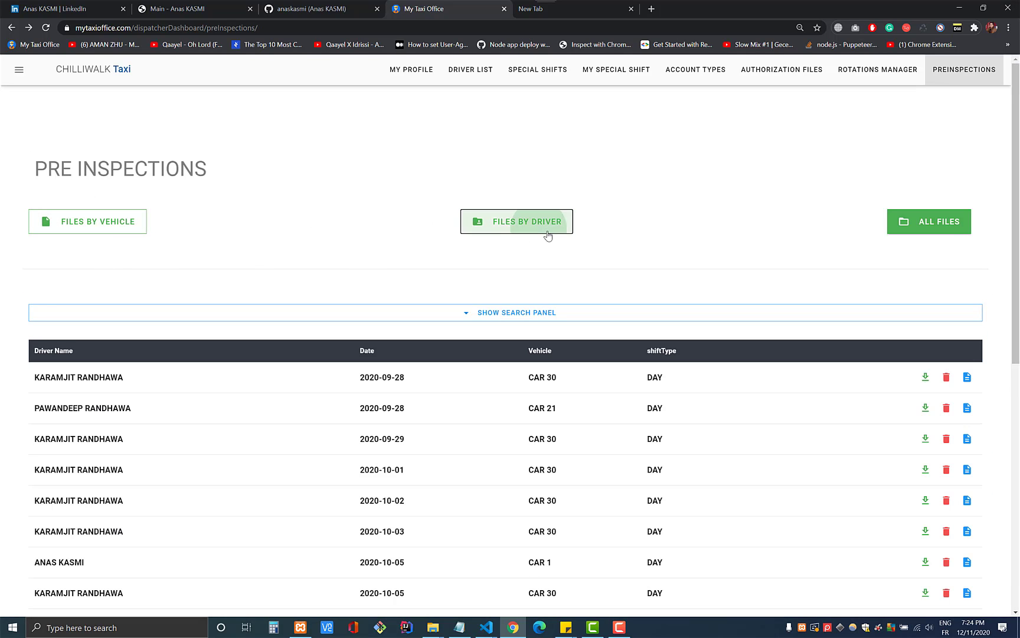
{"action": "scroll", "coordinate": [281, 291], "scroll_direction": "down", "scroll_amount": 5}
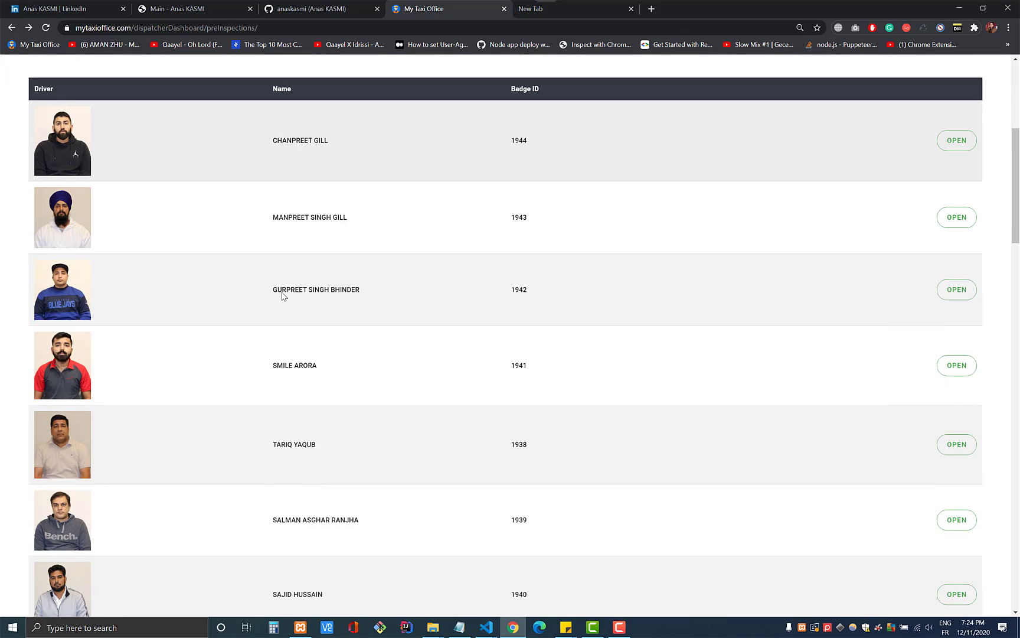
{"action": "scroll", "coordinate": [283, 296], "scroll_direction": "up", "scroll_amount": 5}
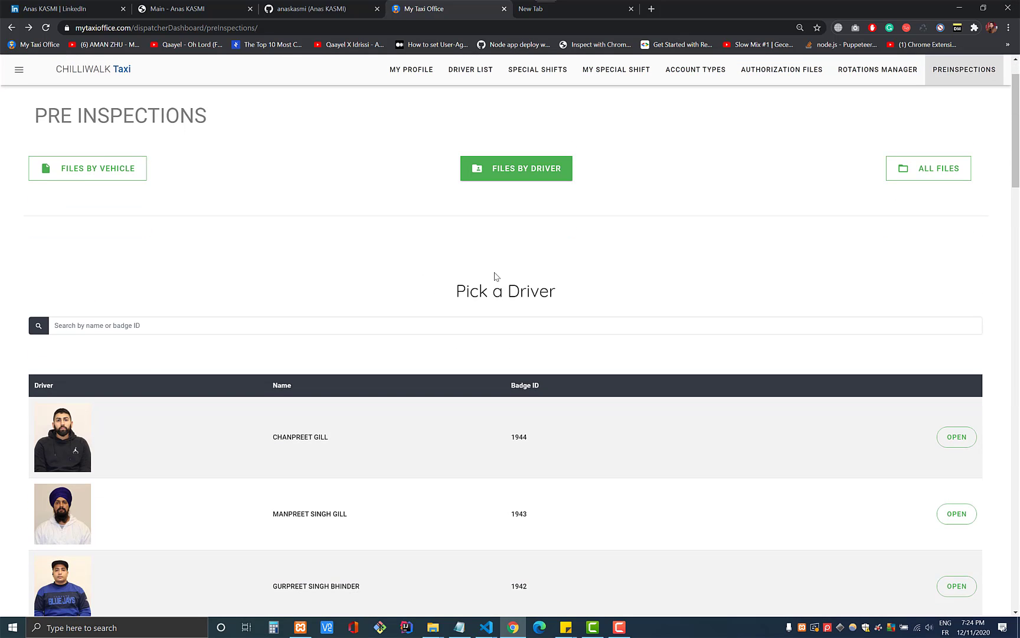
{"action": "left_click", "coordinate": [228, 327]}
{"action": "left_click", "coordinate": [82, 350]}
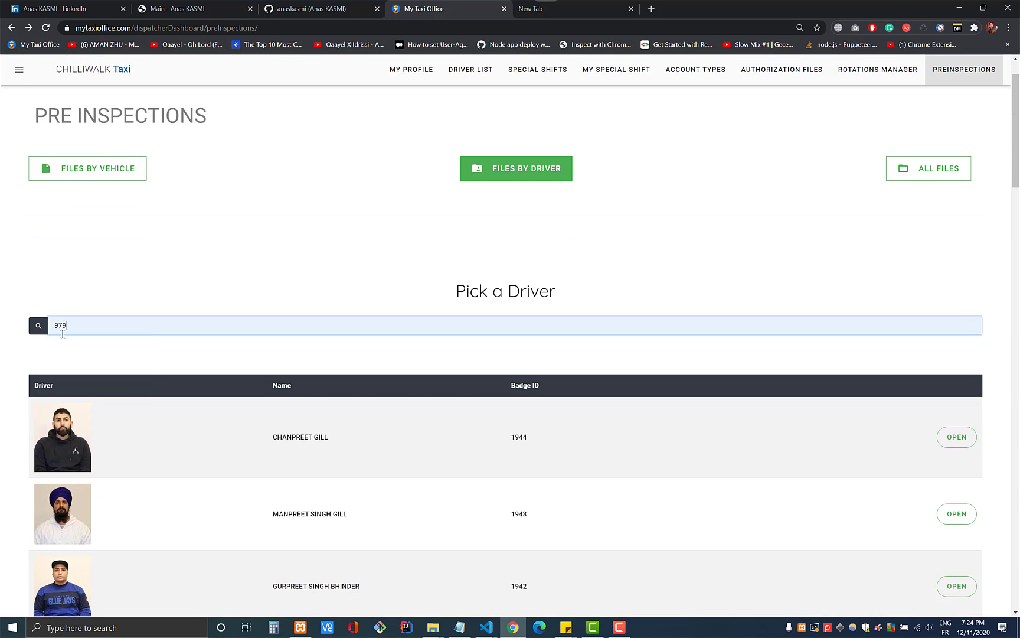
{"action": "left_click", "coordinate": [39, 327]}
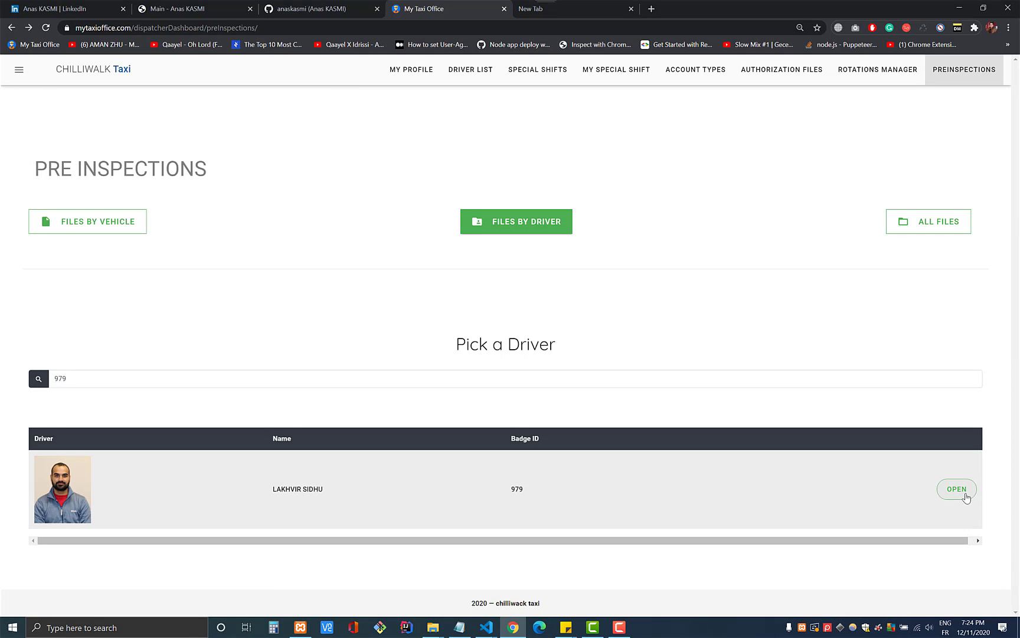
- Open the matched driver's slips (none found), go back, and switch to files by vehicle
{"action": "left_click", "coordinate": [967, 498]}
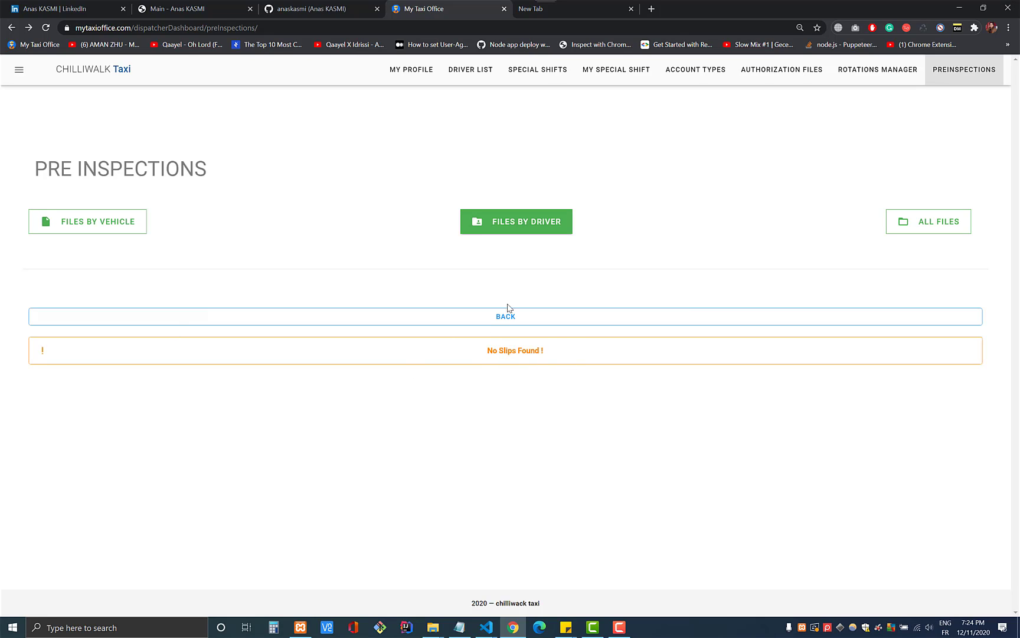
{"action": "left_click", "coordinate": [537, 318]}
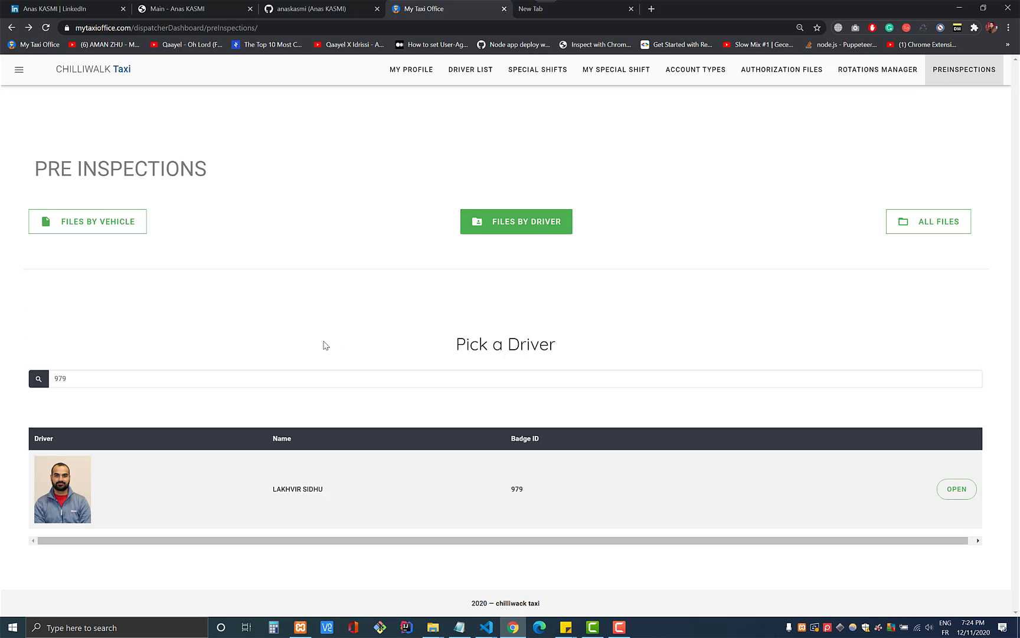
{"action": "left_click", "coordinate": [109, 228]}
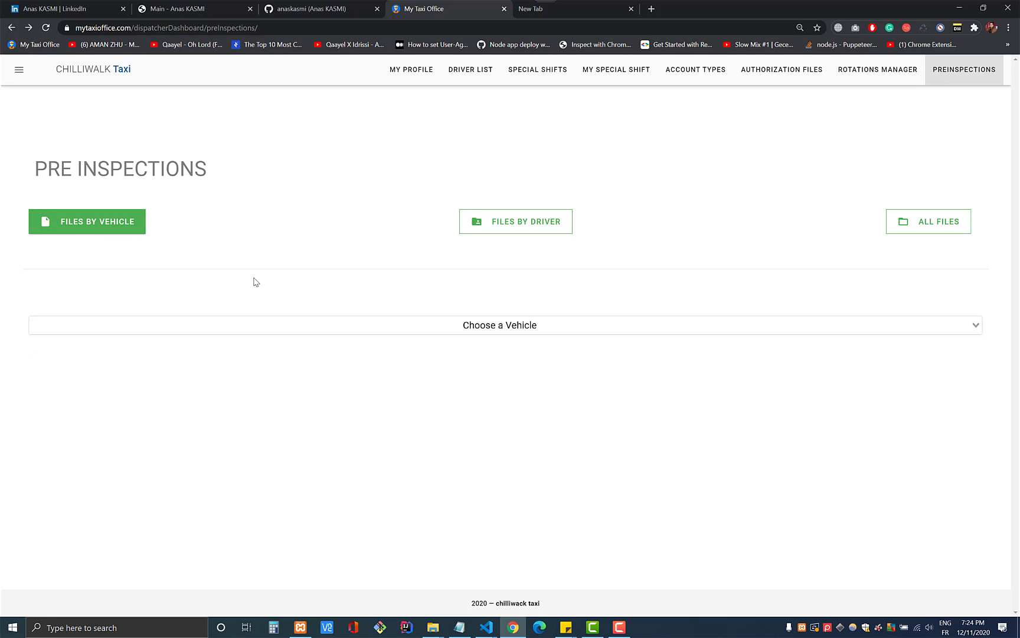
- Search the vehicle picker for 'car 3' and load CAR 30's pre-inspection slips
{"action": "left_click", "coordinate": [474, 331]}
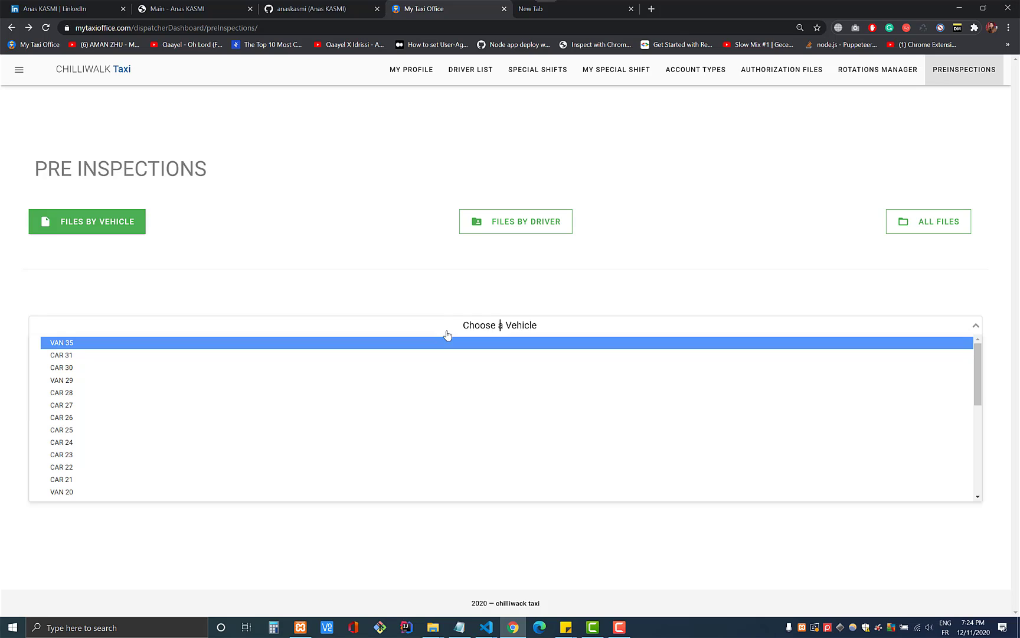
{"action": "type", "text": "car 3"}
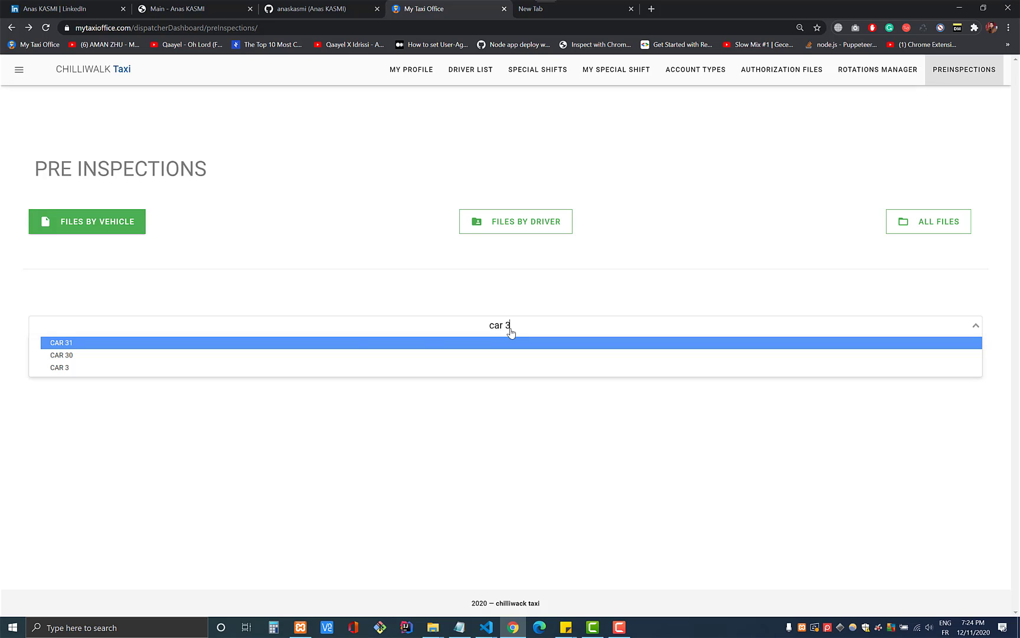
{"action": "key", "text": "Down"}
{"action": "key", "text": "Down"}
{"action": "key", "text": "Down"}
{"action": "key", "text": "Up"}
{"action": "key", "text": "Down"}
{"action": "key", "text": "Up"}
{"action": "left_click", "coordinate": [70, 355]}
{"action": "scroll", "coordinate": [538, 368], "scroll_direction": "down", "scroll_amount": 7}
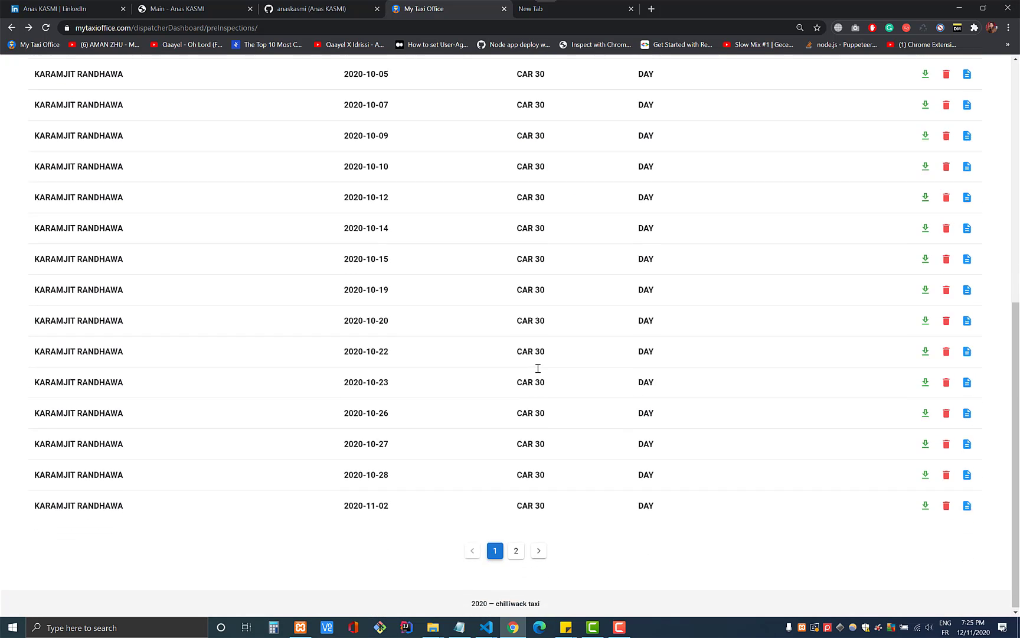
{"action": "scroll", "coordinate": [538, 368], "scroll_direction": "up", "scroll_amount": 6}
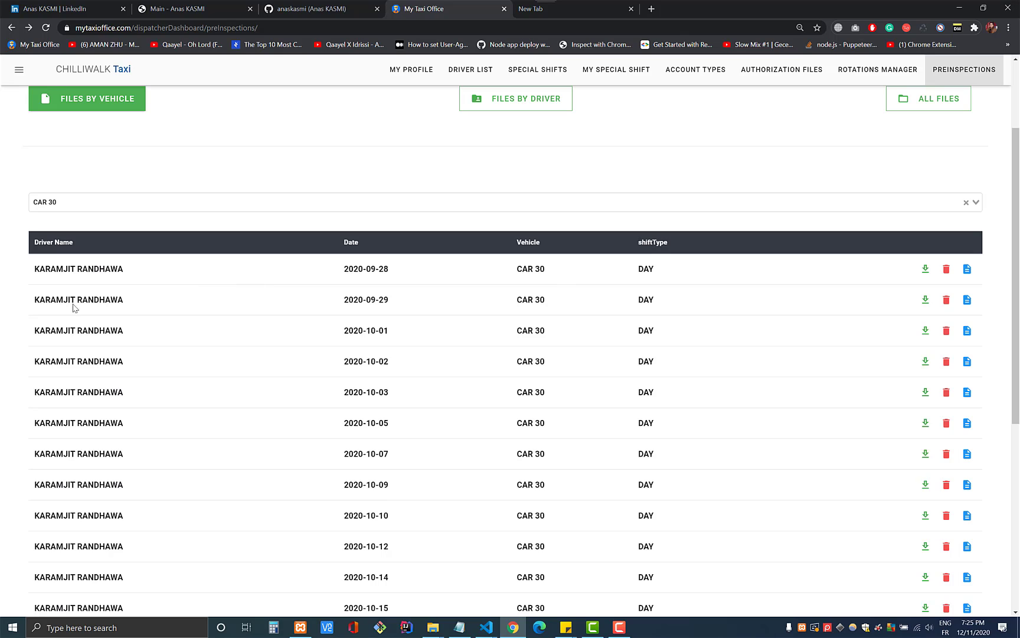
- Open CAR 30's first pre-inspection slip, go back, and log out of the dispatcher account
{"action": "left_click", "coordinate": [967, 269]}
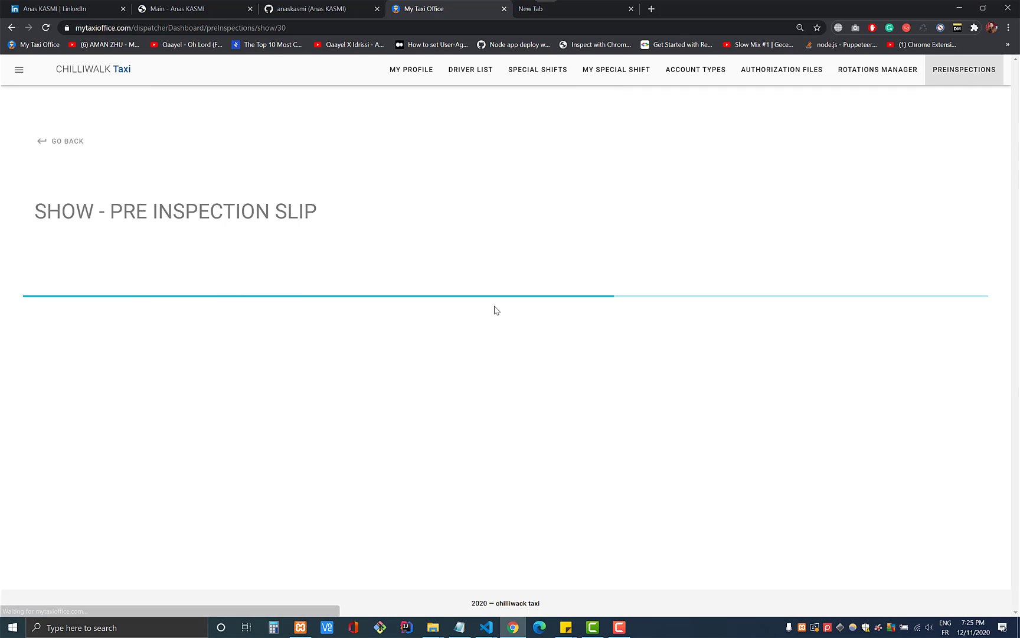
{"action": "scroll", "coordinate": [495, 308], "scroll_direction": "down", "scroll_amount": 5}
{"action": "scroll", "coordinate": [495, 310], "scroll_direction": "up", "scroll_amount": 5}
{"action": "key", "text": "alt+Left"}
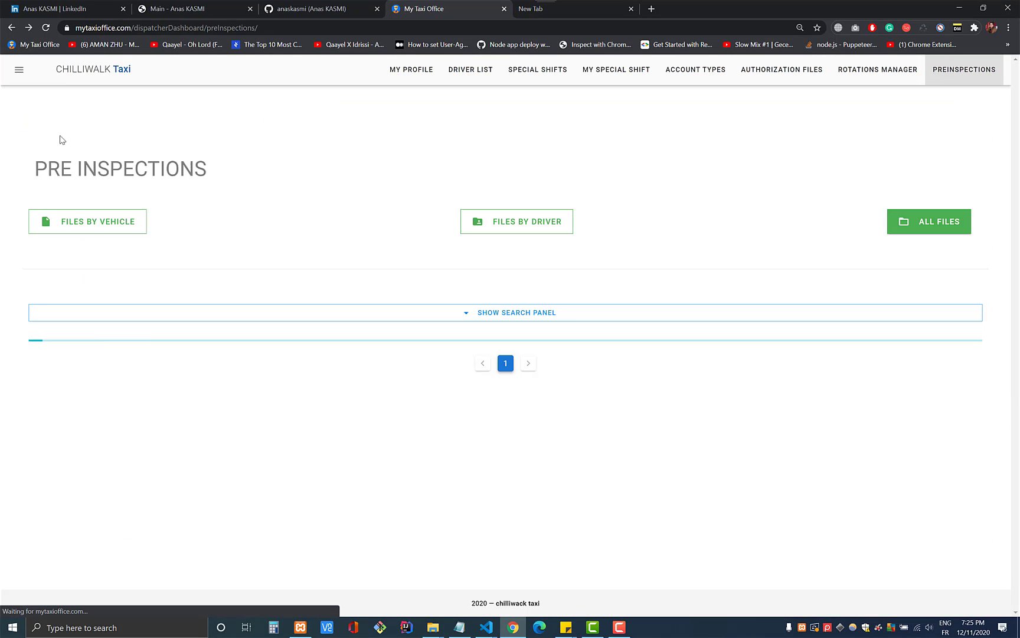
{"action": "left_click", "coordinate": [19, 69]}
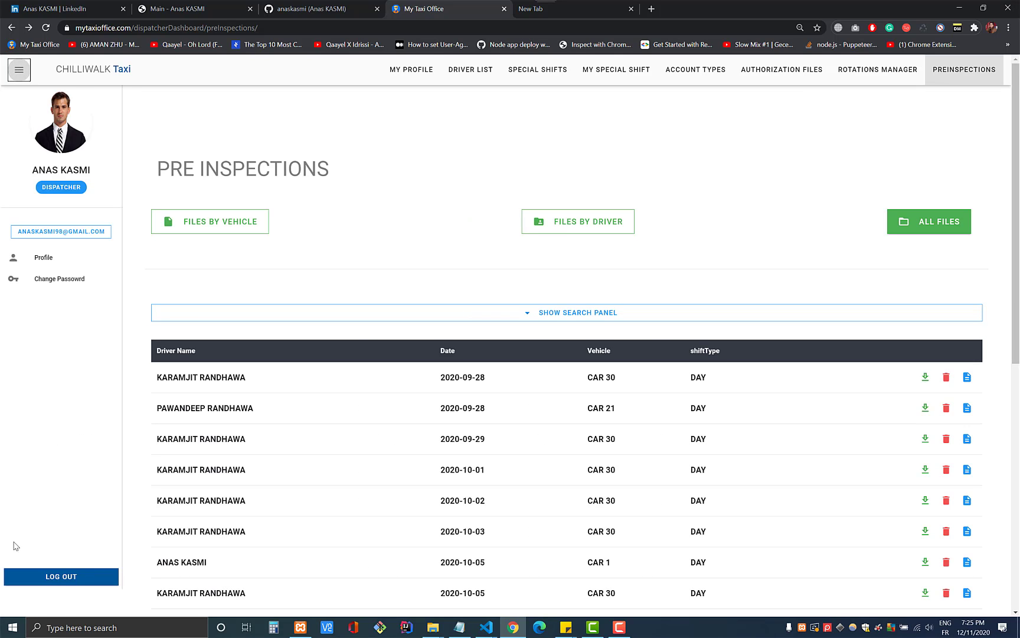
{"action": "left_click", "coordinate": [57, 581]}
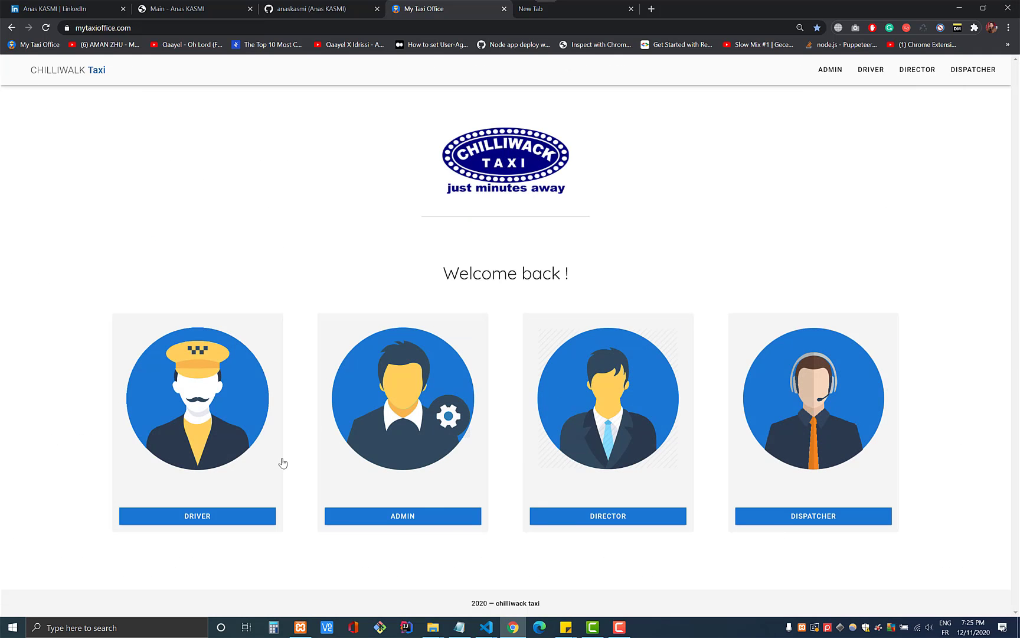
- Log in as a driver with the badge ID and pasted account password
{"action": "left_click", "coordinate": [193, 439]}
{"action": "left_click", "coordinate": [539, 317]}
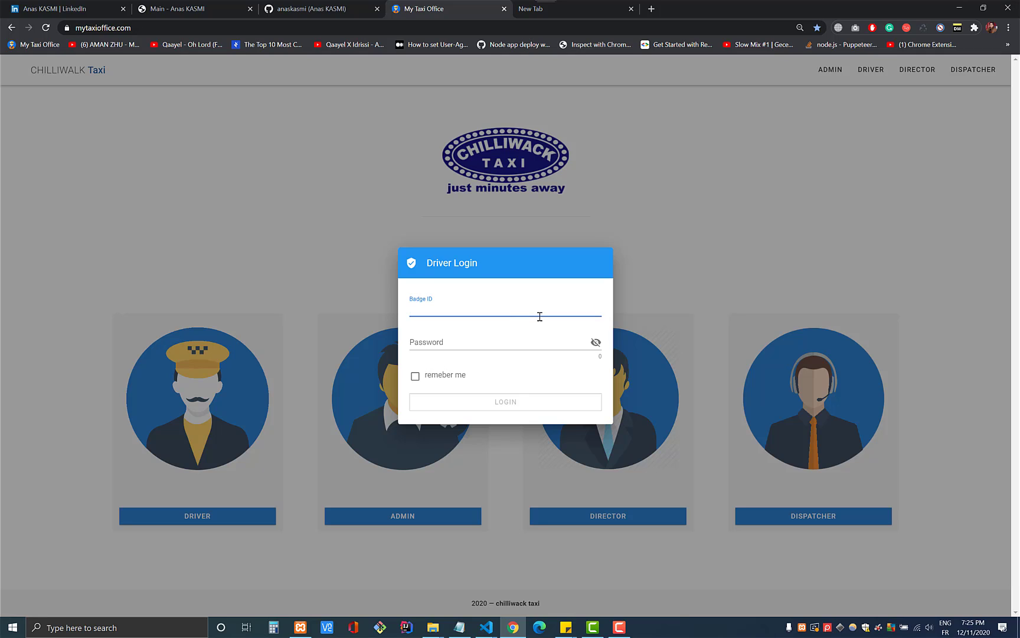
{"action": "key", "text": "Tab"}
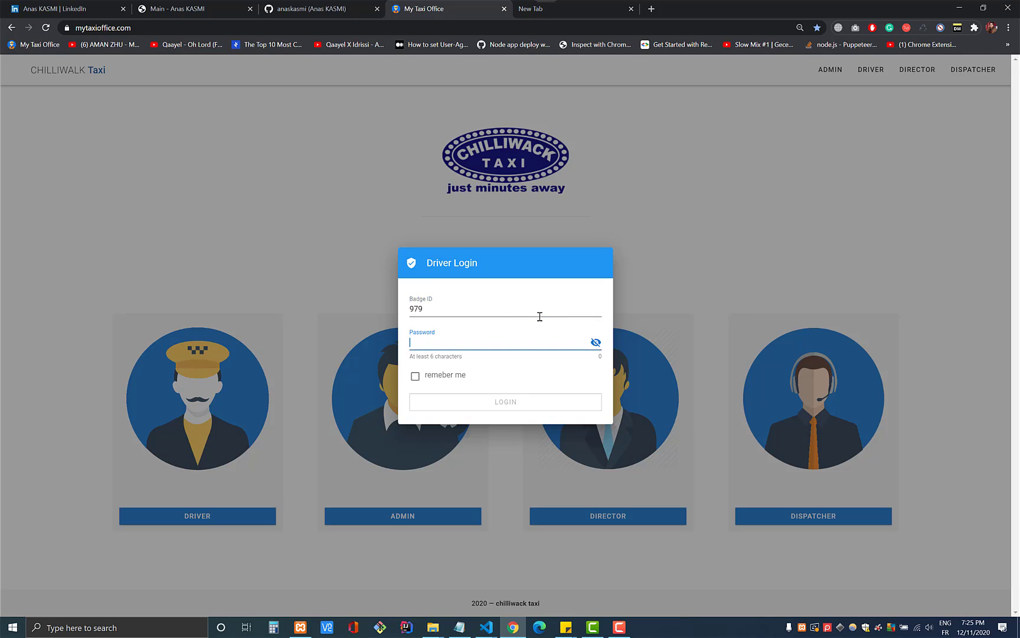
{"action": "key", "text": "ctrl+v"}
{"action": "left_click", "coordinate": [508, 402]}
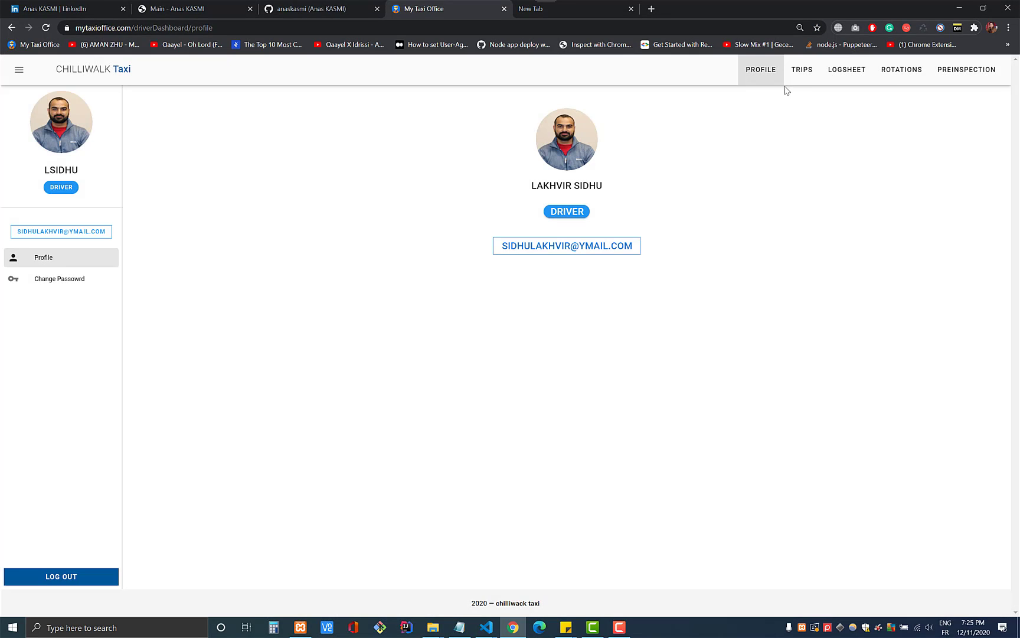
- Browse the driver's trip list, then view the monthly log sheet showing $0 totals
{"action": "left_click", "coordinate": [18, 69]}
{"action": "left_click", "coordinate": [791, 74]}
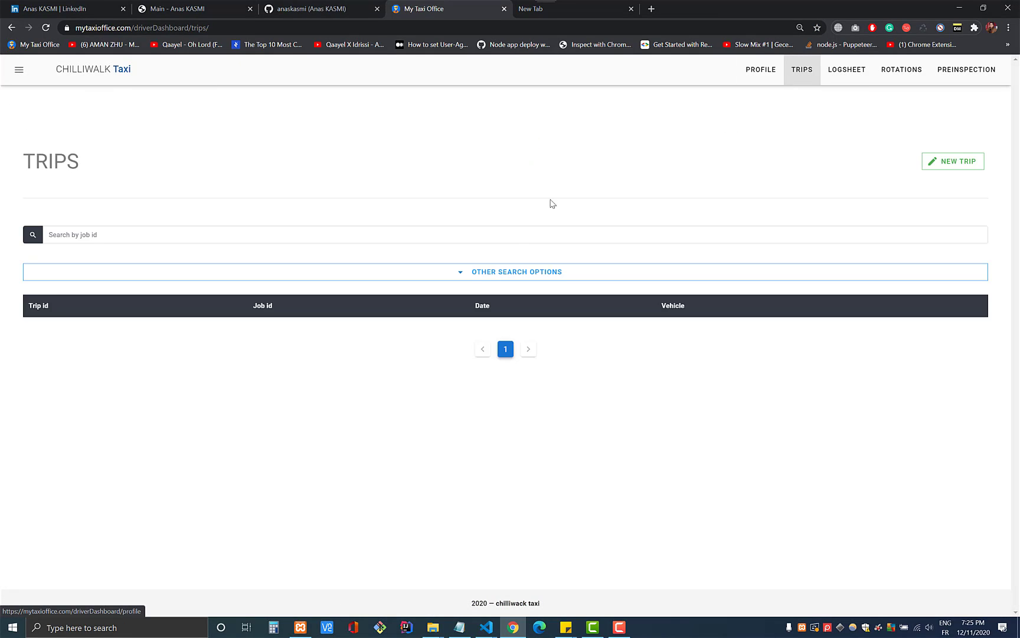
{"action": "scroll", "coordinate": [649, 317], "scroll_direction": "down", "scroll_amount": 5}
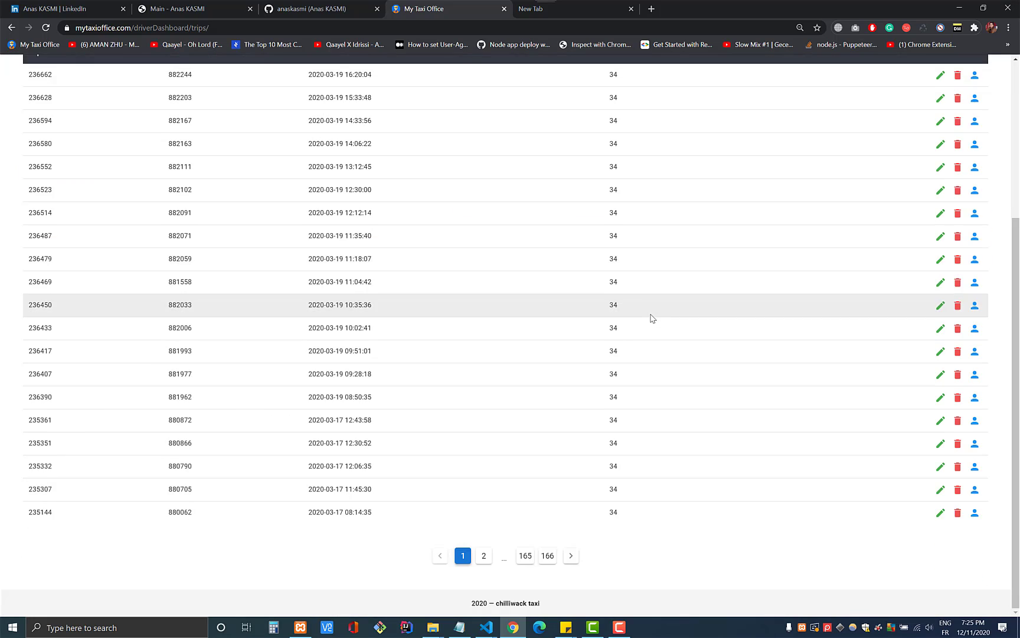
{"action": "scroll", "coordinate": [515, 480], "scroll_direction": "up", "scroll_amount": 5}
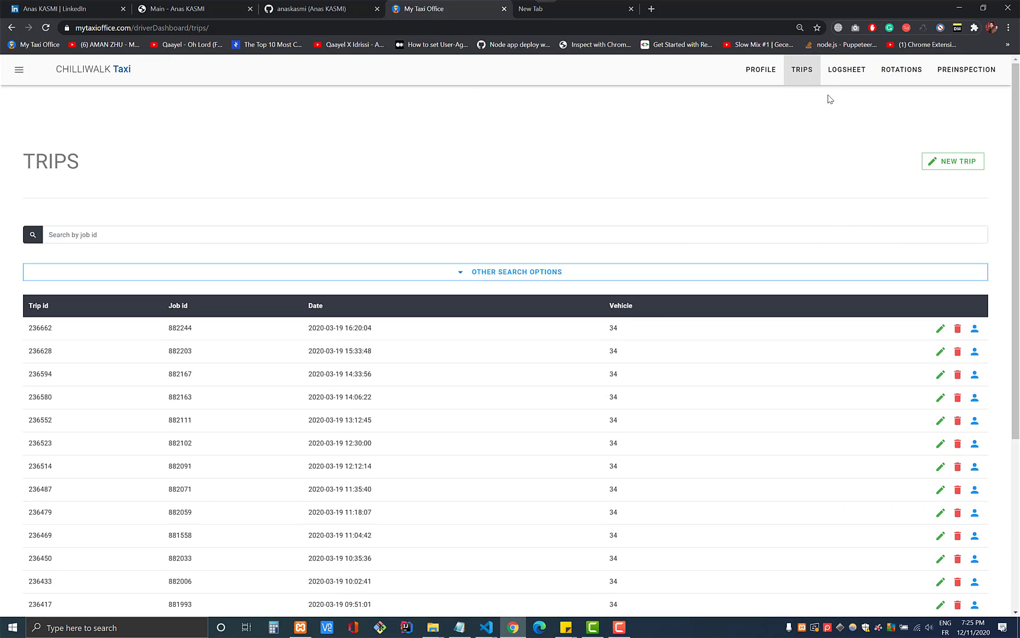
{"action": "left_click", "coordinate": [847, 76]}
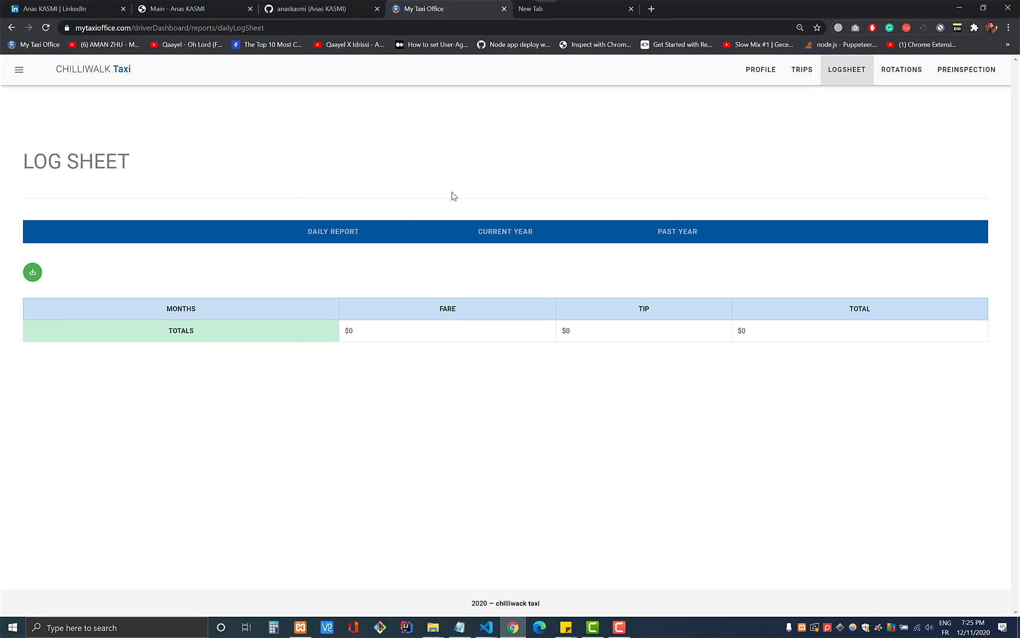
- Look over the log sheet, rotation categories and the driver's pre-inspections pages
{"action": "scroll", "coordinate": [493, 302], "scroll_direction": "down", "scroll_amount": 1}
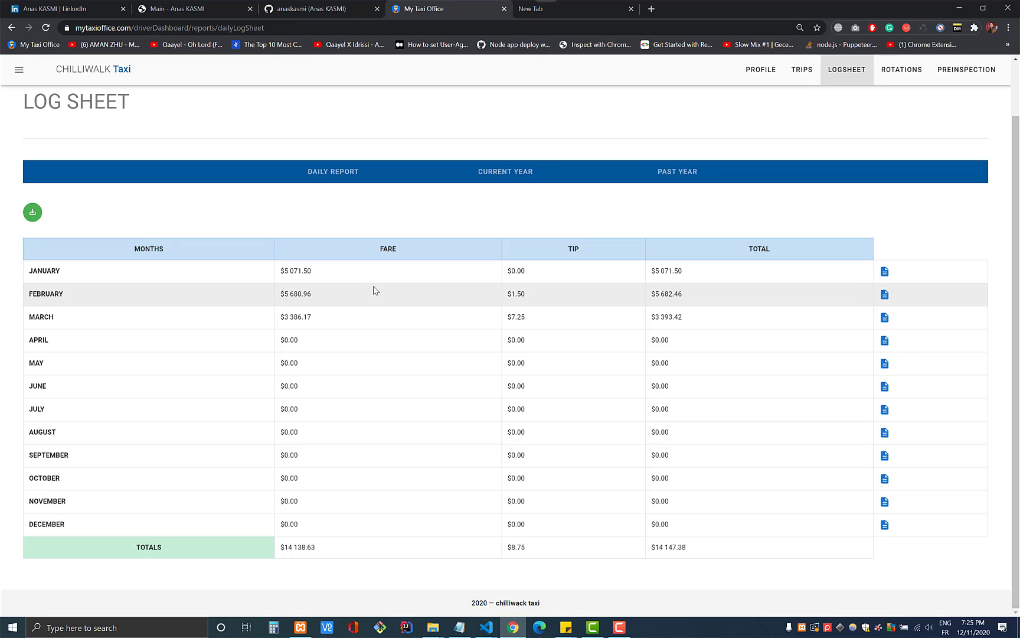
{"action": "scroll", "coordinate": [962, 256], "scroll_direction": "up", "scroll_amount": 1}
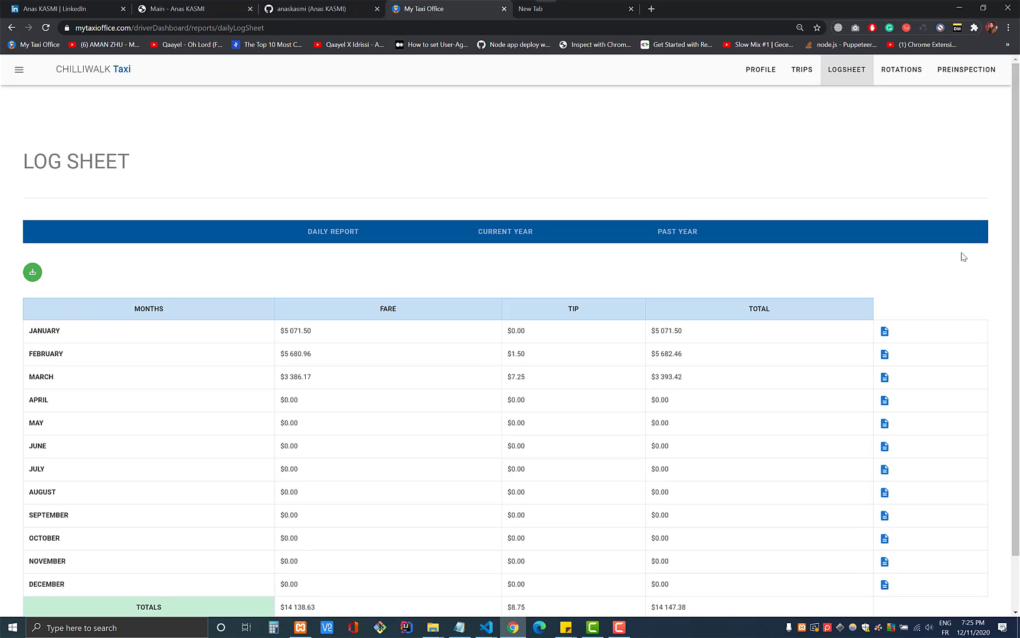
{"action": "left_click", "coordinate": [902, 71]}
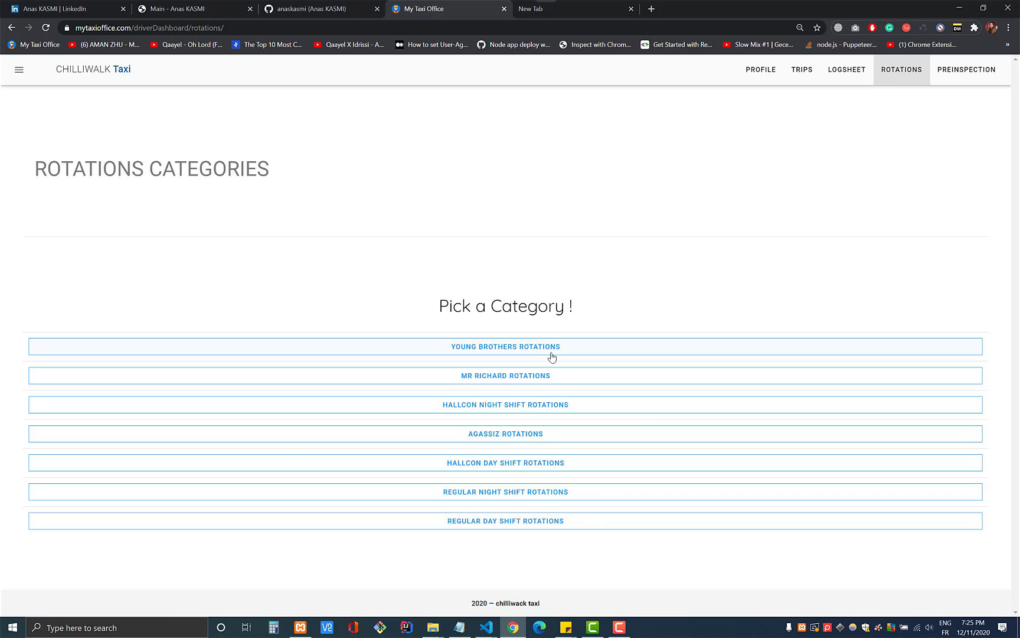
{"action": "left_click", "coordinate": [966, 77]}
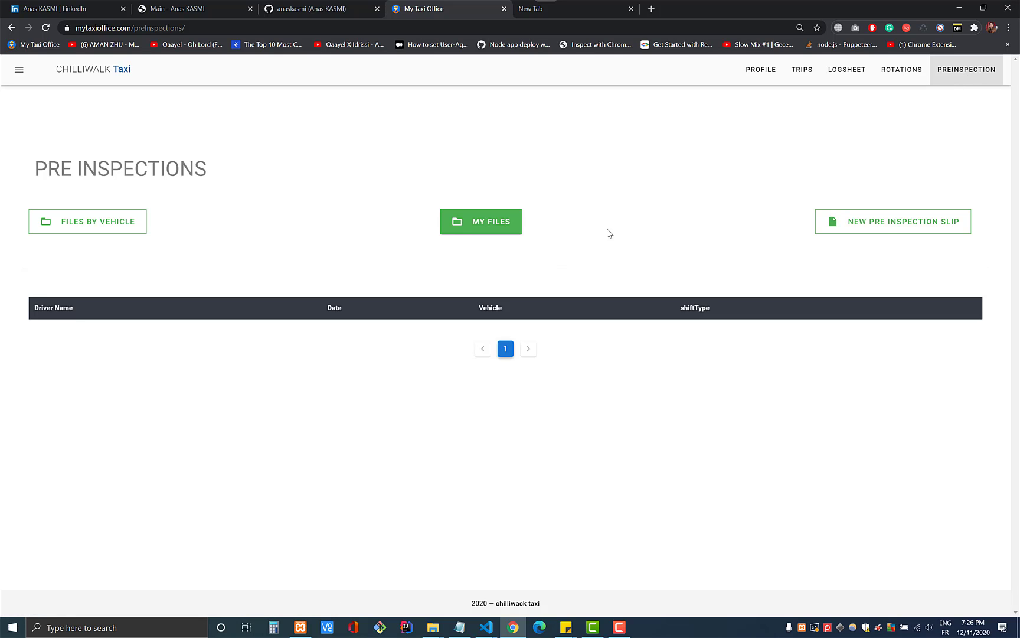
- Scroll through a new pre-inspection slip form, then log out of the driver account
{"action": "left_click", "coordinate": [880, 231]}
{"action": "scroll", "coordinate": [612, 326], "scroll_direction": "down", "scroll_amount": 6}
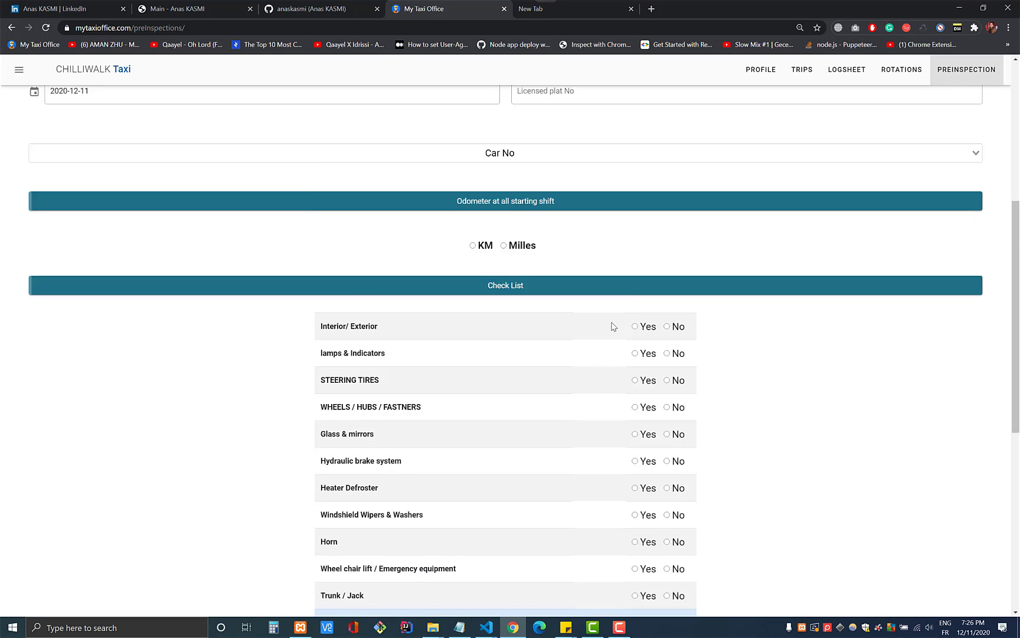
{"action": "scroll", "coordinate": [612, 326], "scroll_direction": "down", "scroll_amount": 7}
{"action": "scroll", "coordinate": [612, 326], "scroll_direction": "up", "scroll_amount": 13}
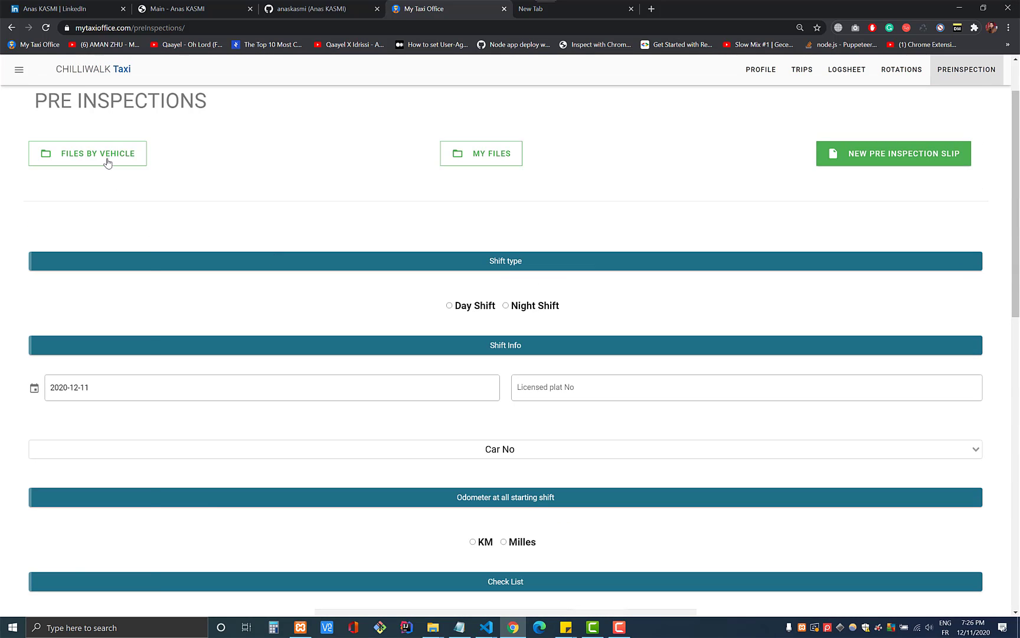
{"action": "left_click", "coordinate": [19, 70]}
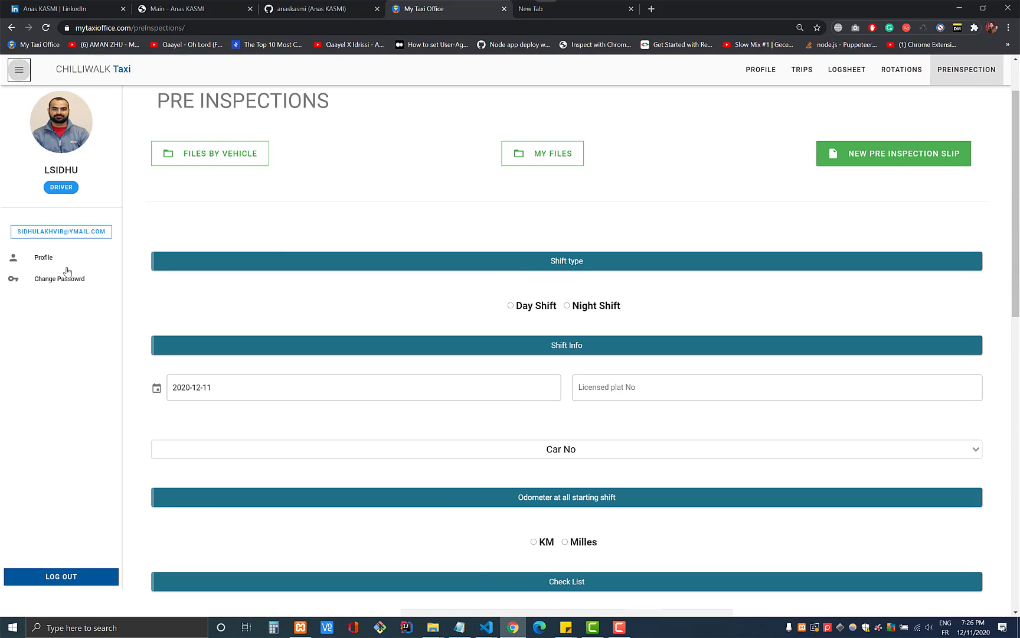
{"action": "left_click", "coordinate": [50, 576]}
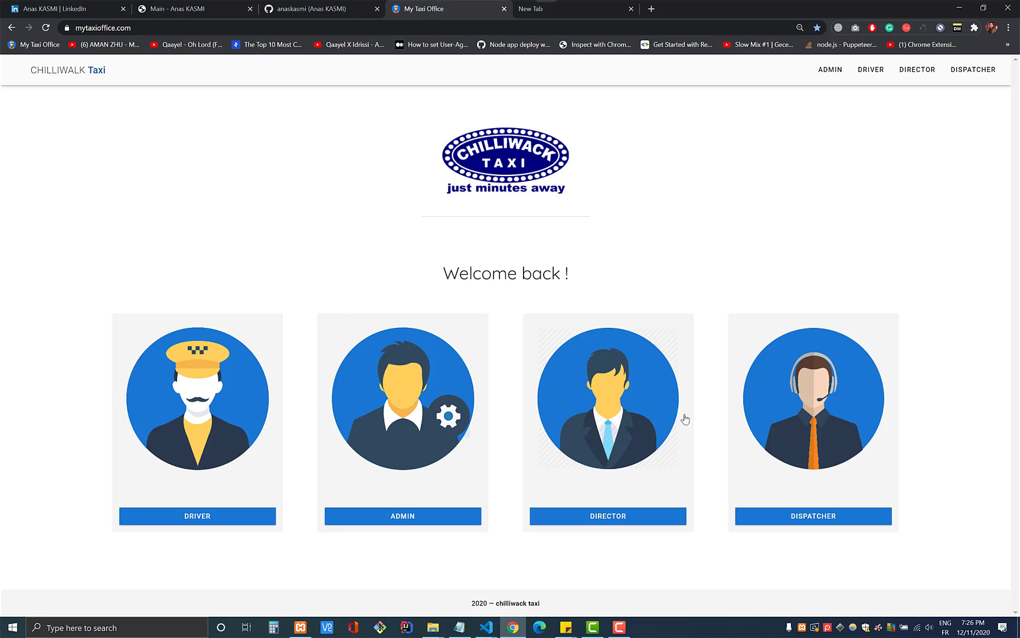
- Log in as director with the director's e-mail and password, dismissing the welcome message
{"action": "left_click", "coordinate": [604, 381]}
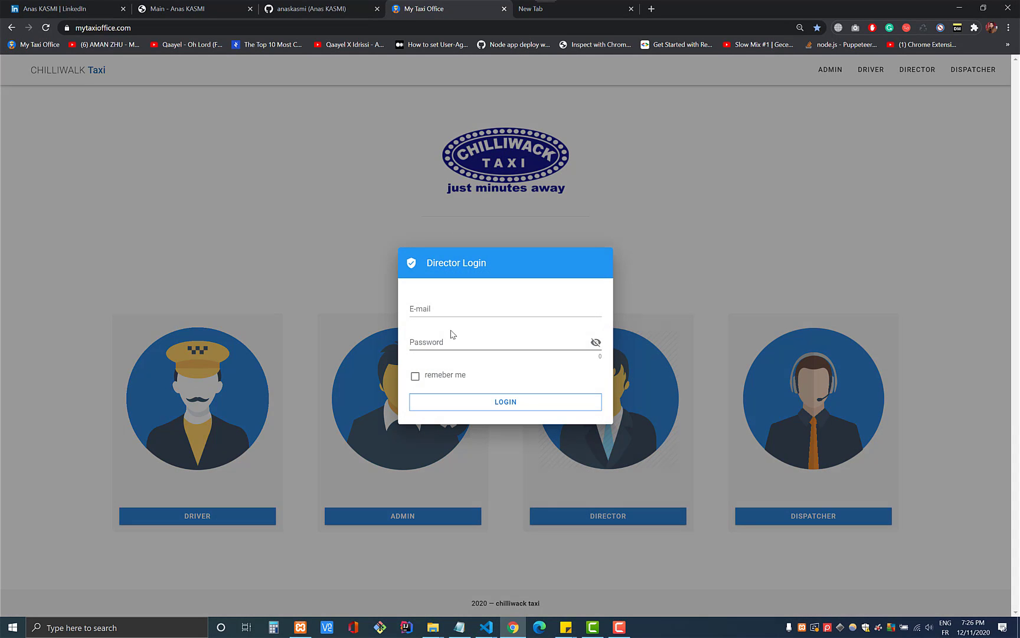
{"action": "left_click", "coordinate": [452, 317]}
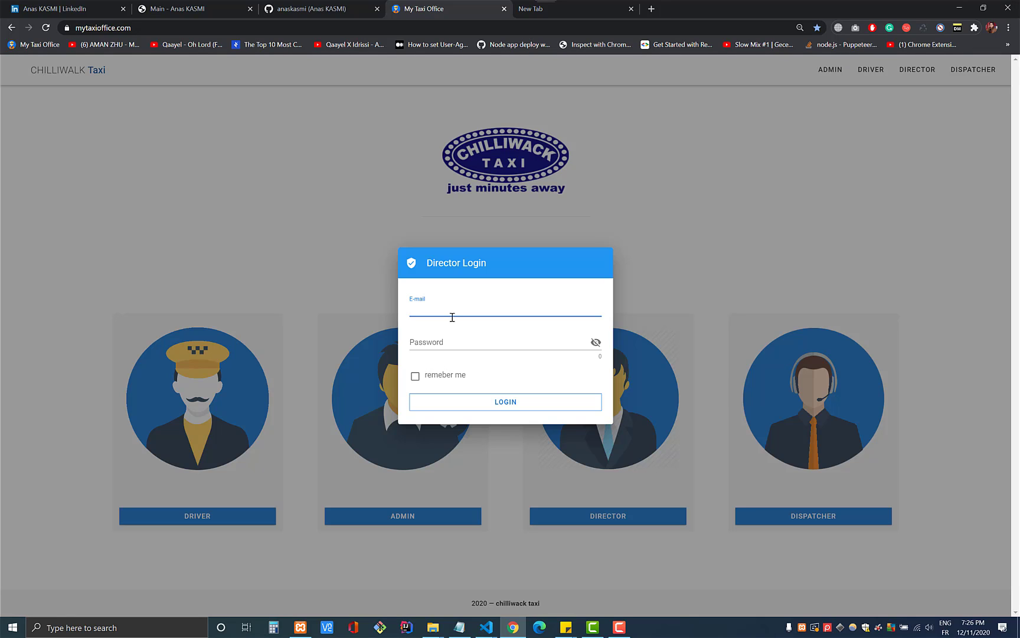
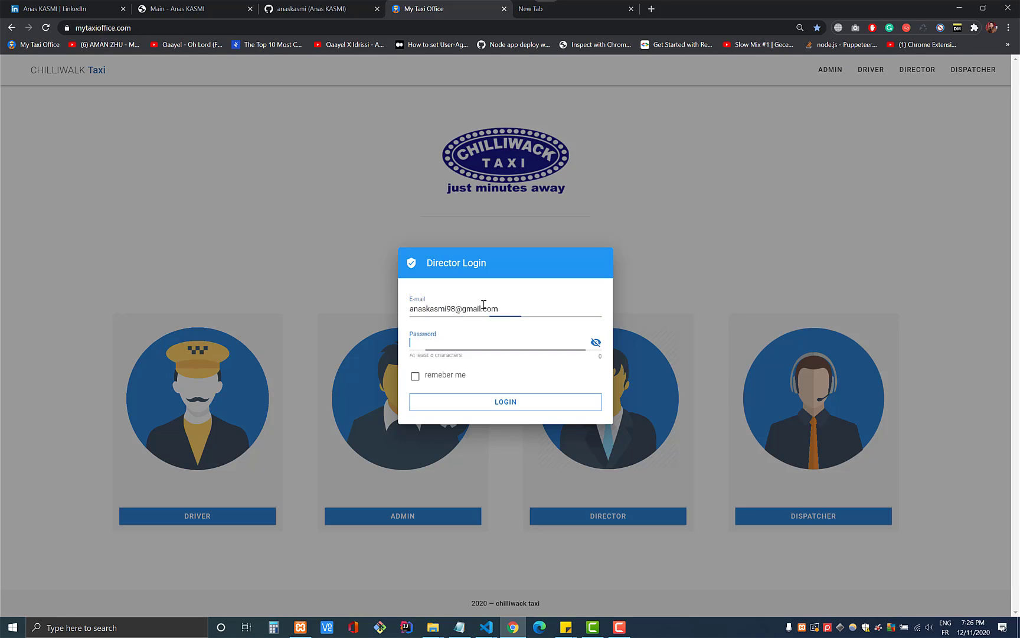
{"action": "key", "text": "Tab"}
{"action": "type", "text": "12345678"}
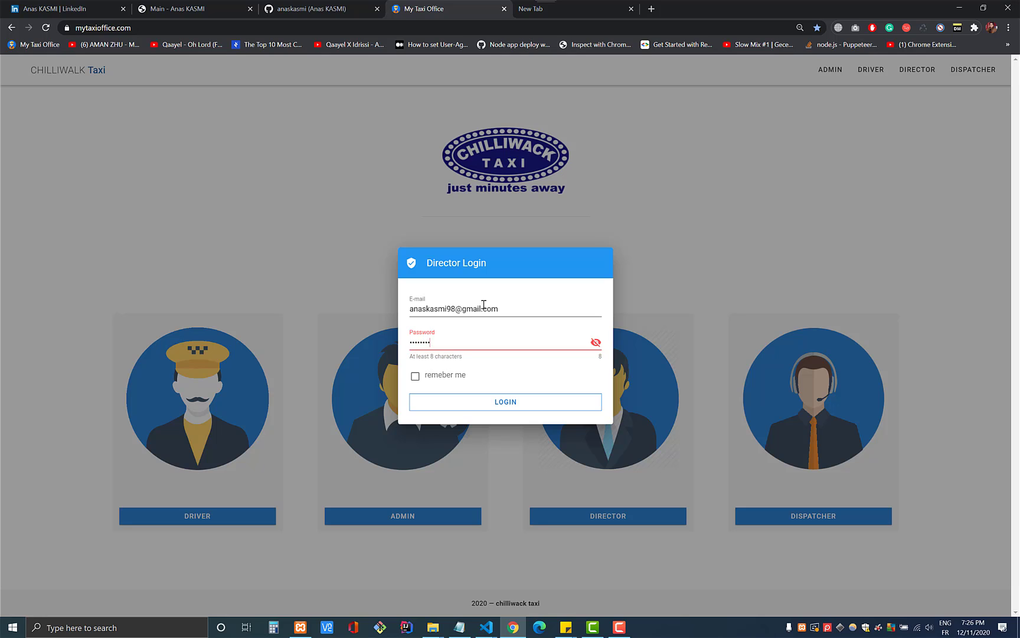
{"action": "left_click", "coordinate": [483, 402]}
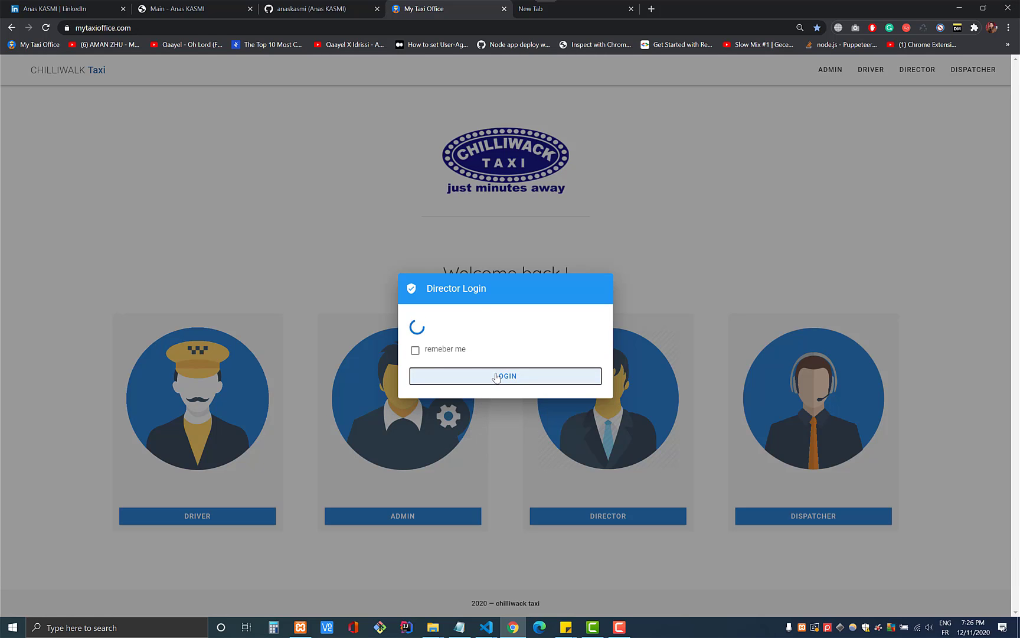
{"action": "left_click", "coordinate": [499, 394]}
- View the weekly taxi shifts calendar and the comments page, then log out
{"action": "left_click", "coordinate": [9, 65]}
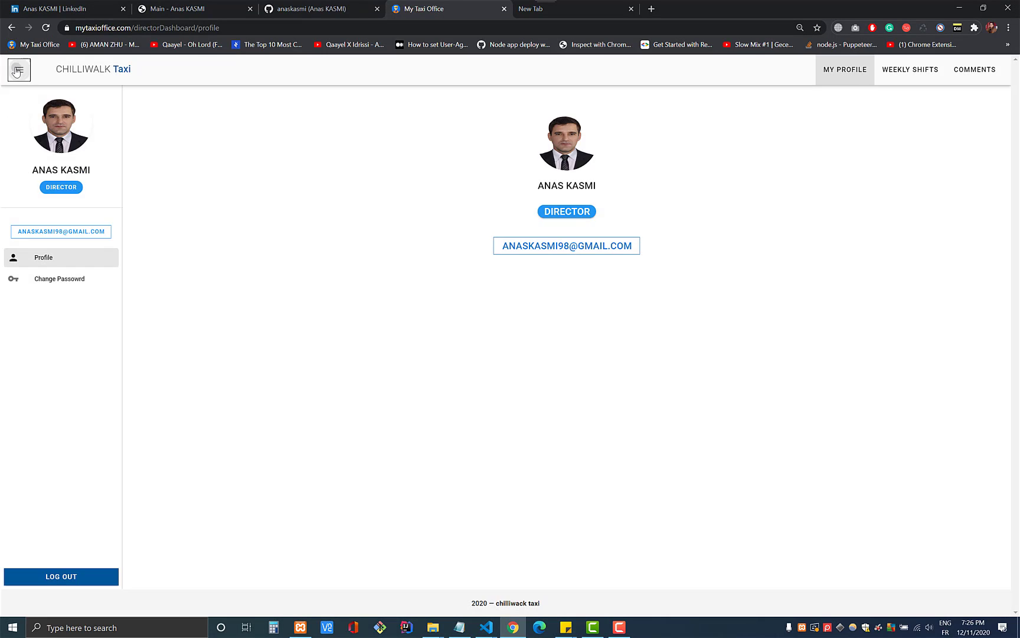
{"action": "left_click", "coordinate": [896, 72]}
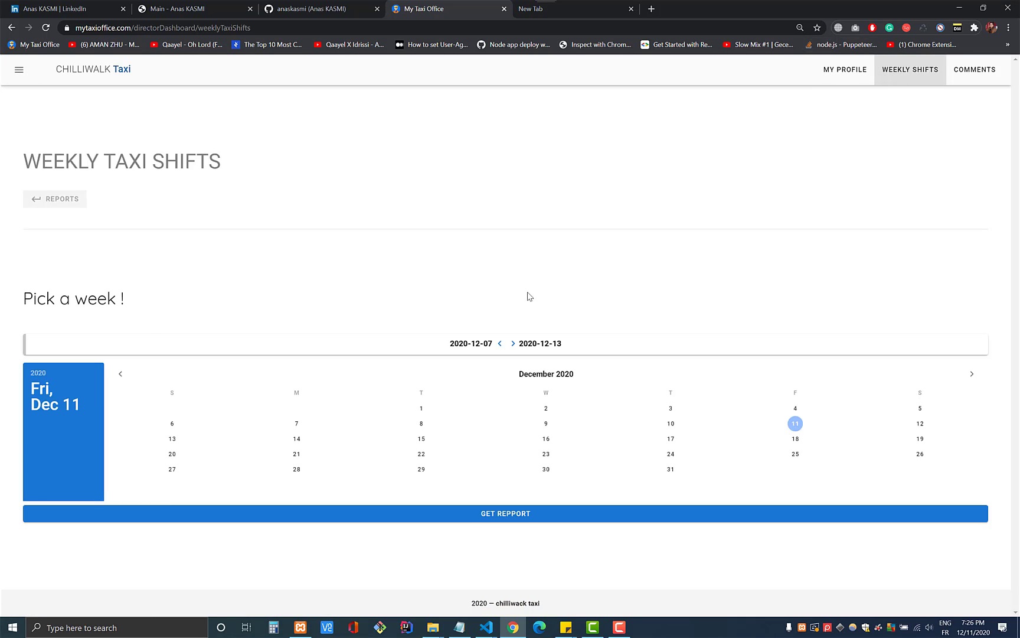
{"action": "left_click", "coordinate": [977, 73]}
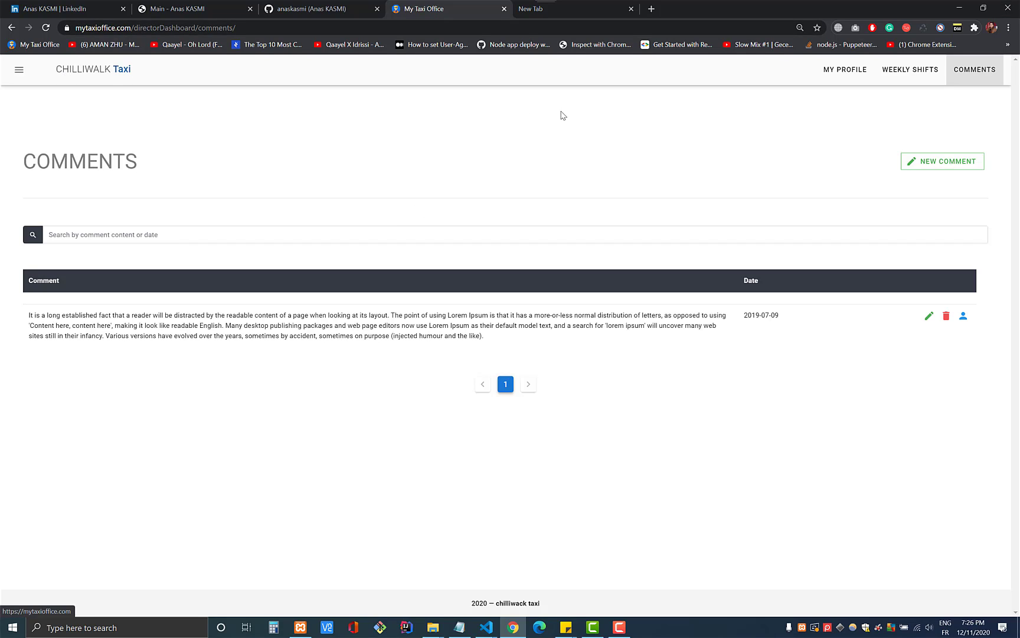
{"action": "left_click", "coordinate": [18, 71]}
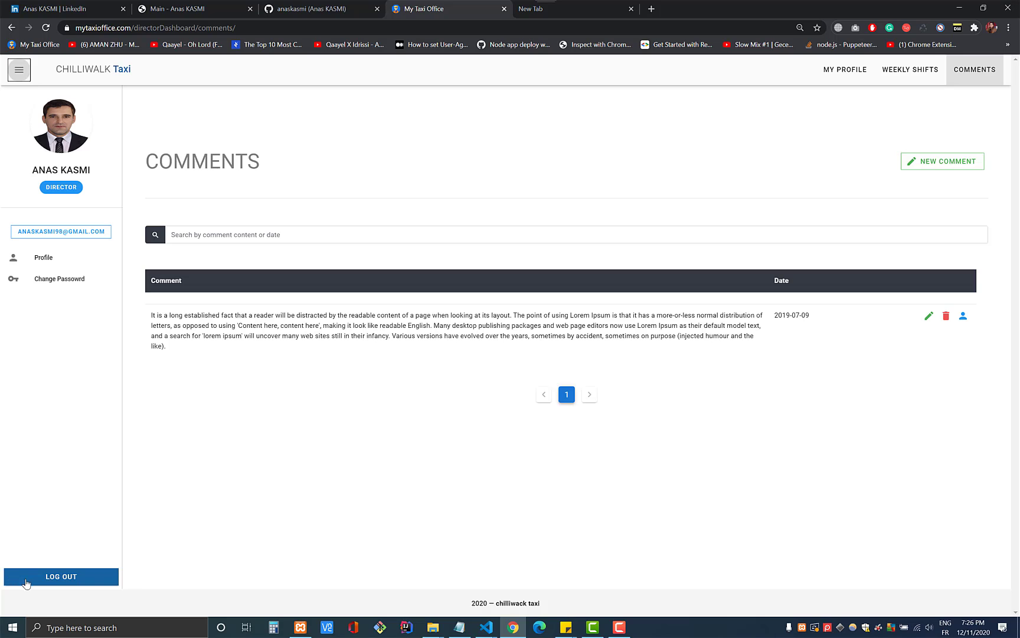
{"action": "left_click", "coordinate": [26, 577]}
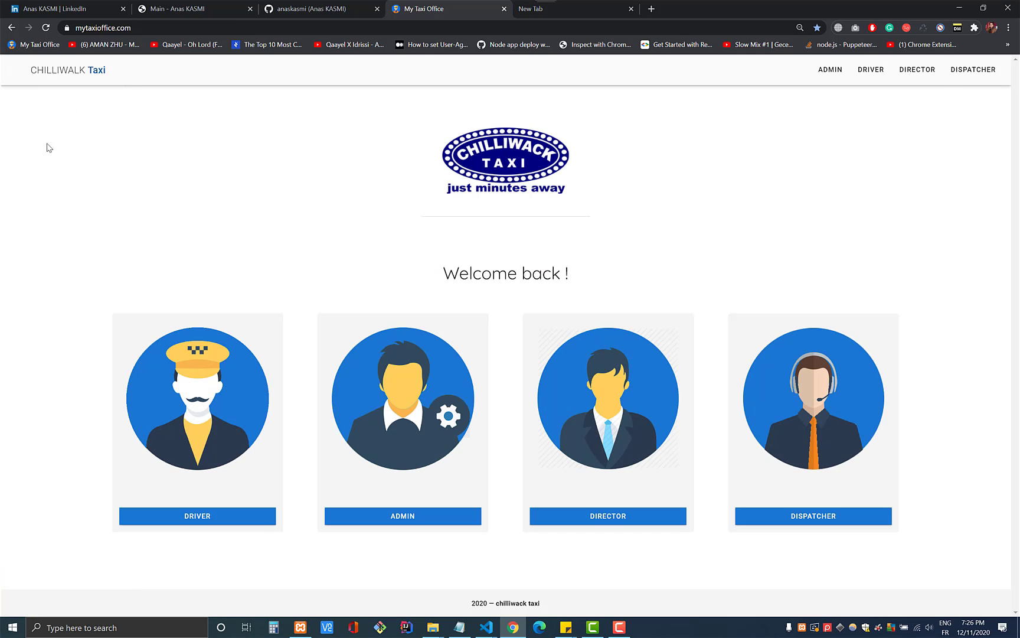
- Highlight the site name in the address bar, then switch to the LinkedIn profile tab
{"action": "double_click", "coordinate": [106, 27]}
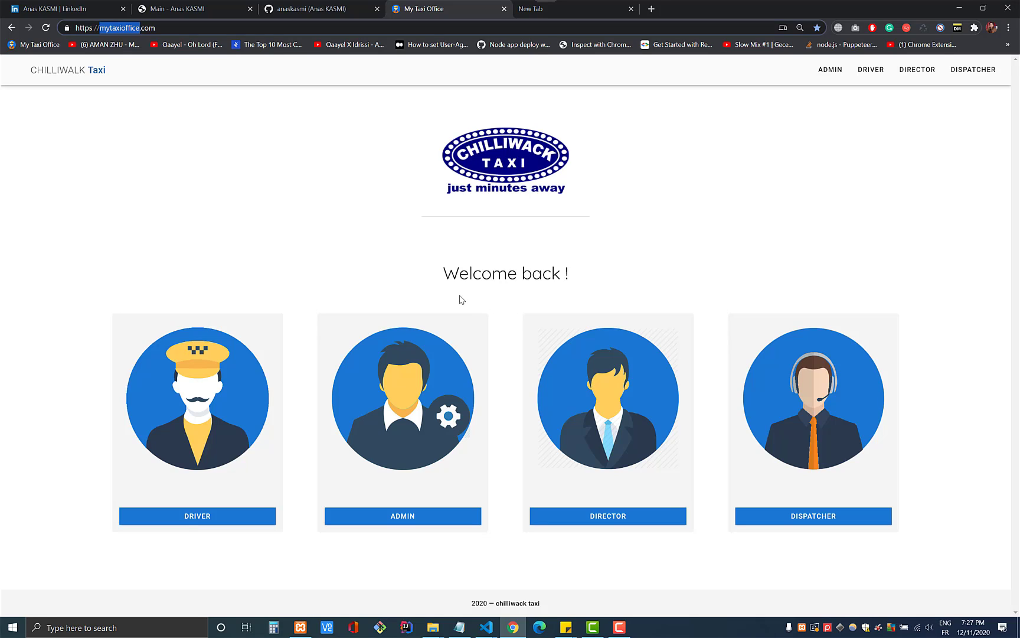
{"action": "left_click", "coordinate": [466, 273]}
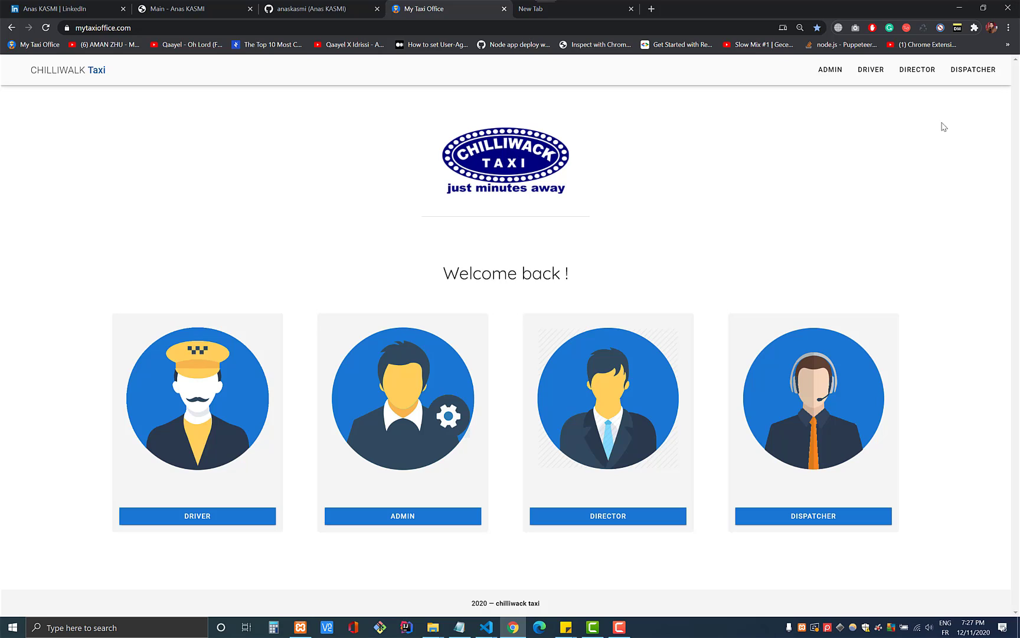
{"action": "left_click", "coordinate": [89, 28]}
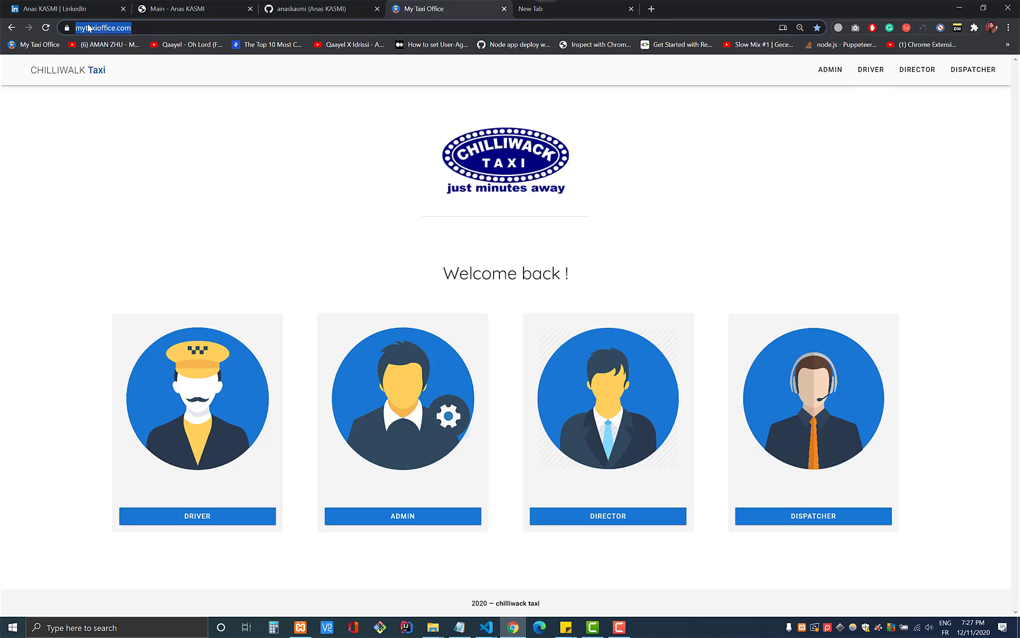
{"action": "double_click", "coordinate": [89, 28]}
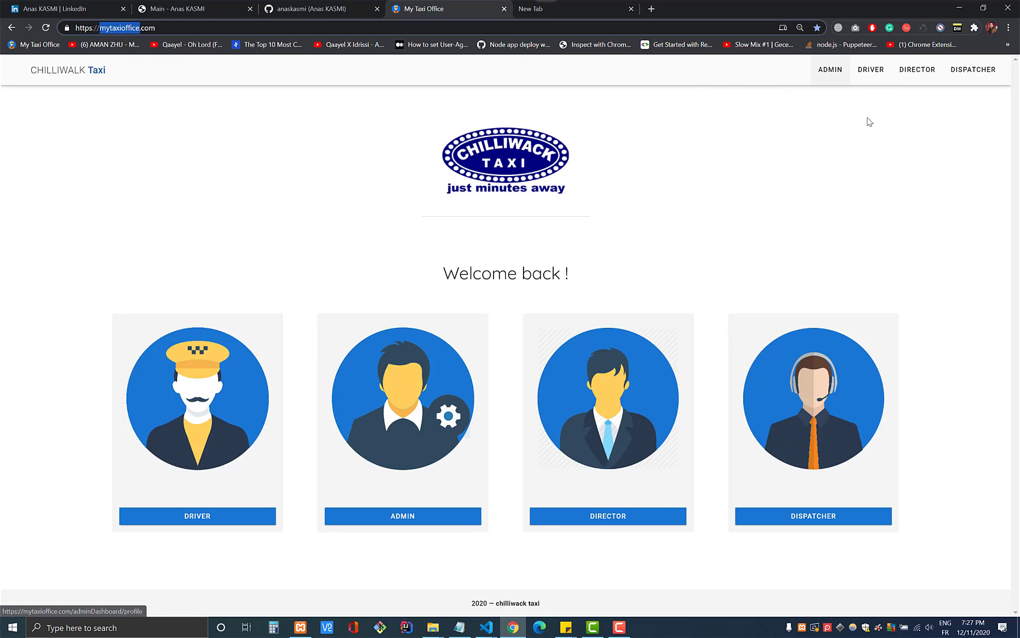
{"action": "left_click", "coordinate": [186, 30]}
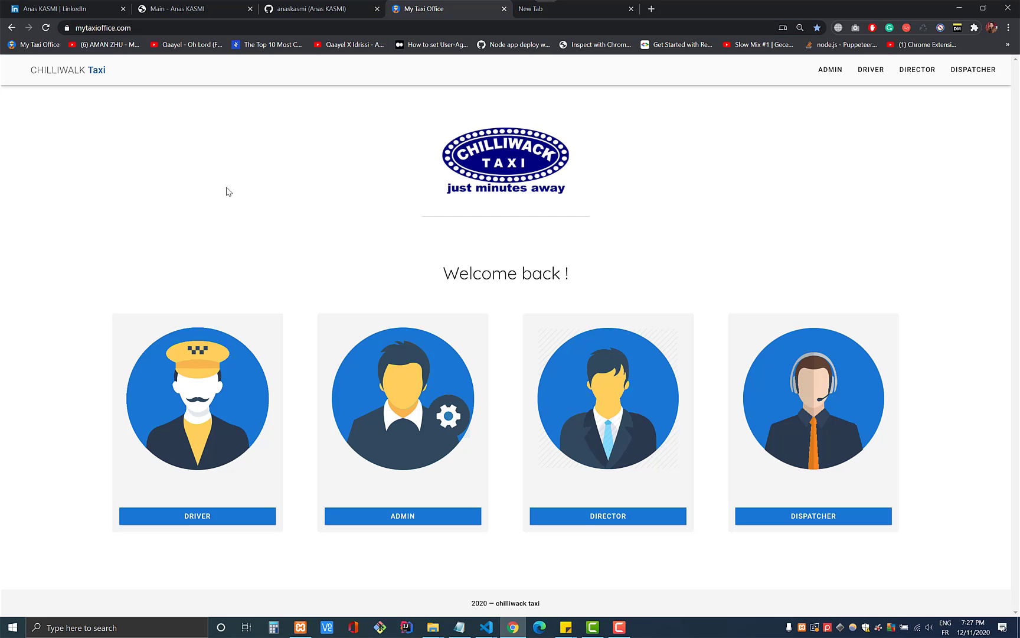
{"action": "key", "text": "ctrl+1"}
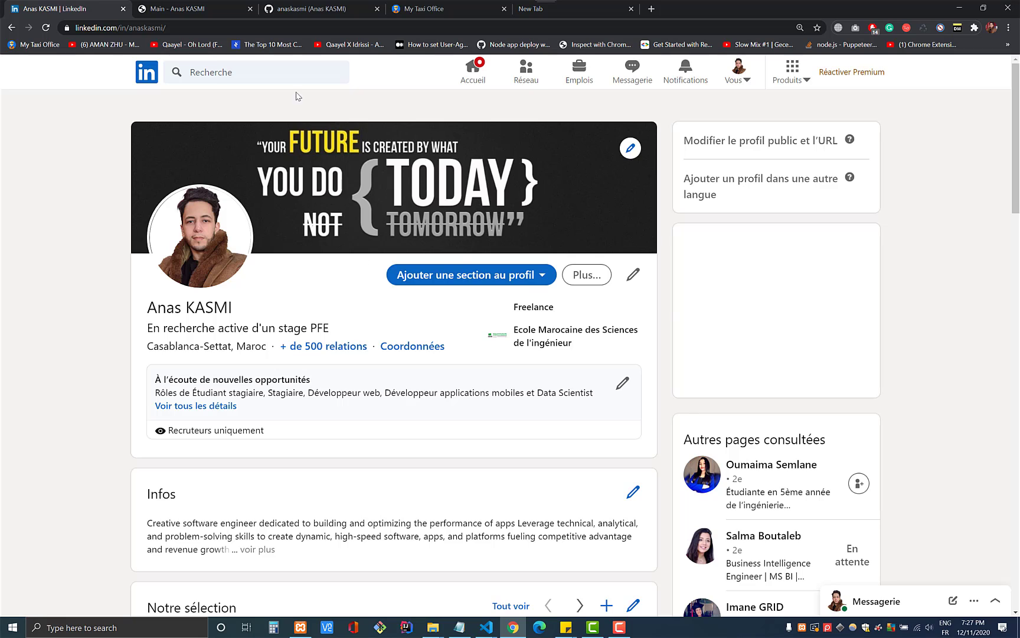
- Tour the portfolio site's Home, Contact and Portfolio sections, then list the GitHub repositories
{"action": "left_click", "coordinate": [177, 8]}
{"action": "left_click", "coordinate": [556, 80]}
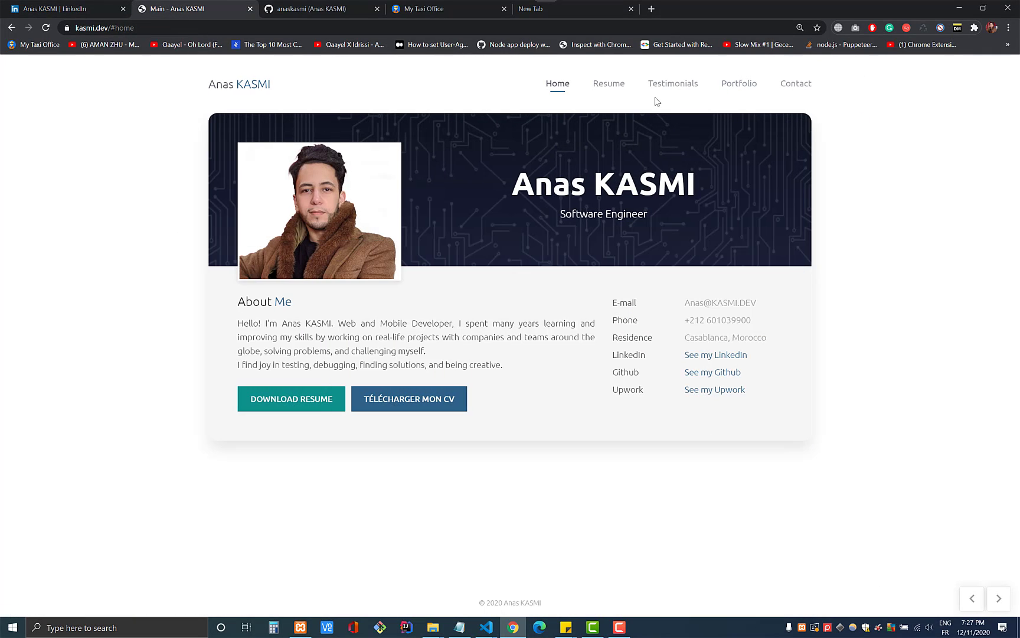
{"action": "left_click", "coordinate": [801, 86]}
{"action": "left_click", "coordinate": [577, 242]}
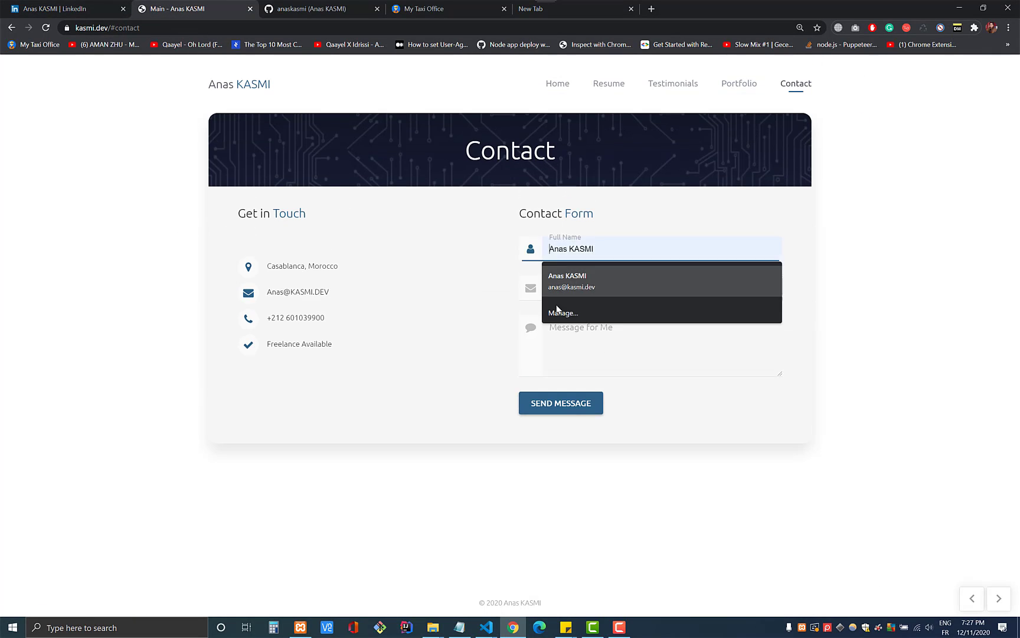
{"action": "left_click", "coordinate": [647, 330]}
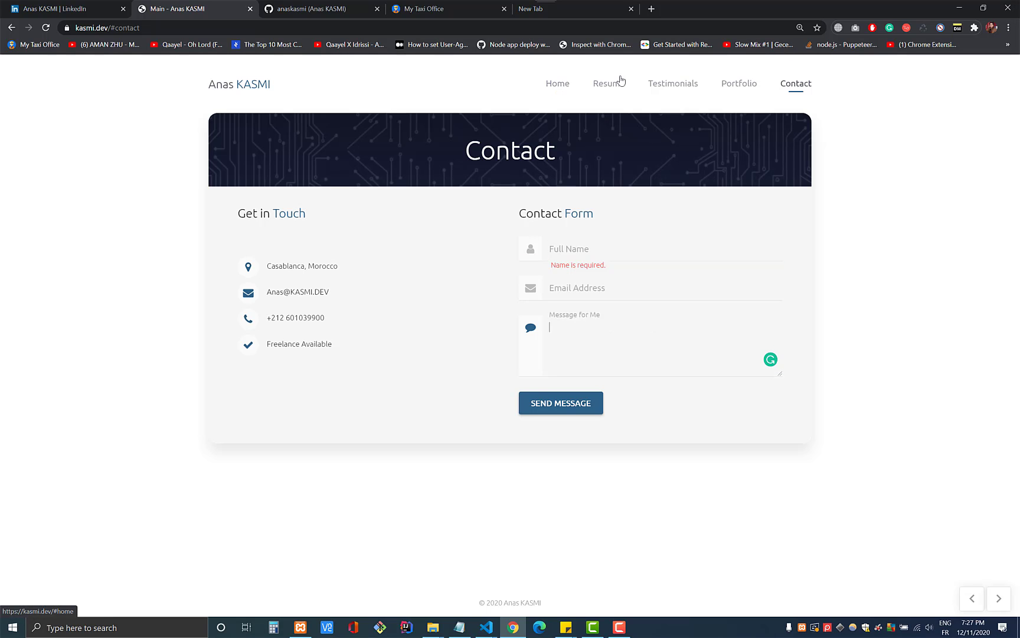
{"action": "left_click", "coordinate": [742, 87]}
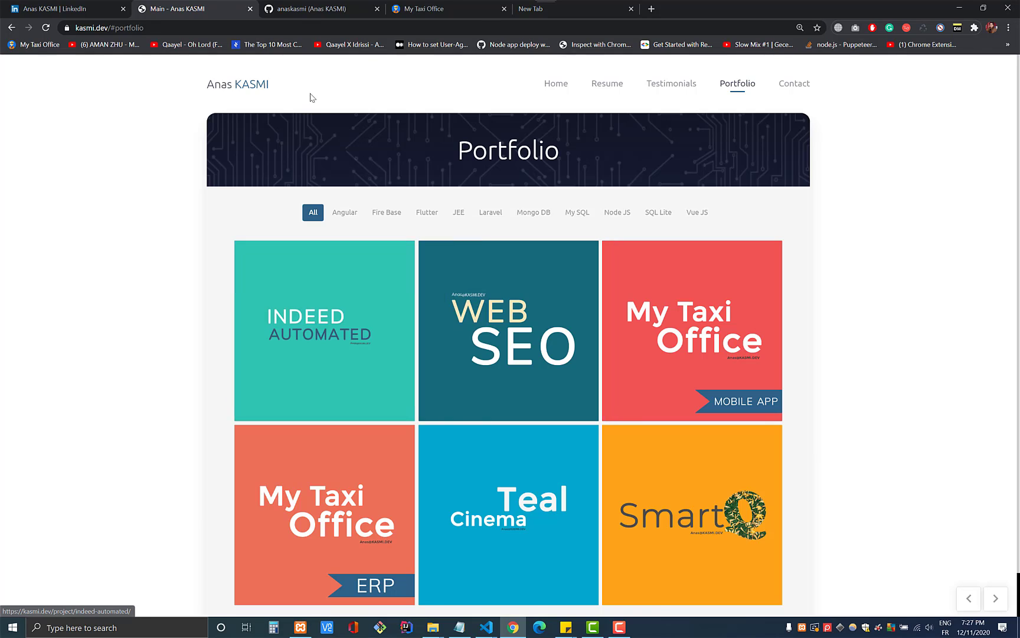
{"action": "left_click", "coordinate": [322, 9]}
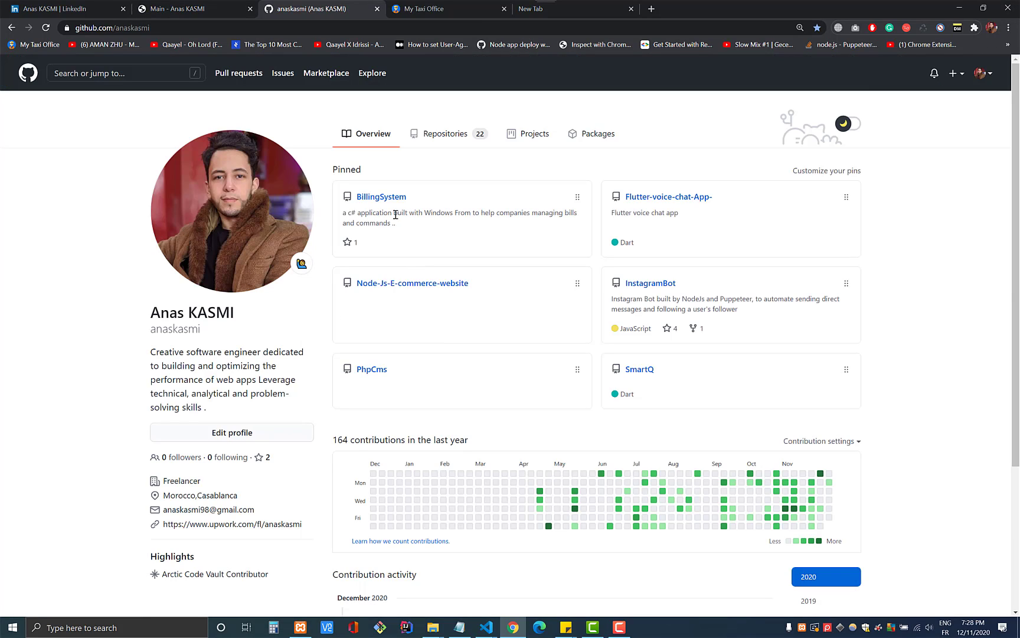
{"action": "left_click", "coordinate": [445, 134]}
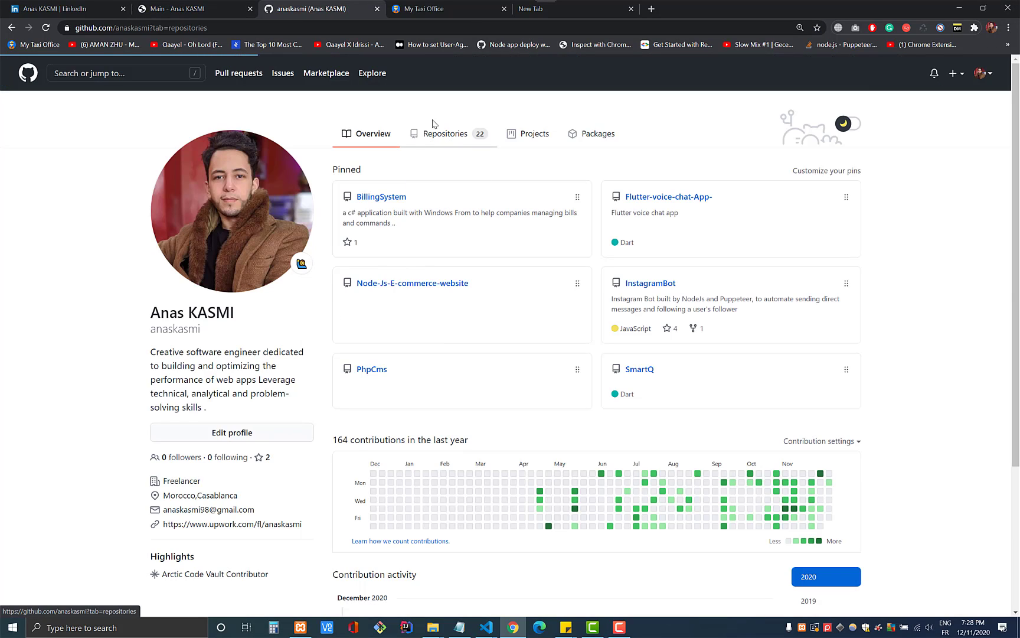